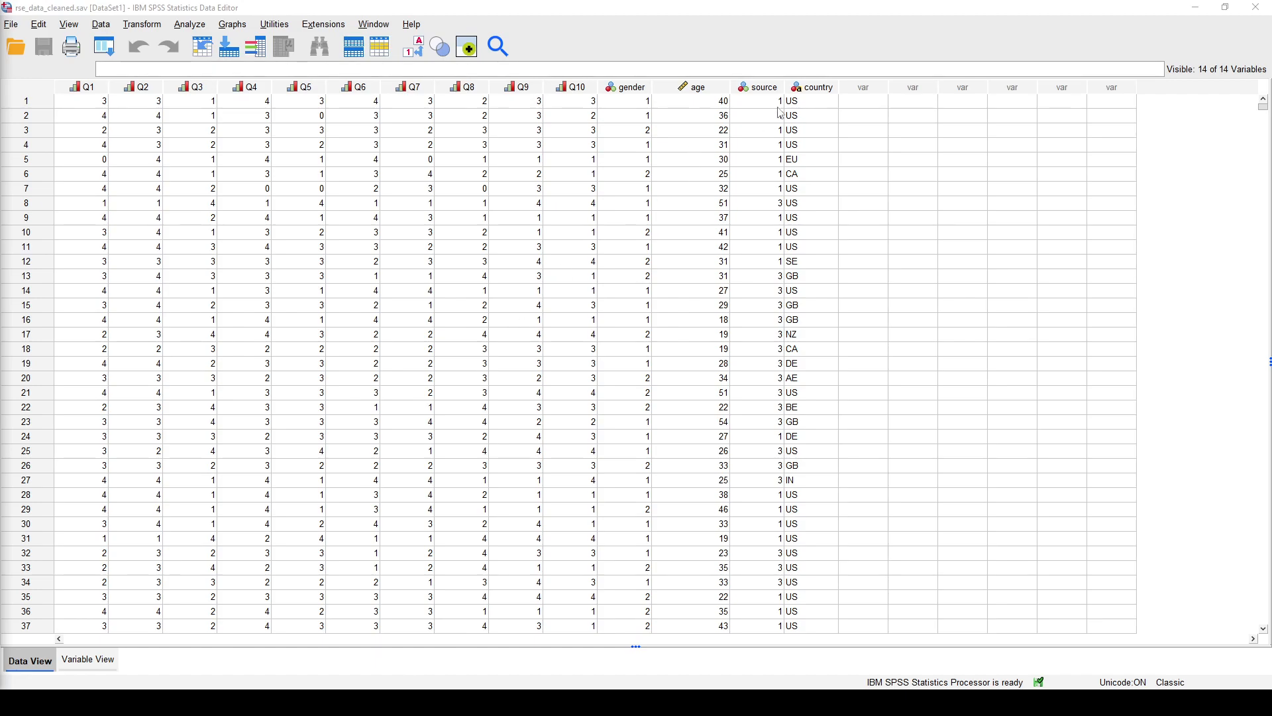
- Review the value labels defined for the source variable, leaving them as they are
click(775, 87)
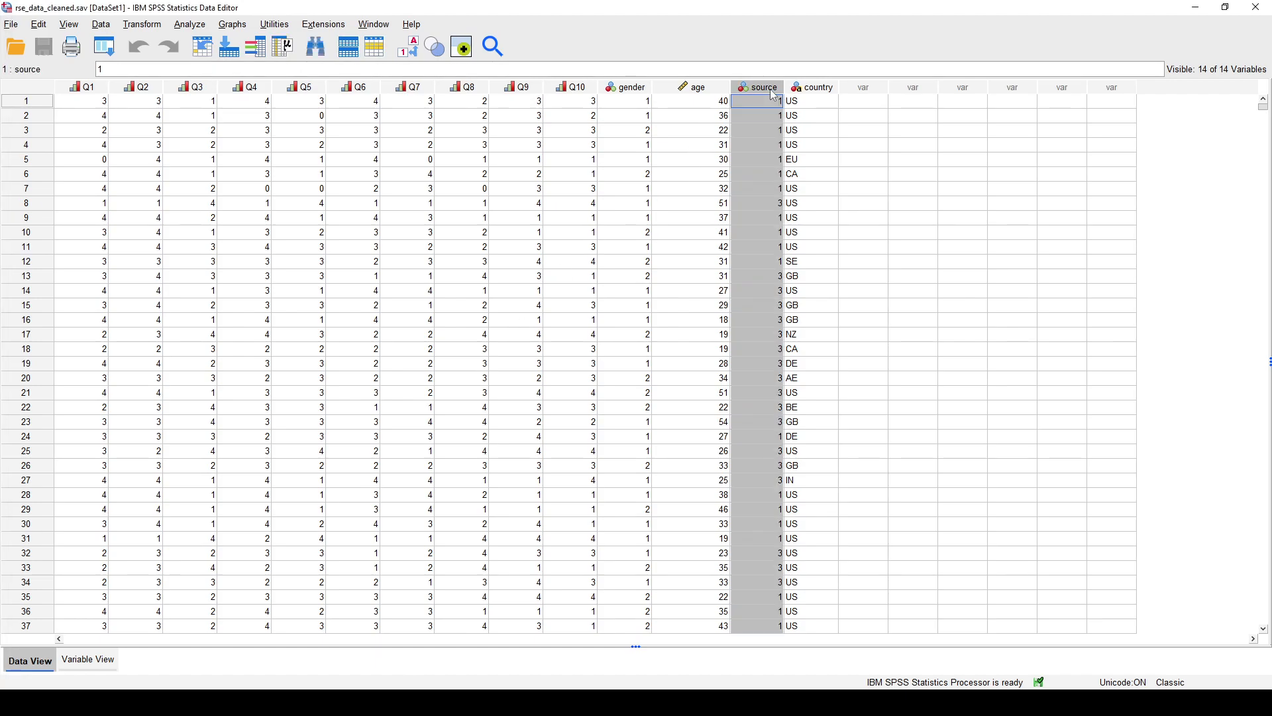
click(85, 663)
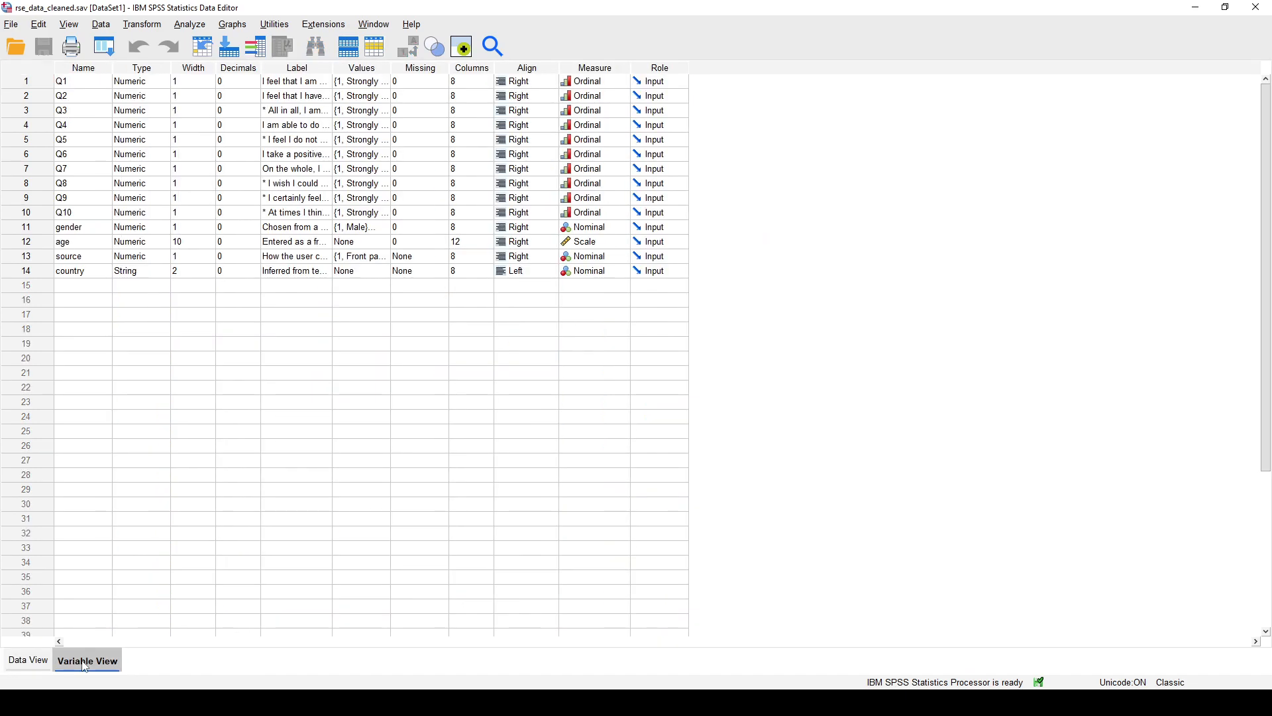
click(388, 257)
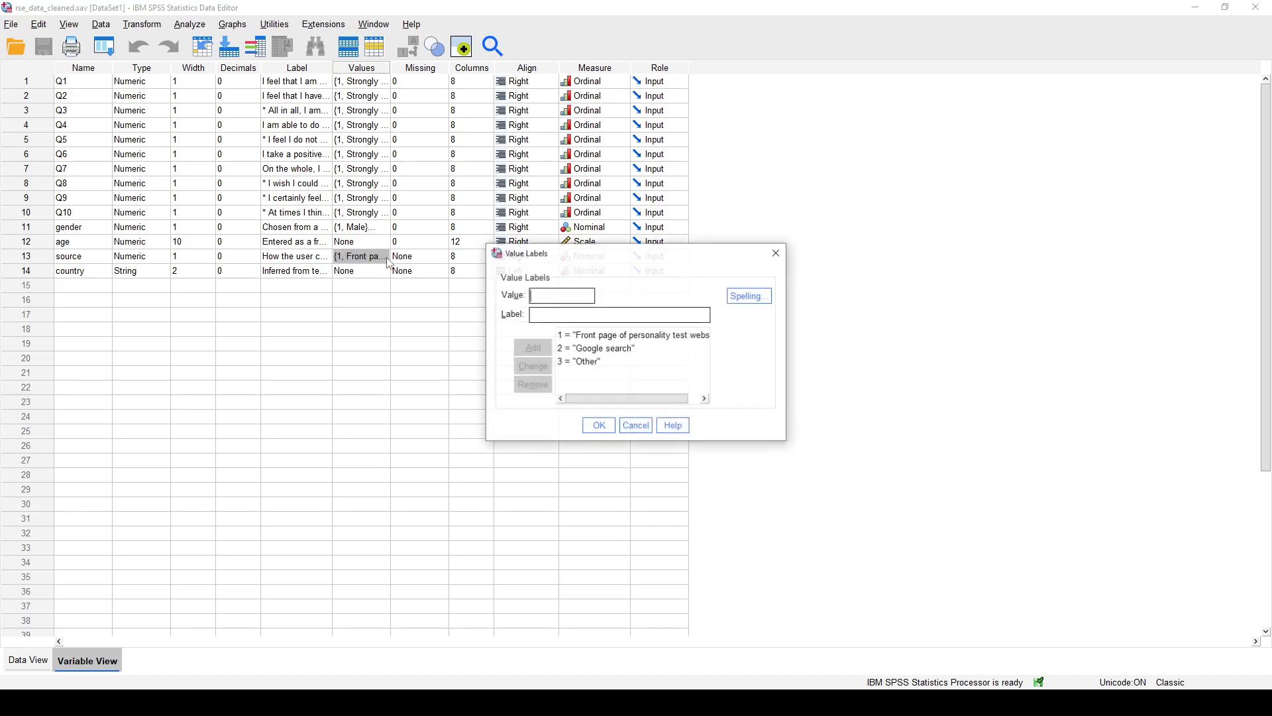
click(654, 341)
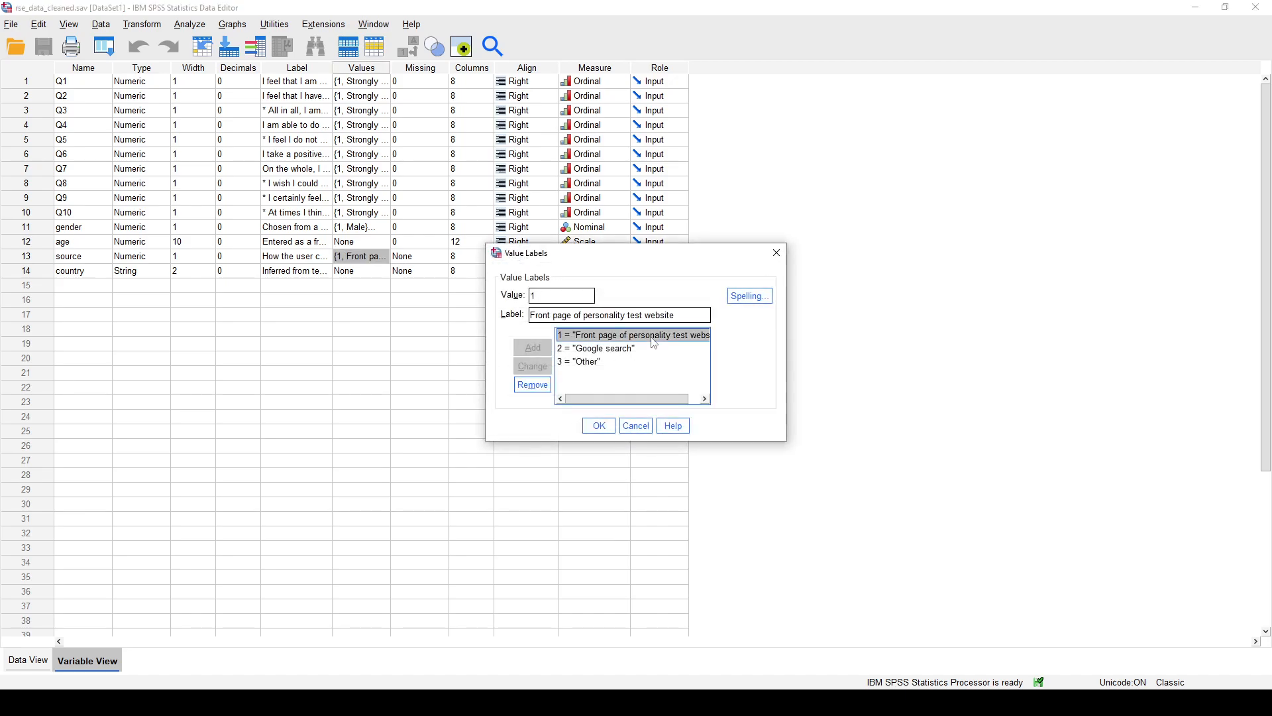
click(649, 347)
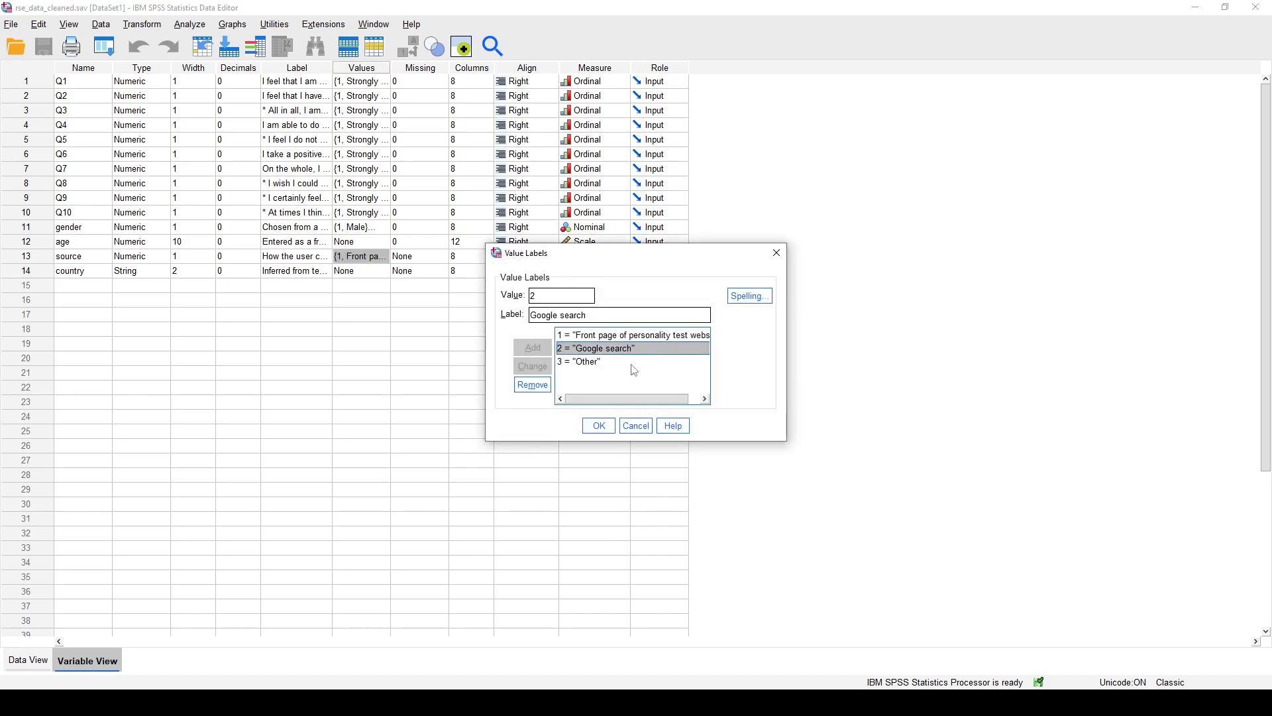
click(633, 362)
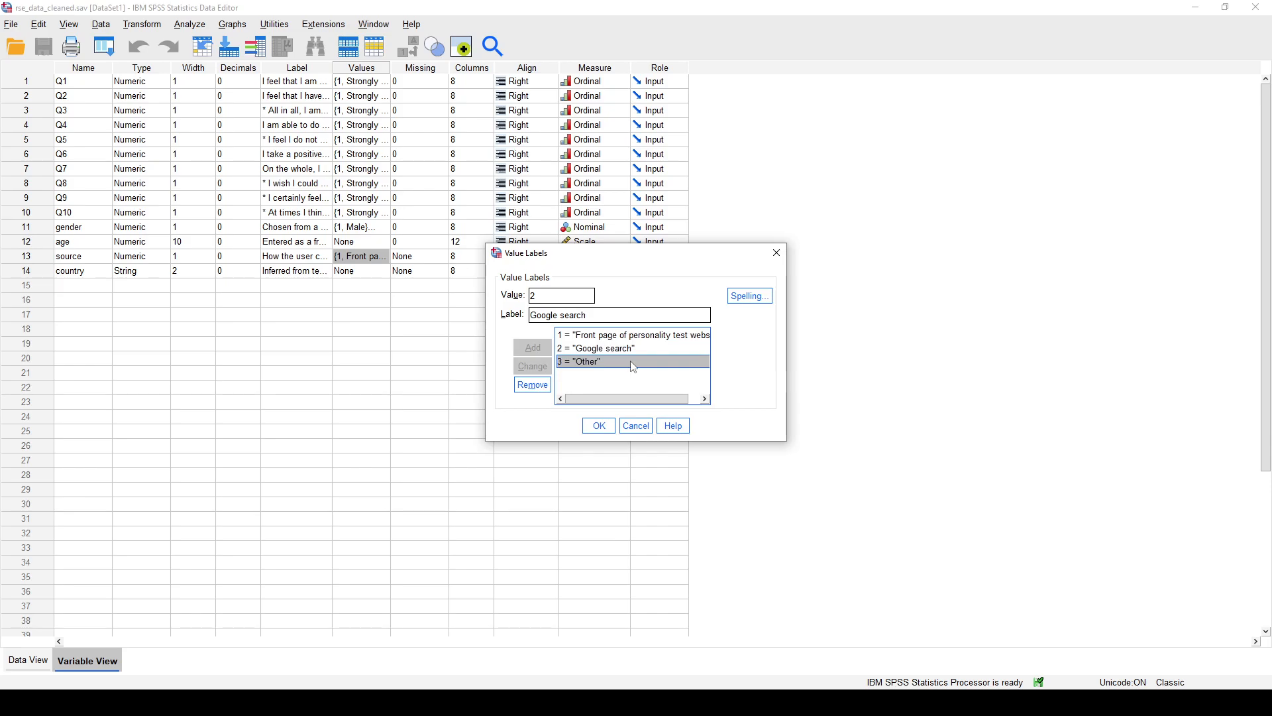
click(636, 426)
- Return to the data and examine the source codes of cases 1 and 8
click(30, 661)
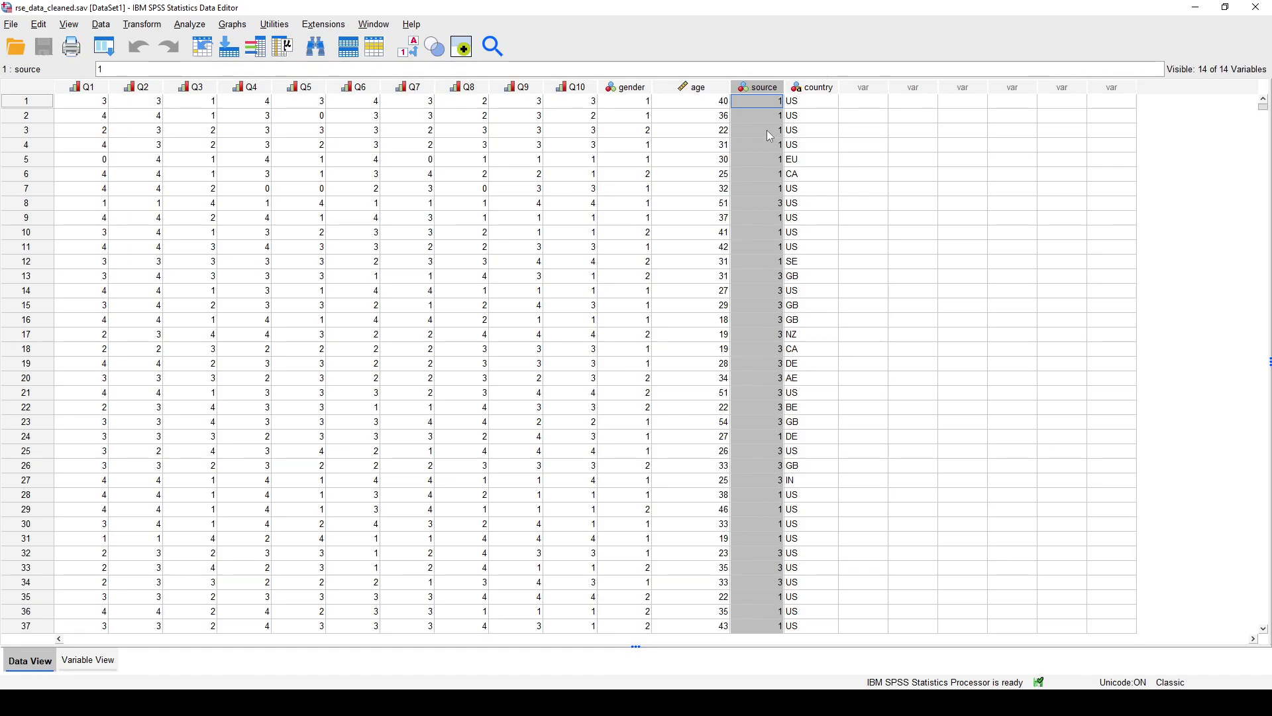
click(766, 106)
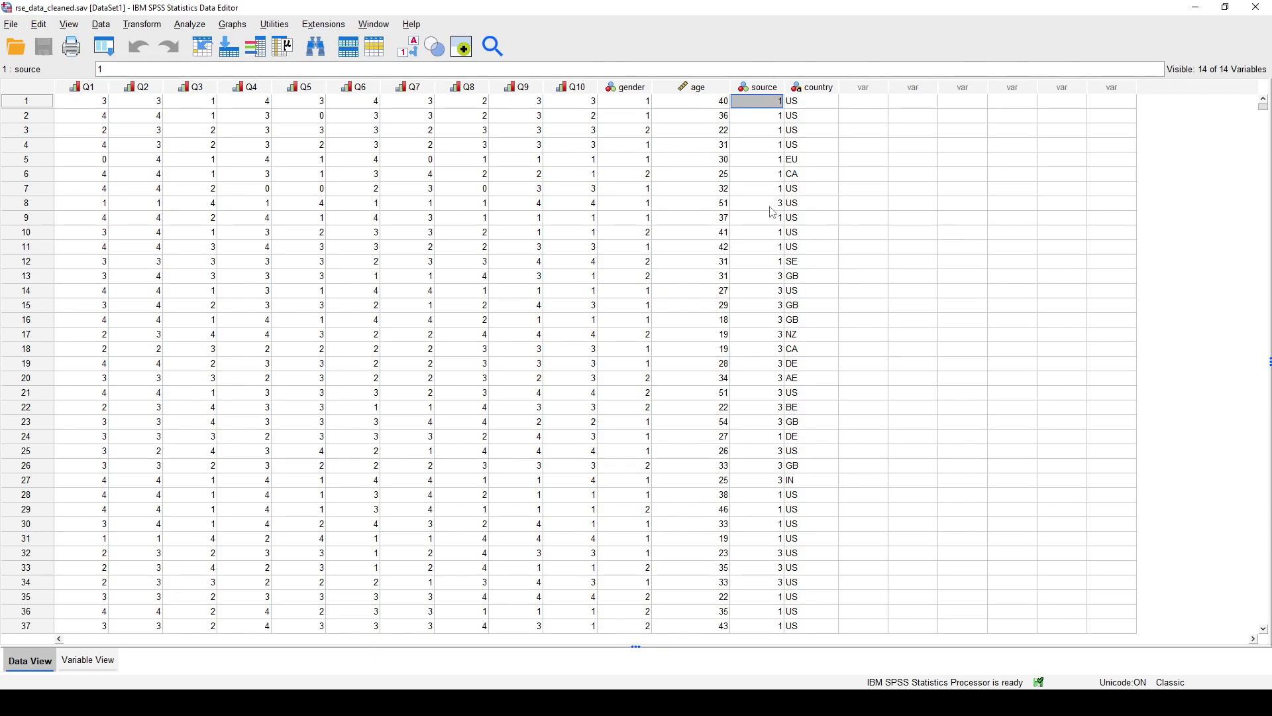
click(772, 207)
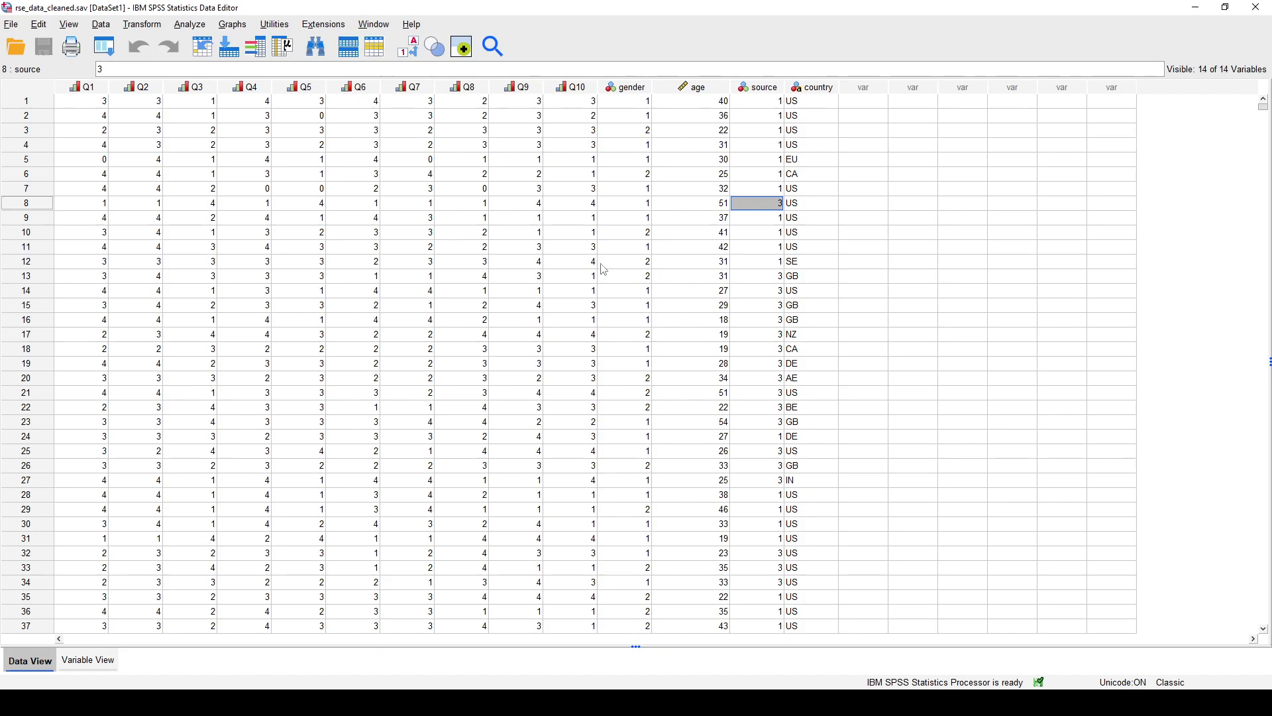
- Start Create Dummy Variables, list the variables by name and choose source as the variable to dummy code
click(147, 25)
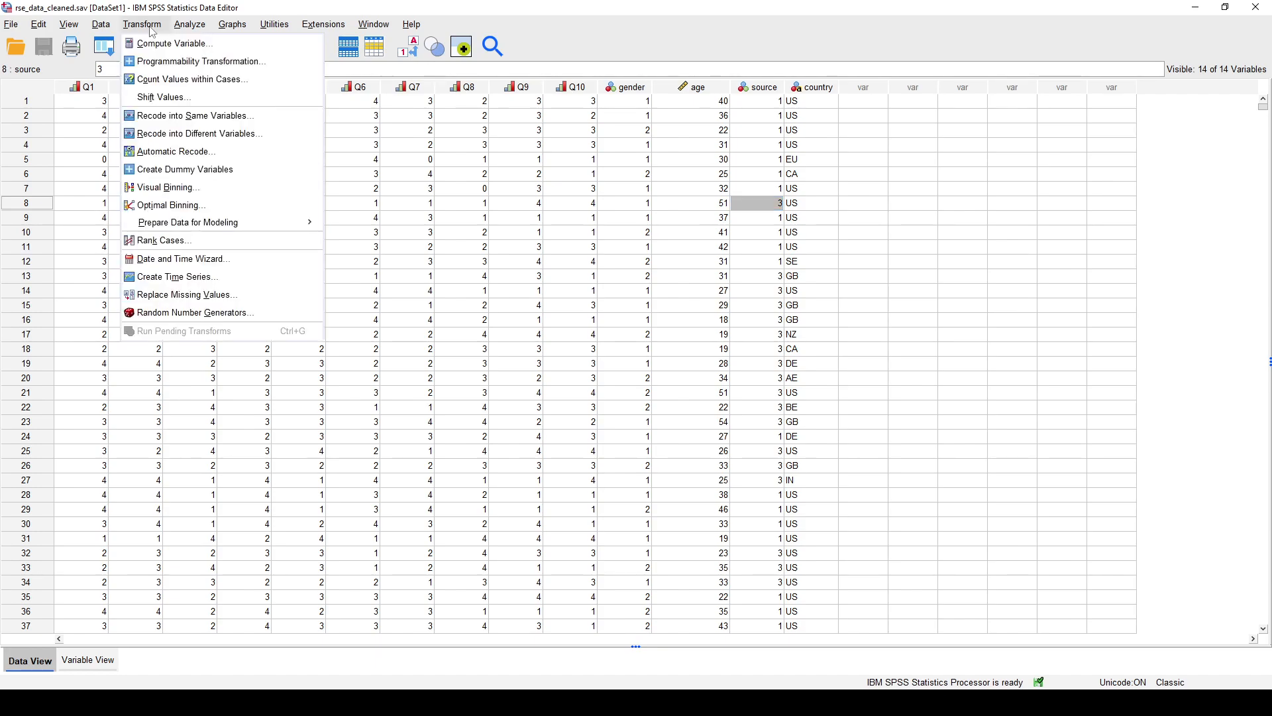
click(246, 172)
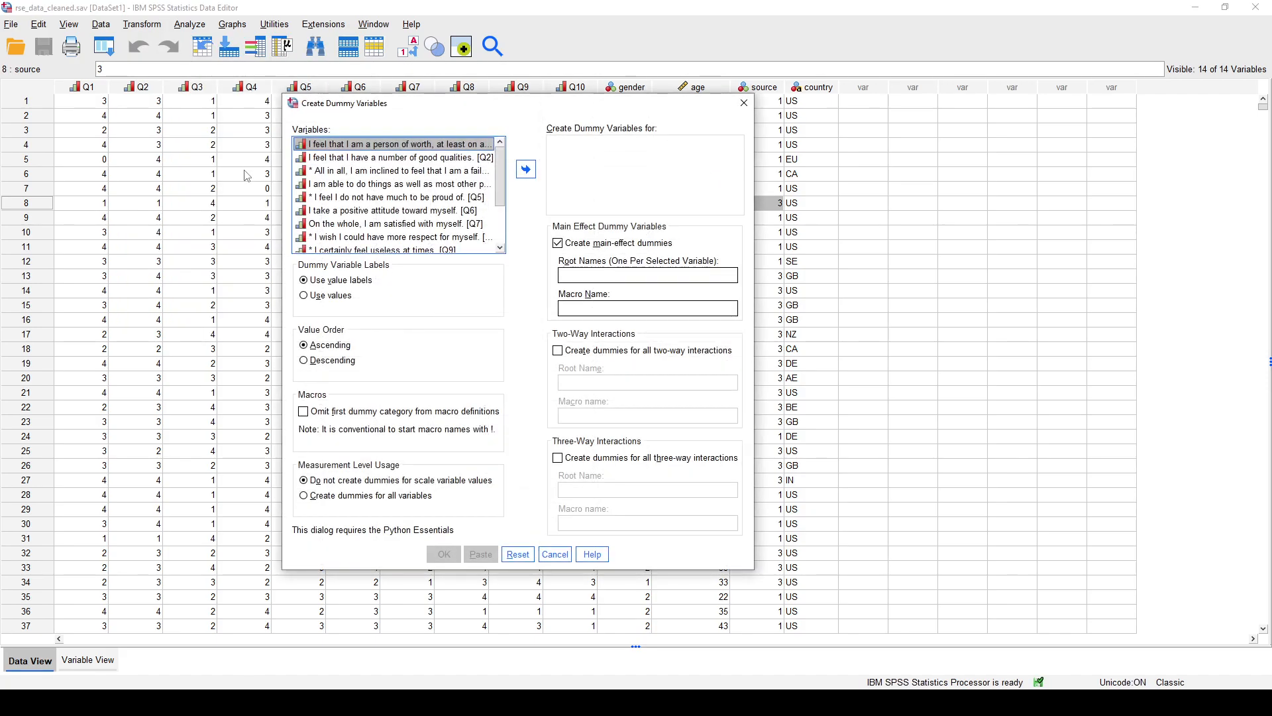
right_click(316, 150)
click(340, 160)
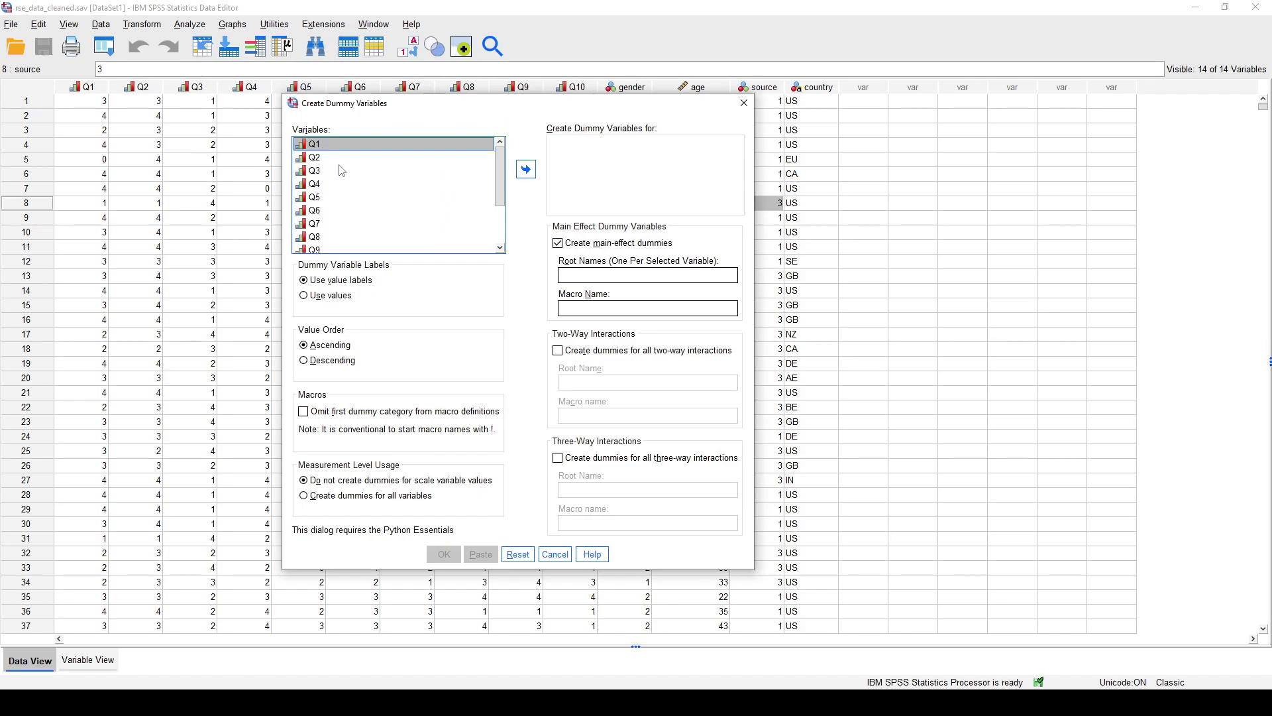
scroll(341, 171, down, 2)
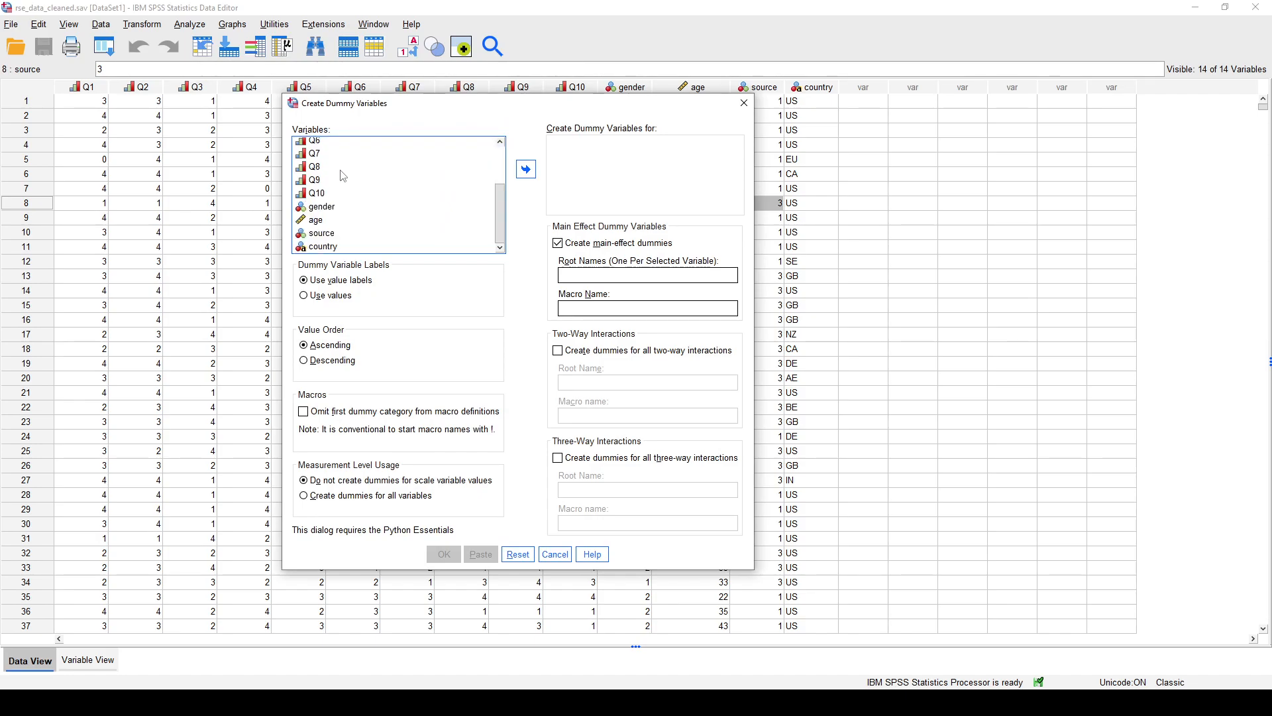
click(361, 239)
click(530, 172)
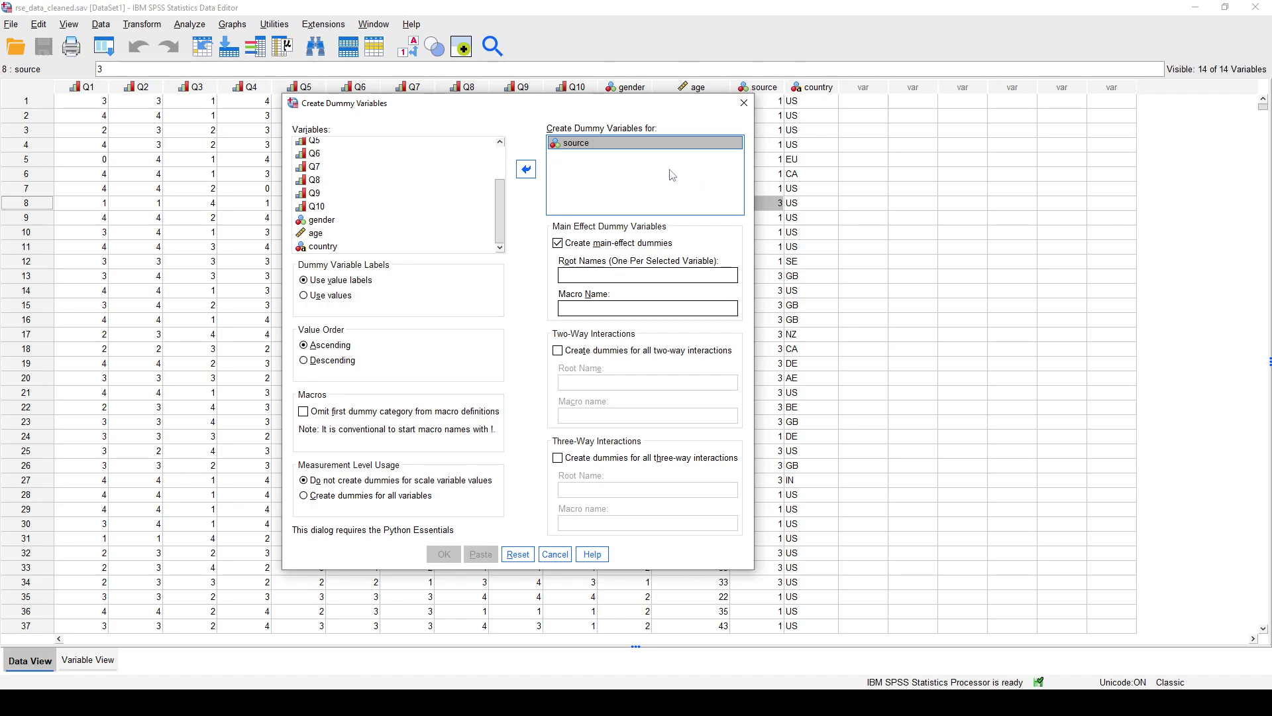
- Generate the main-effect dummies with the root name source, and close the resulting output without saving it
click(637, 275)
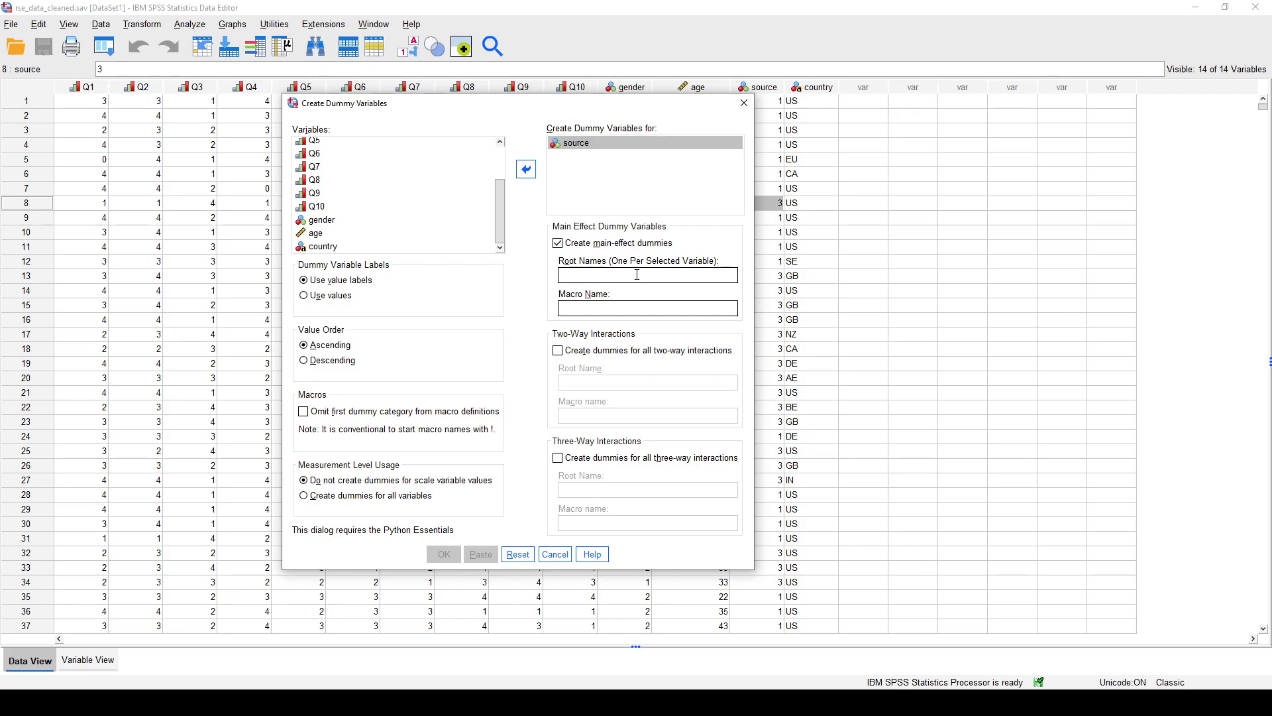
text(source)
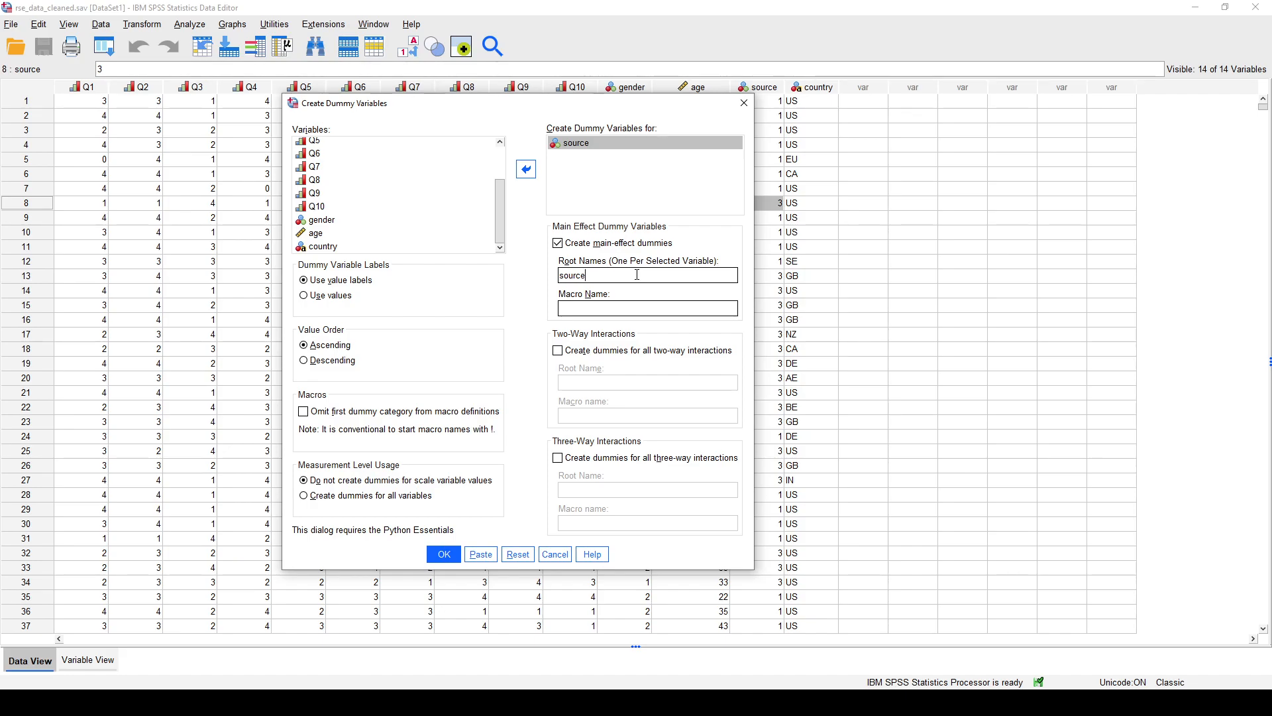
click(445, 555)
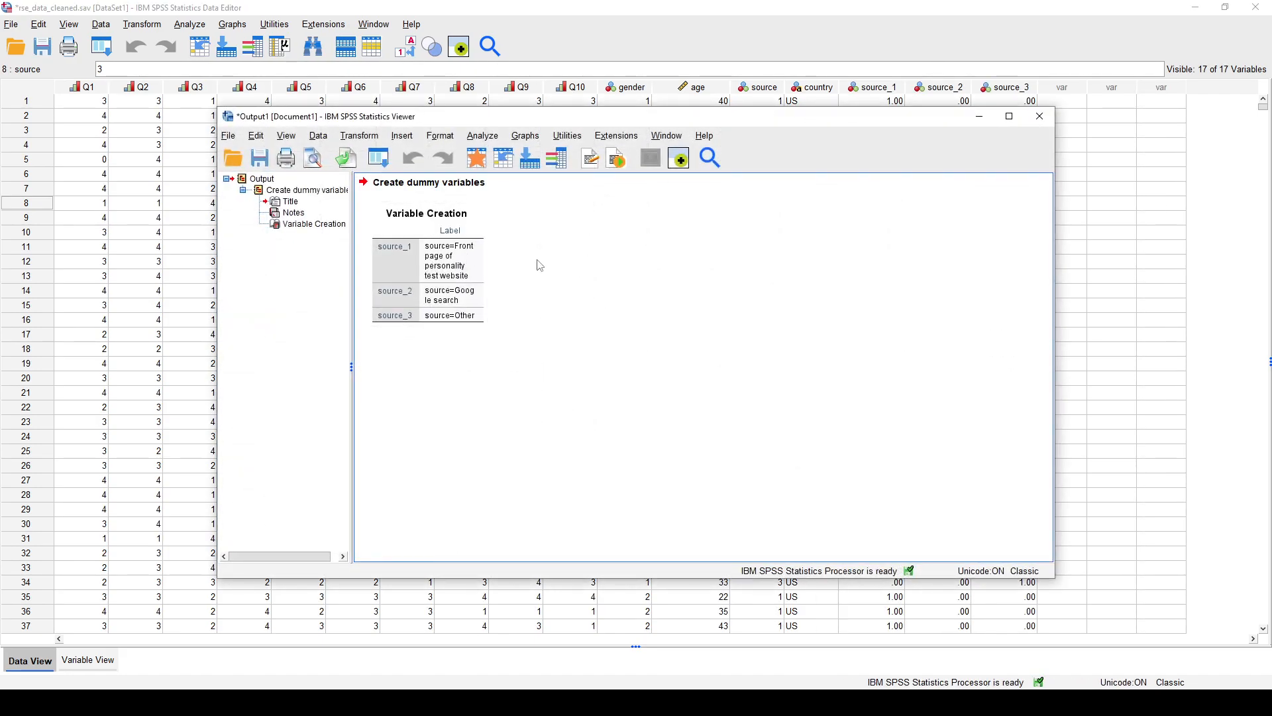
click(1040, 124)
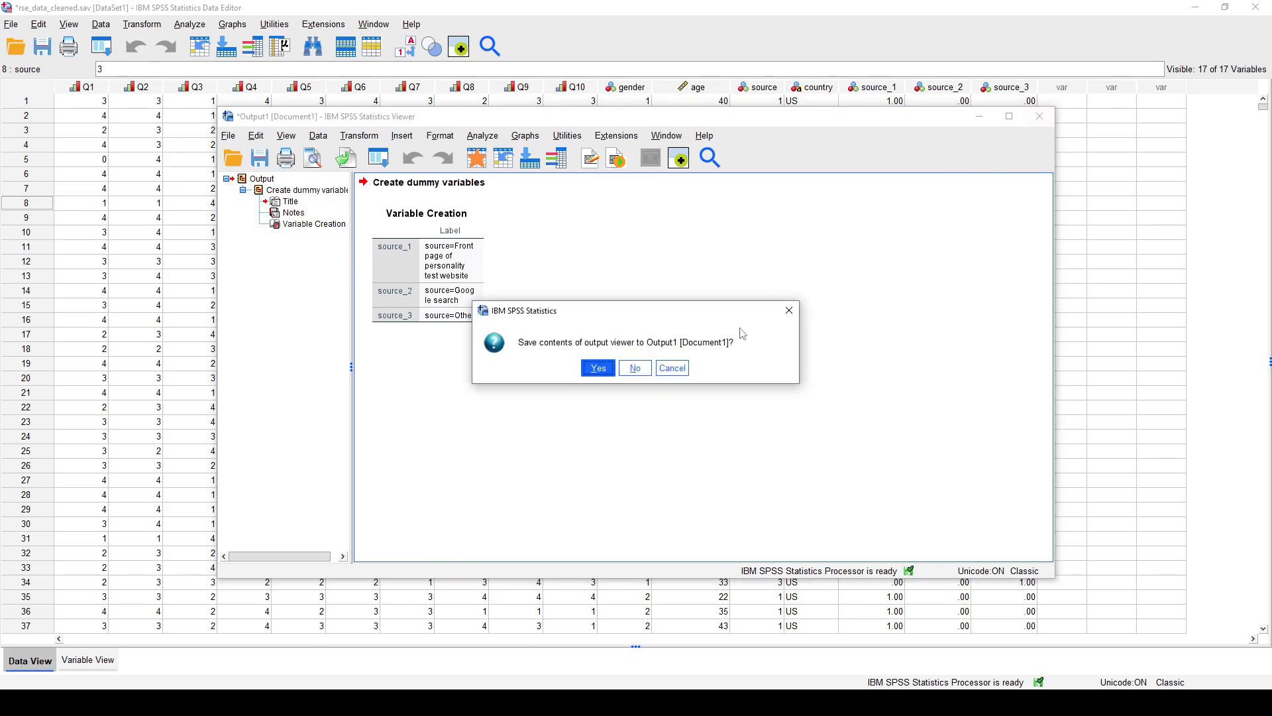
click(636, 366)
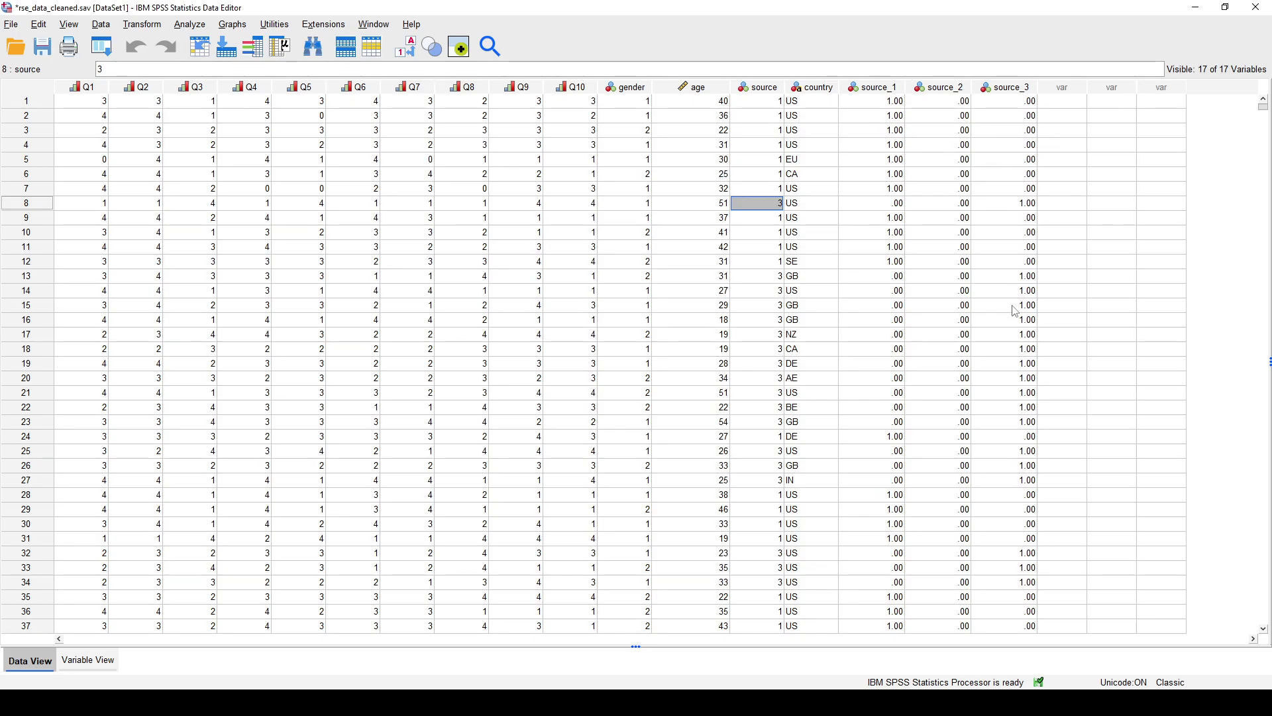
- Compare the source_1 and source_2 dummy codes with the original source values across several cases
click(769, 106)
click(888, 205)
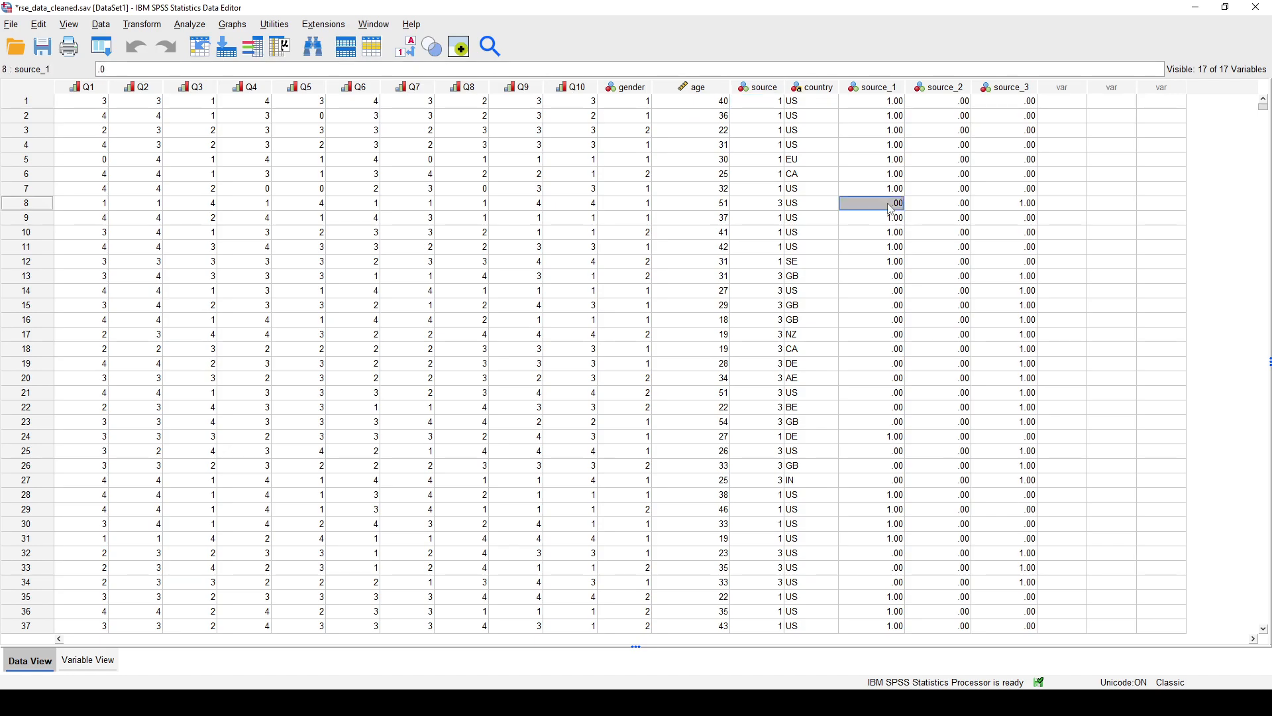
click(768, 208)
click(900, 277)
click(761, 281)
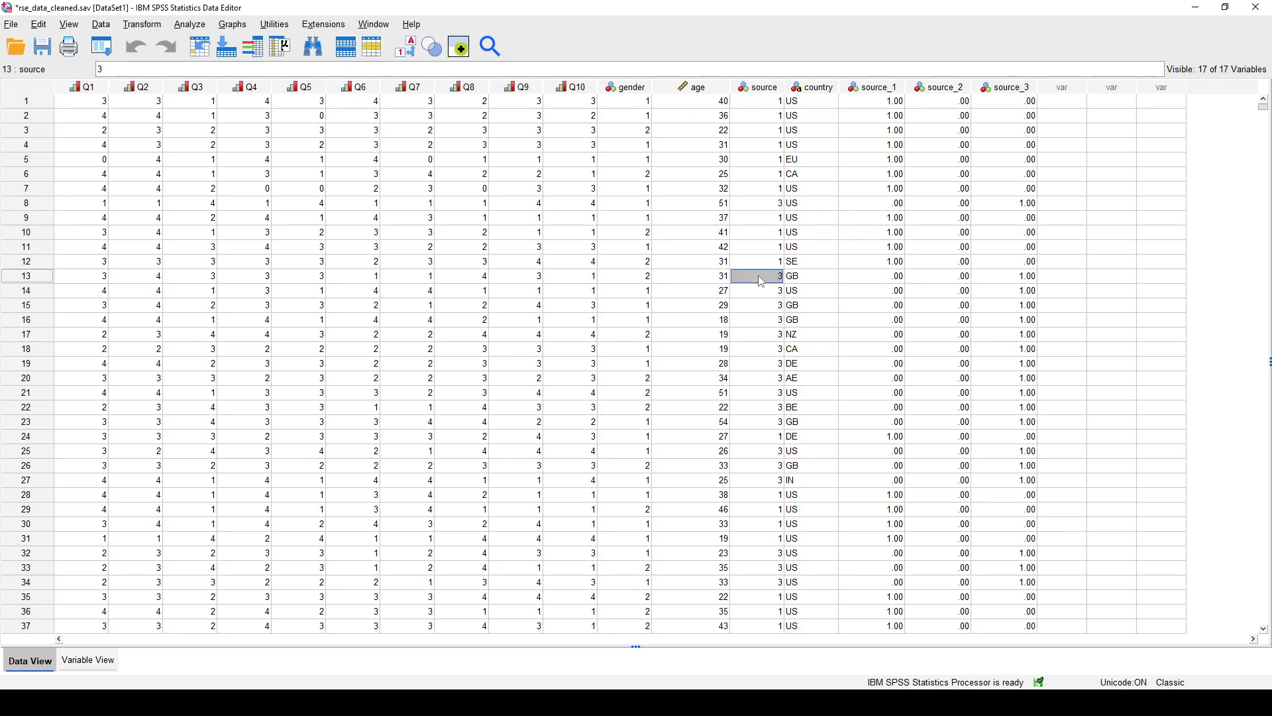
click(958, 105)
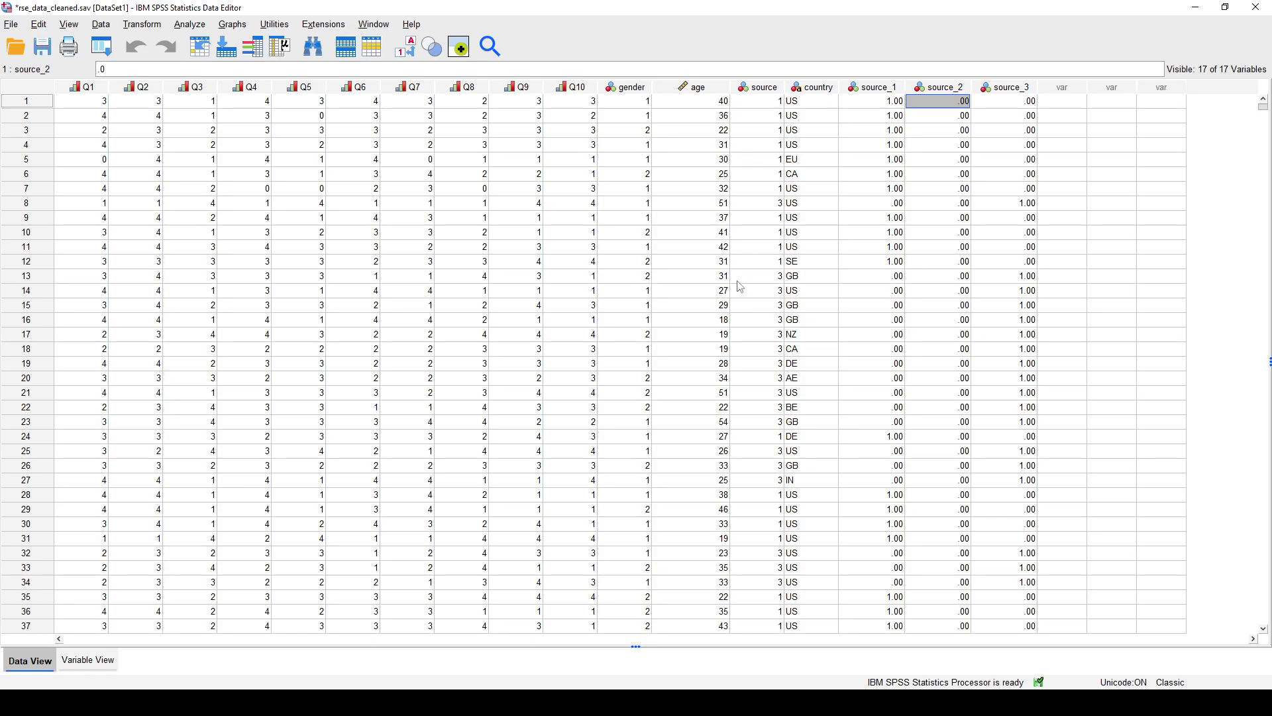
click(757, 265)
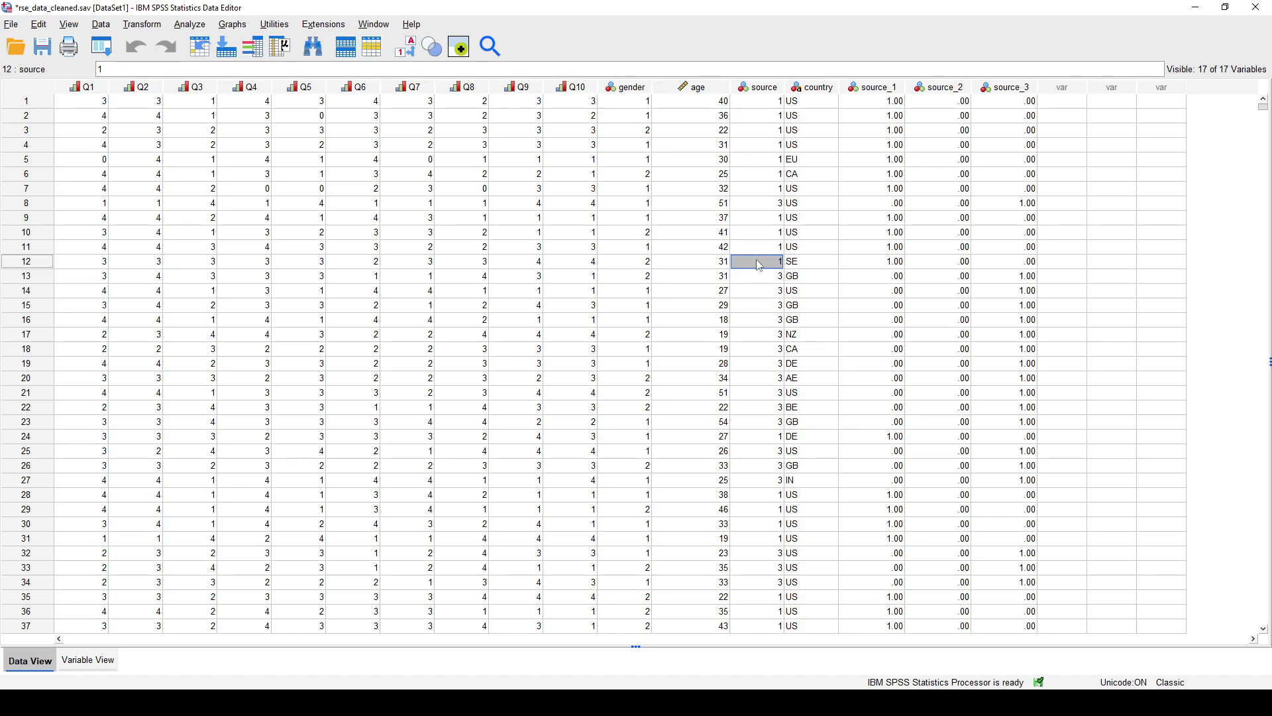
click(953, 221)
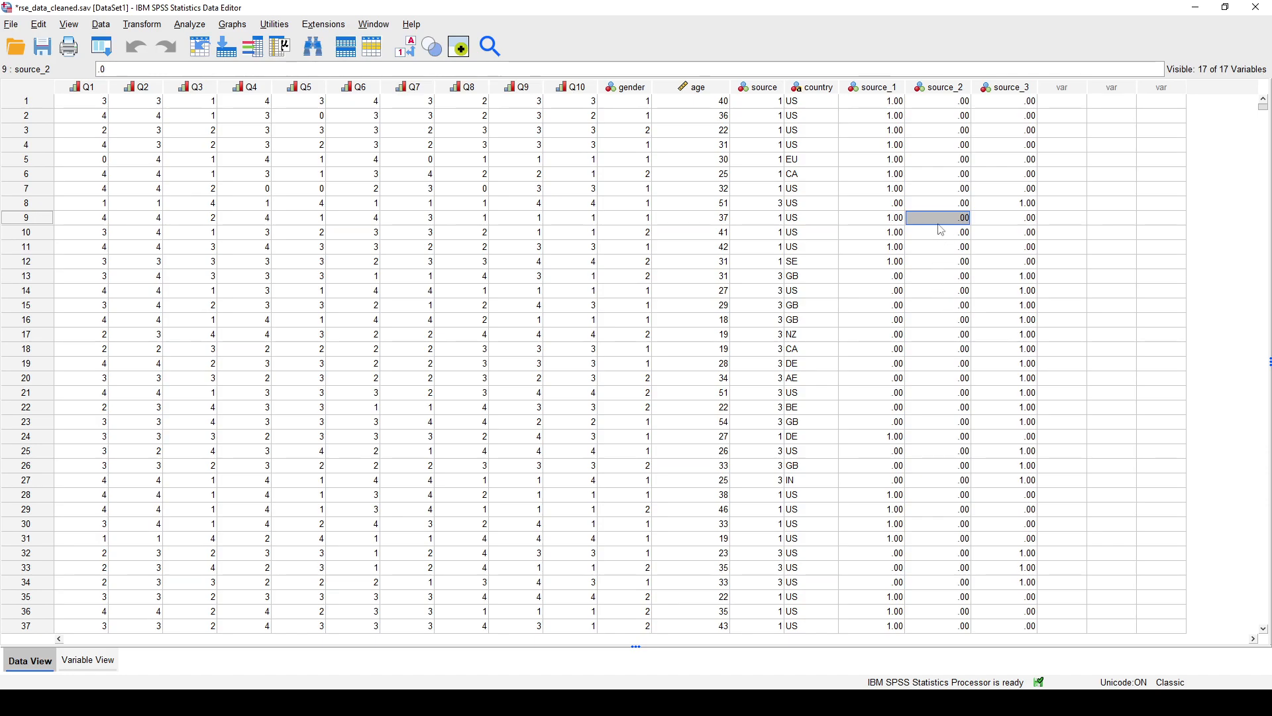
- Compare the source_3 dummy codes with the original source values, including cases 8, 9 and 12
click(1024, 104)
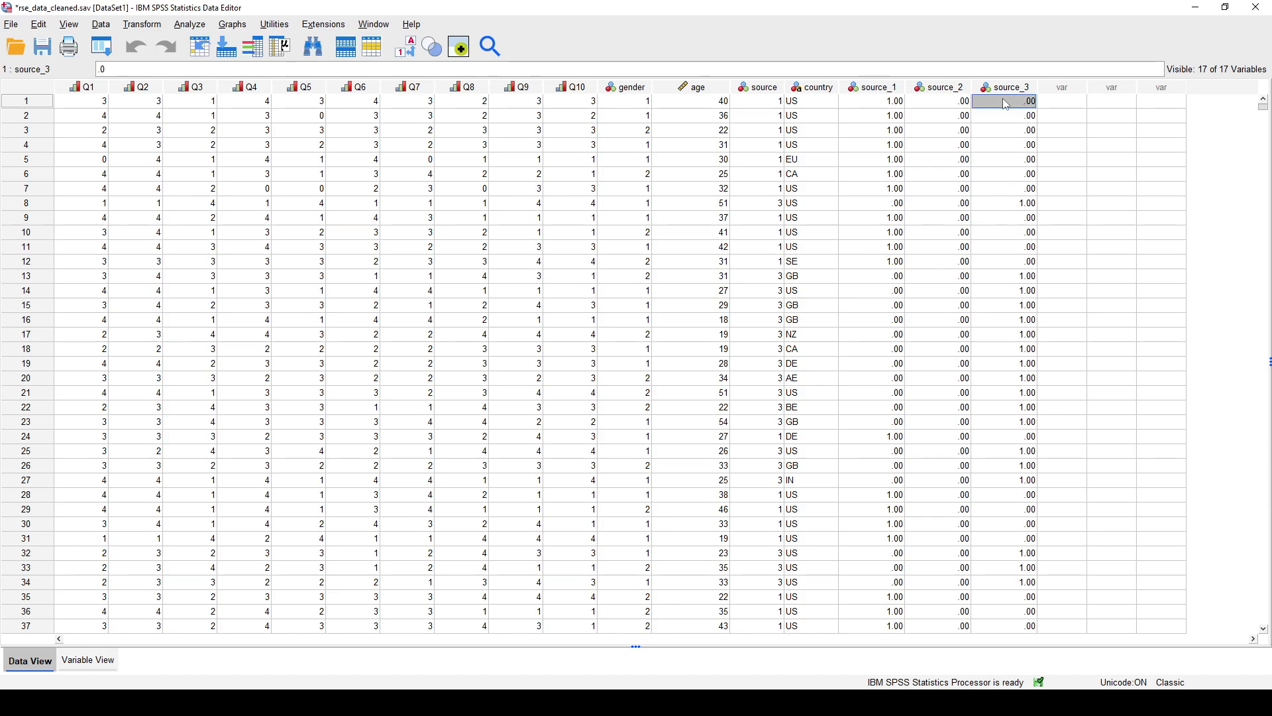
click(1024, 203)
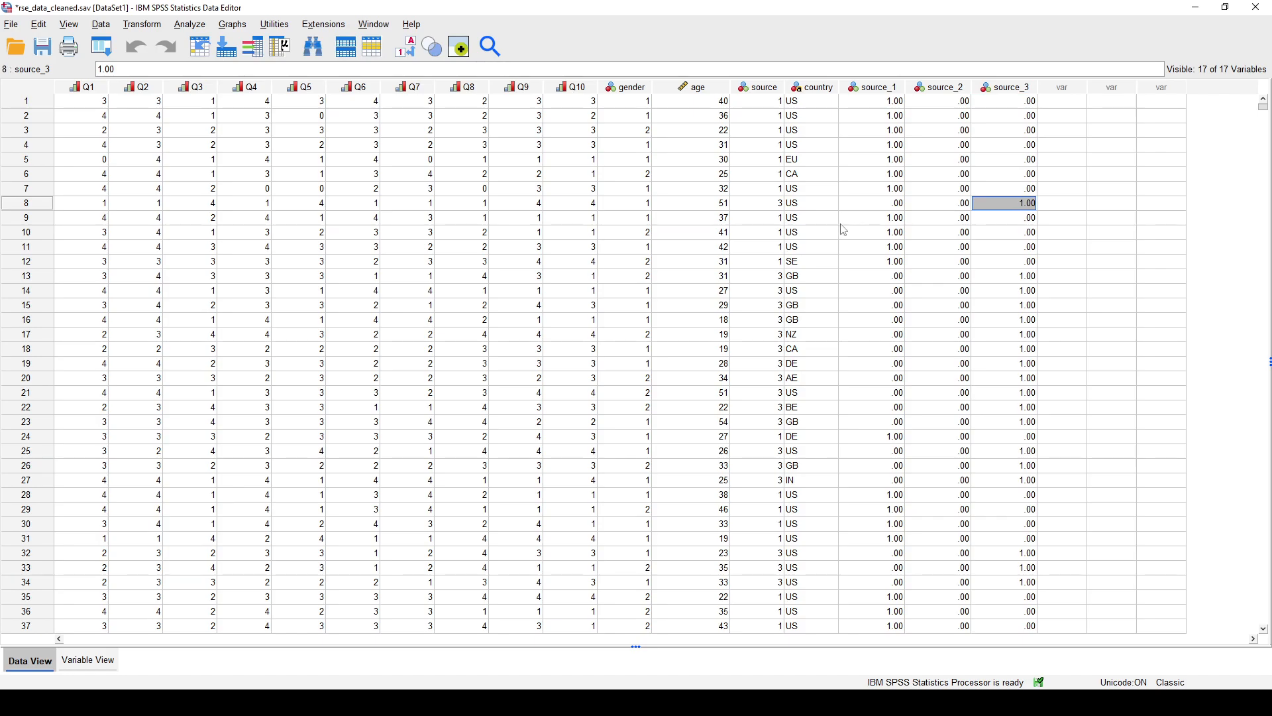
click(777, 203)
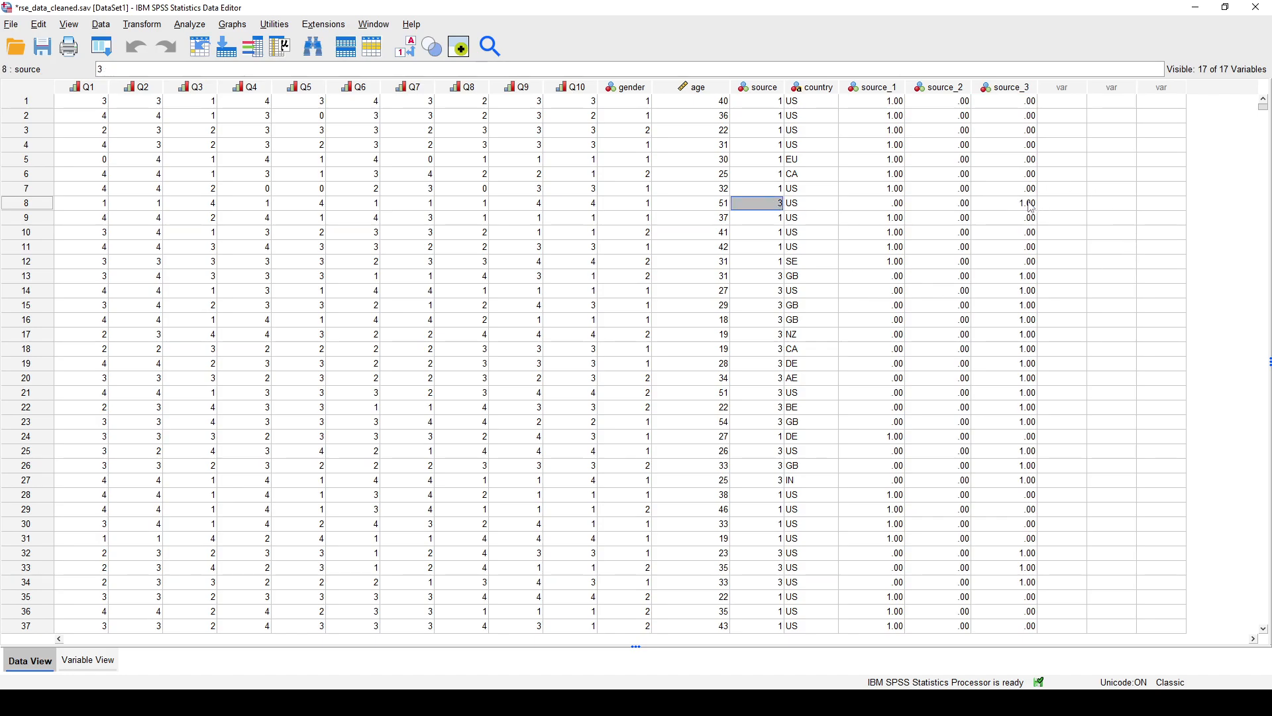
click(1025, 222)
click(770, 220)
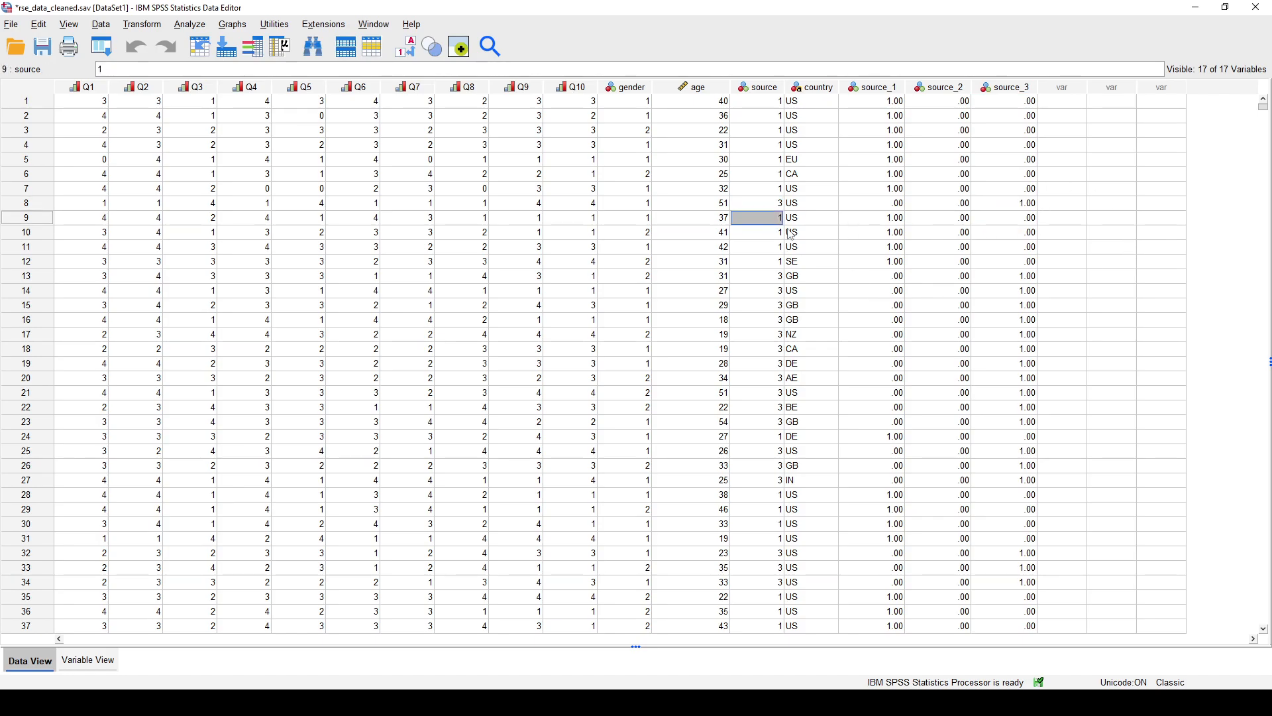
click(1024, 265)
click(782, 267)
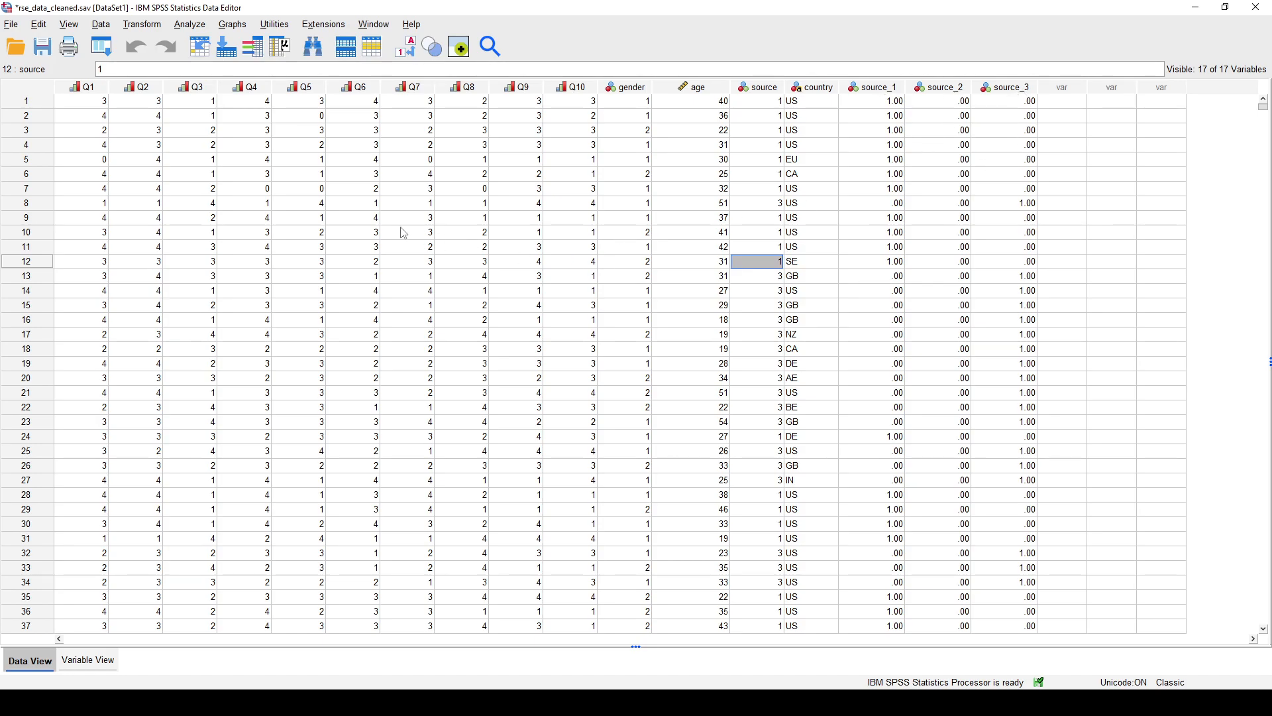
- Start computing a new variable with the target name source_eff_1, listing the available variables by name
click(143, 25)
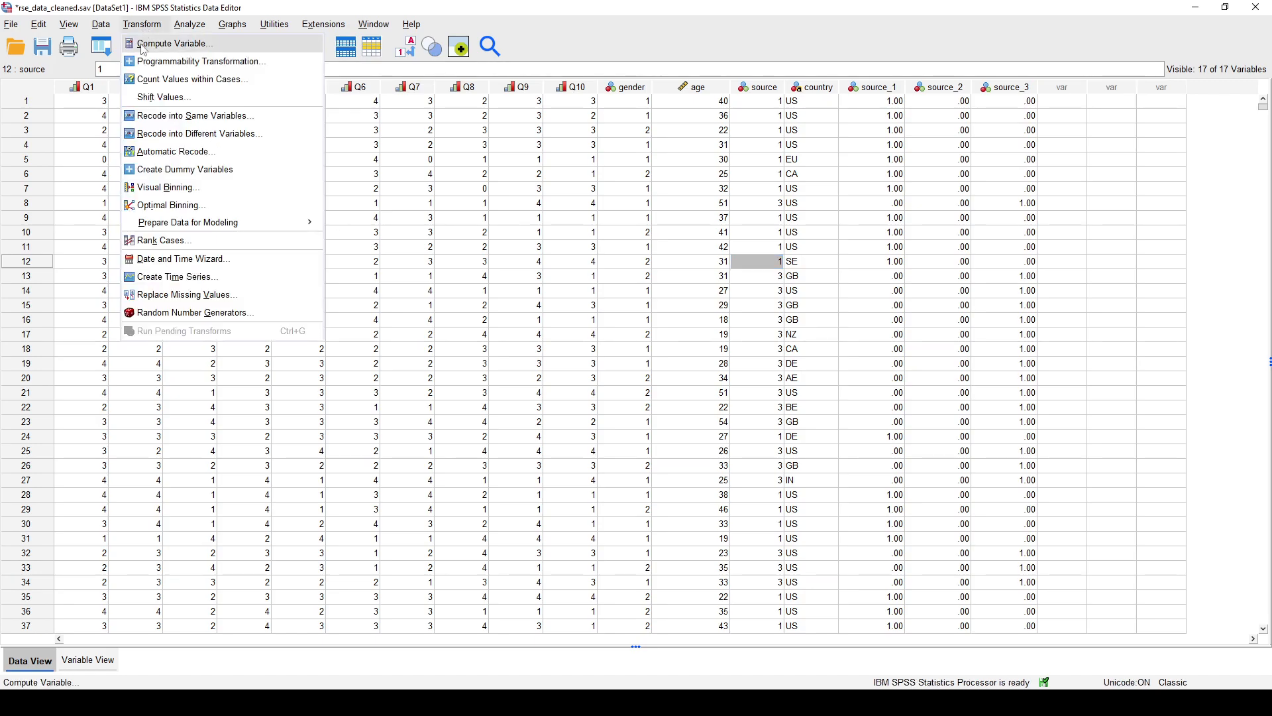
click(169, 44)
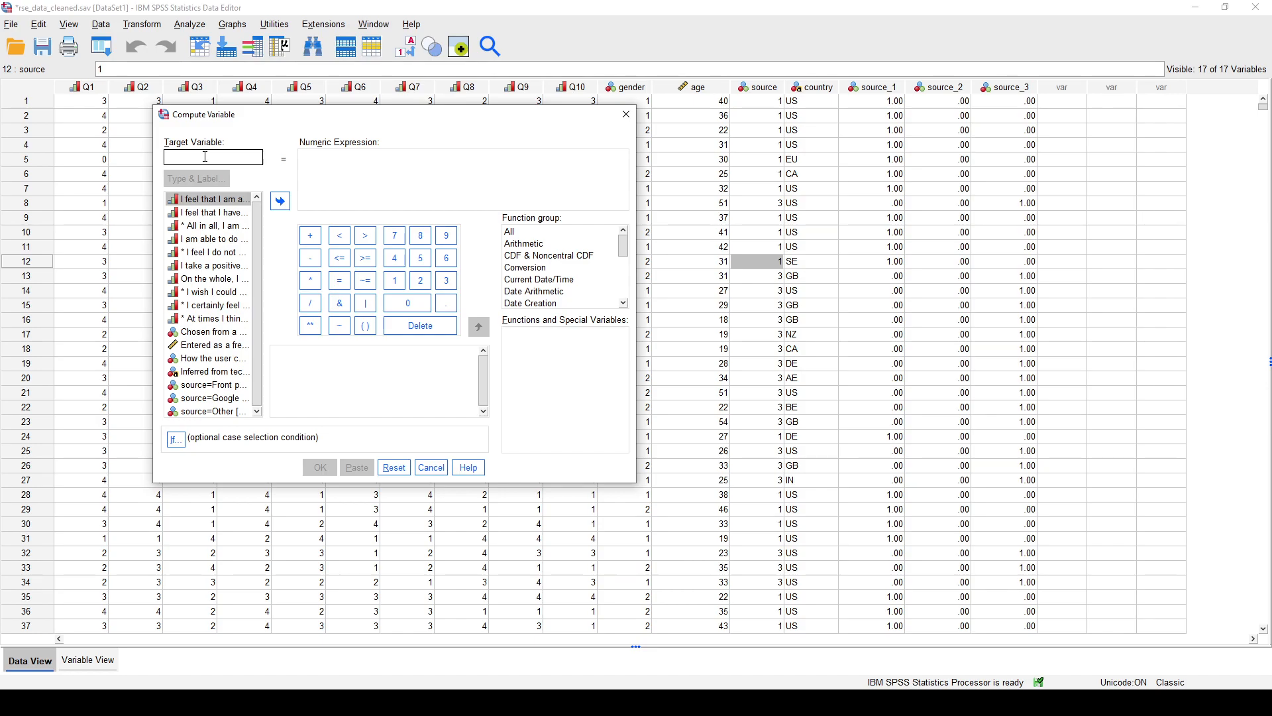
text(source_eff_1)
right_click(221, 307)
click(222, 319)
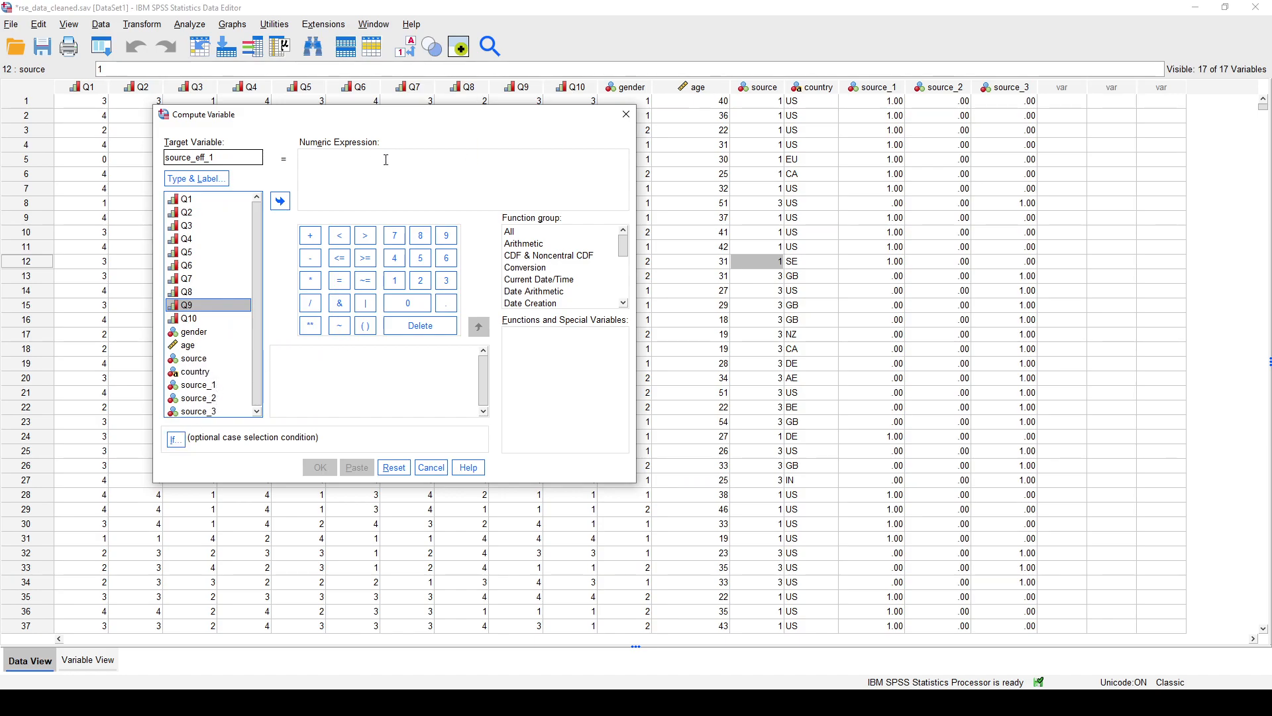
- Compute source_eff_1 as 1 only for cases that satisfy the condition source=1
click(177, 439)
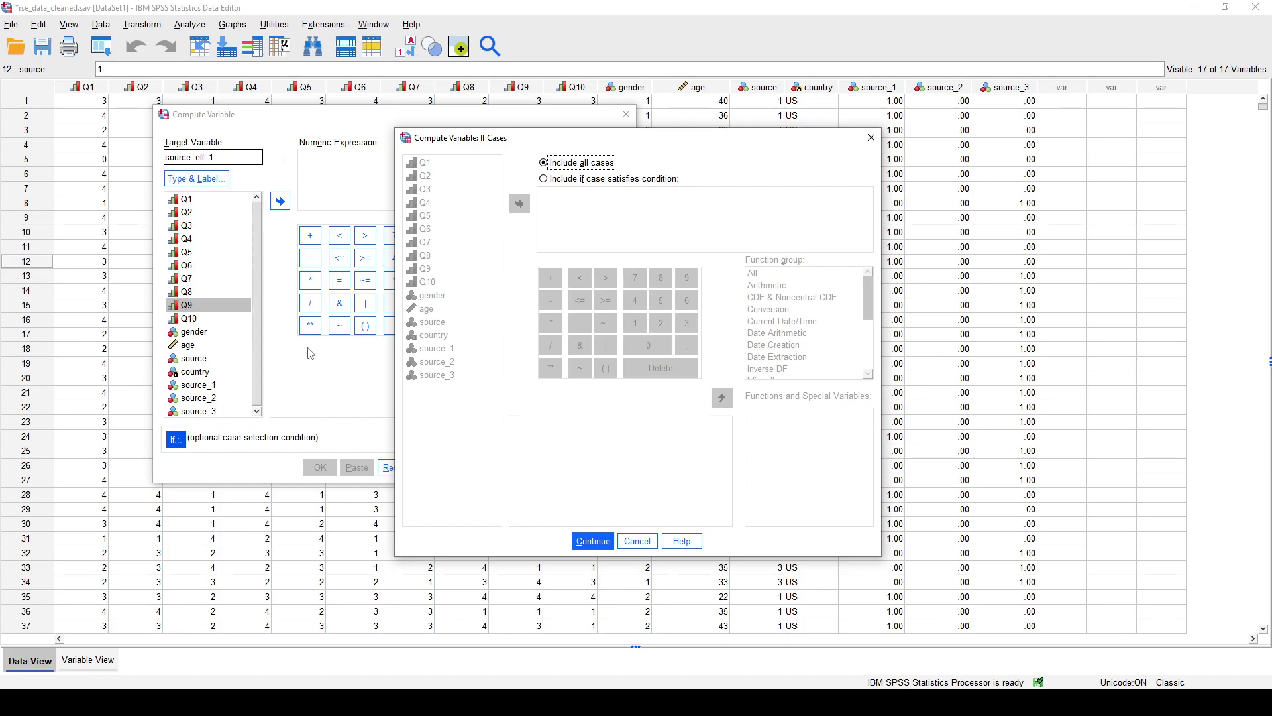
click(545, 179)
drag(546, 144, 487, 126)
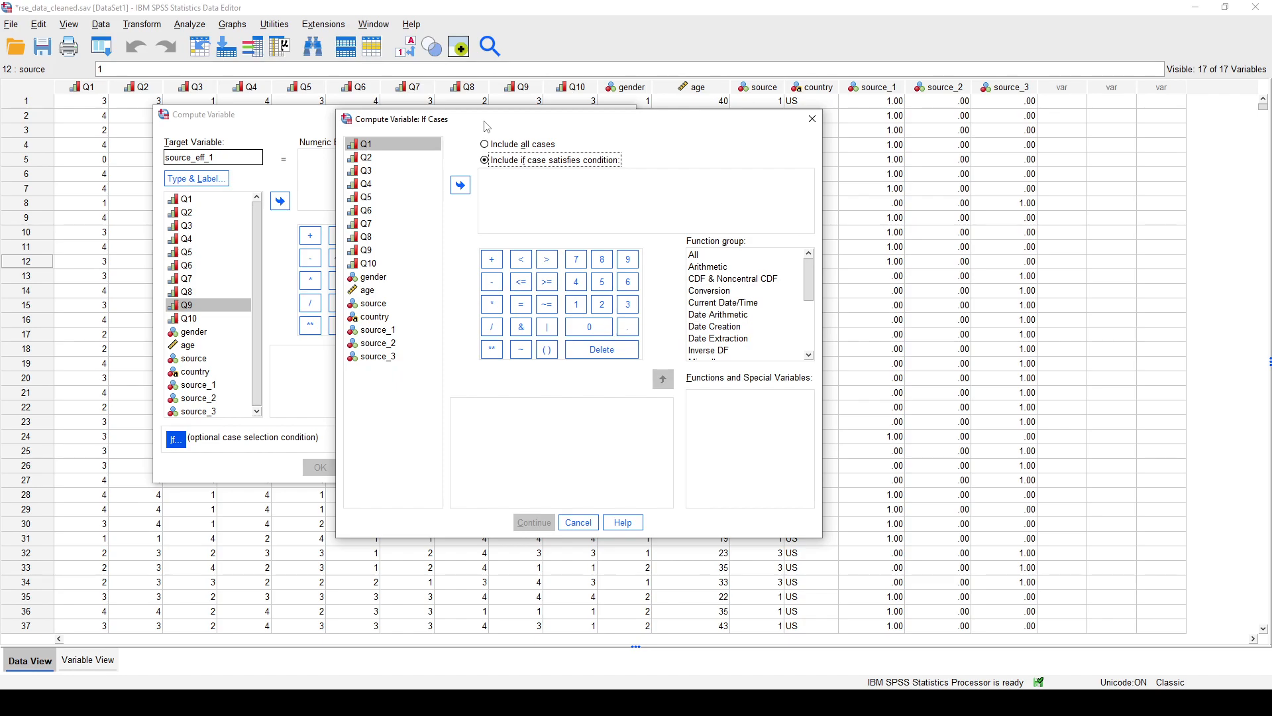
click(392, 304)
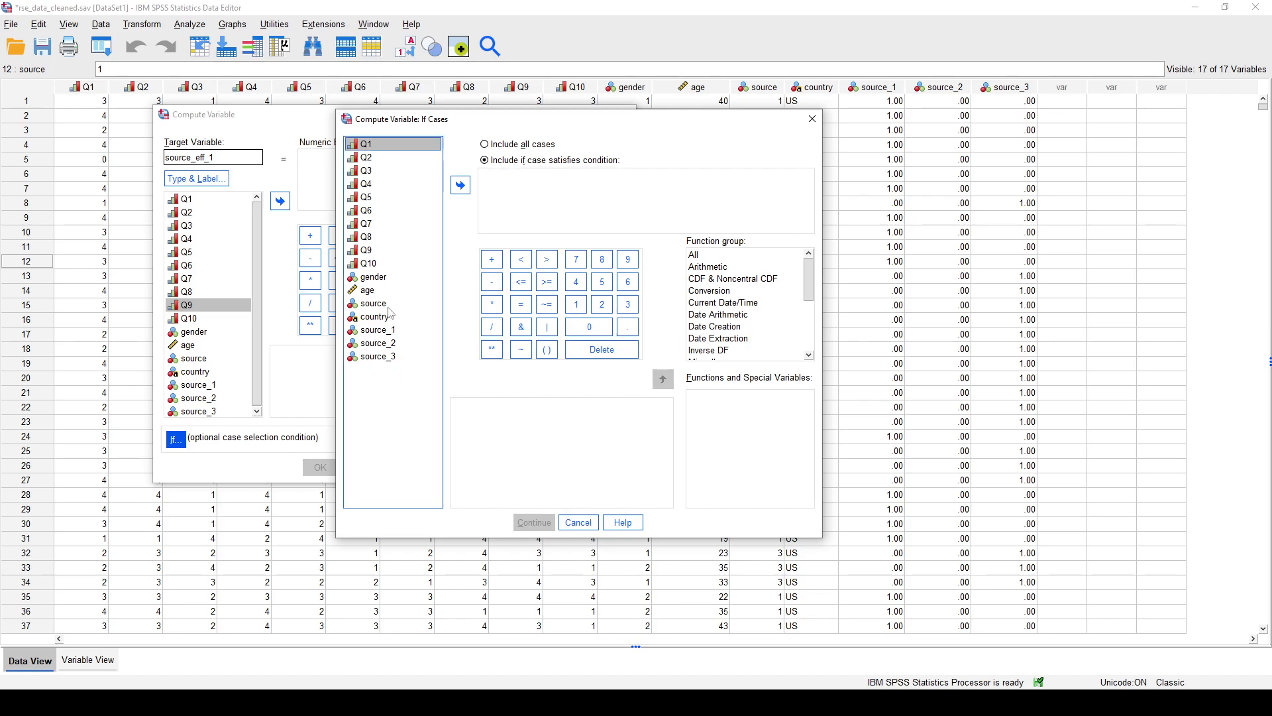
click(460, 184)
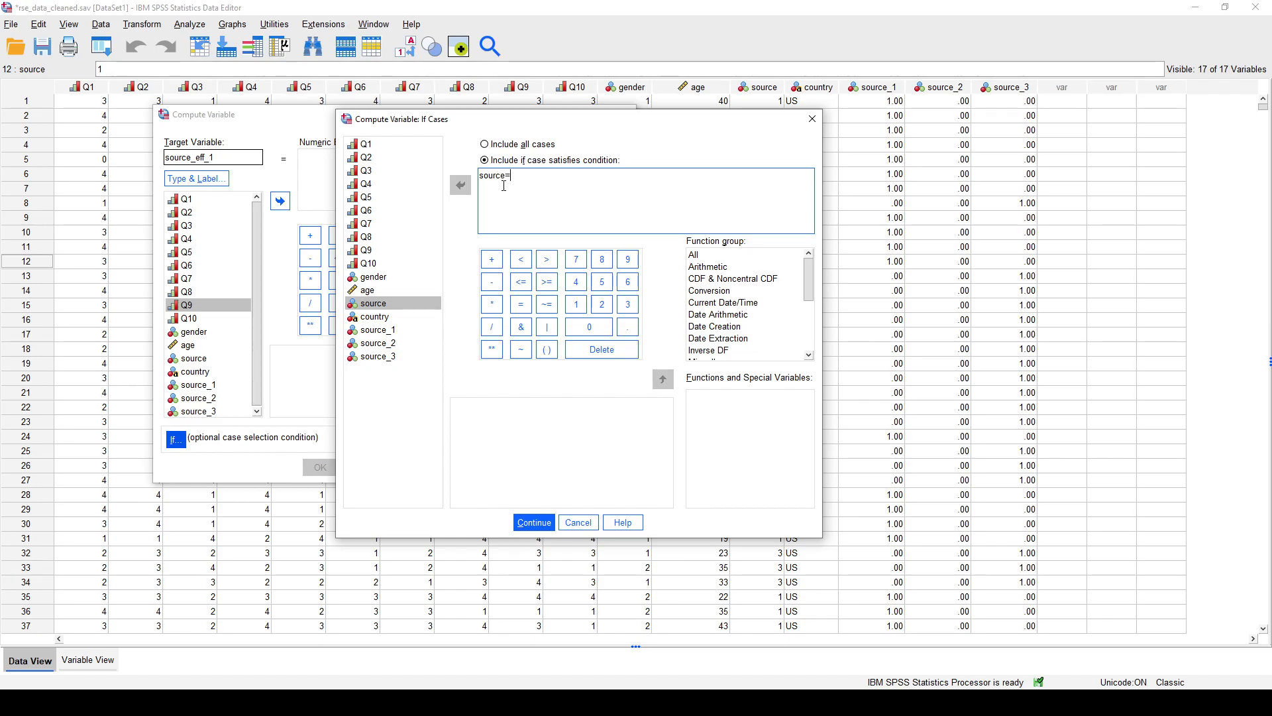
text(1)
click(541, 523)
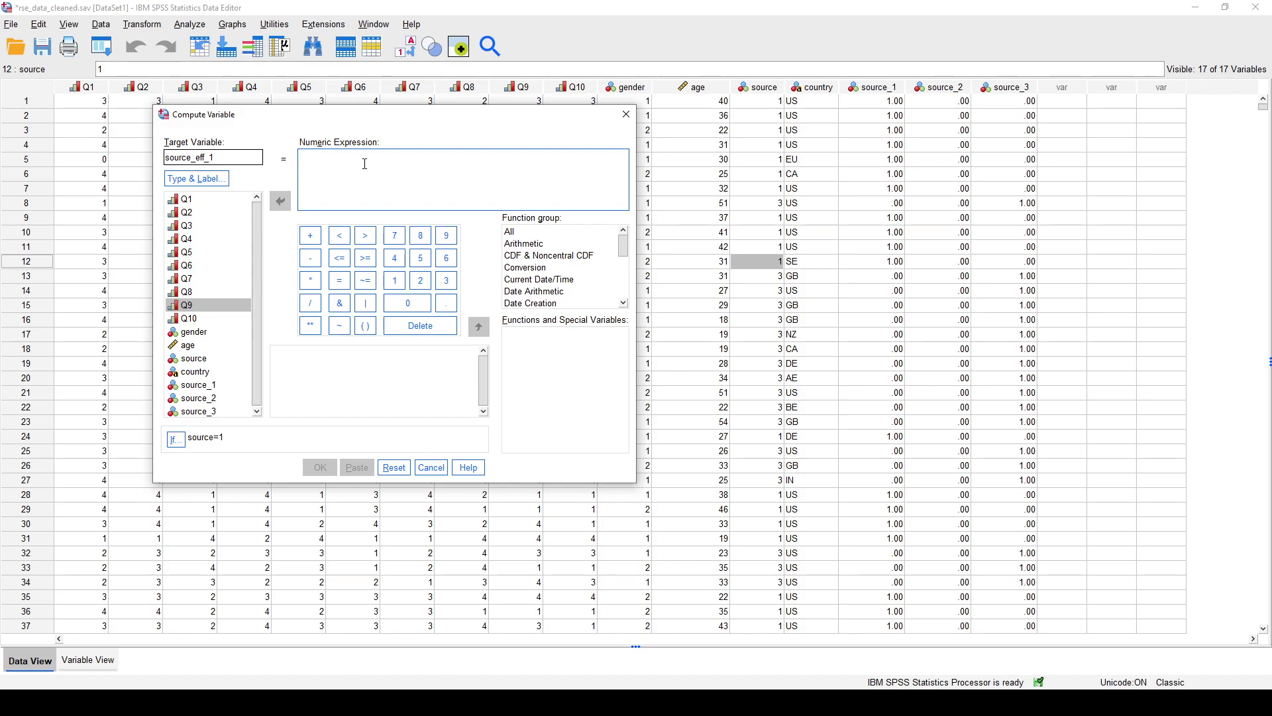
text(1)
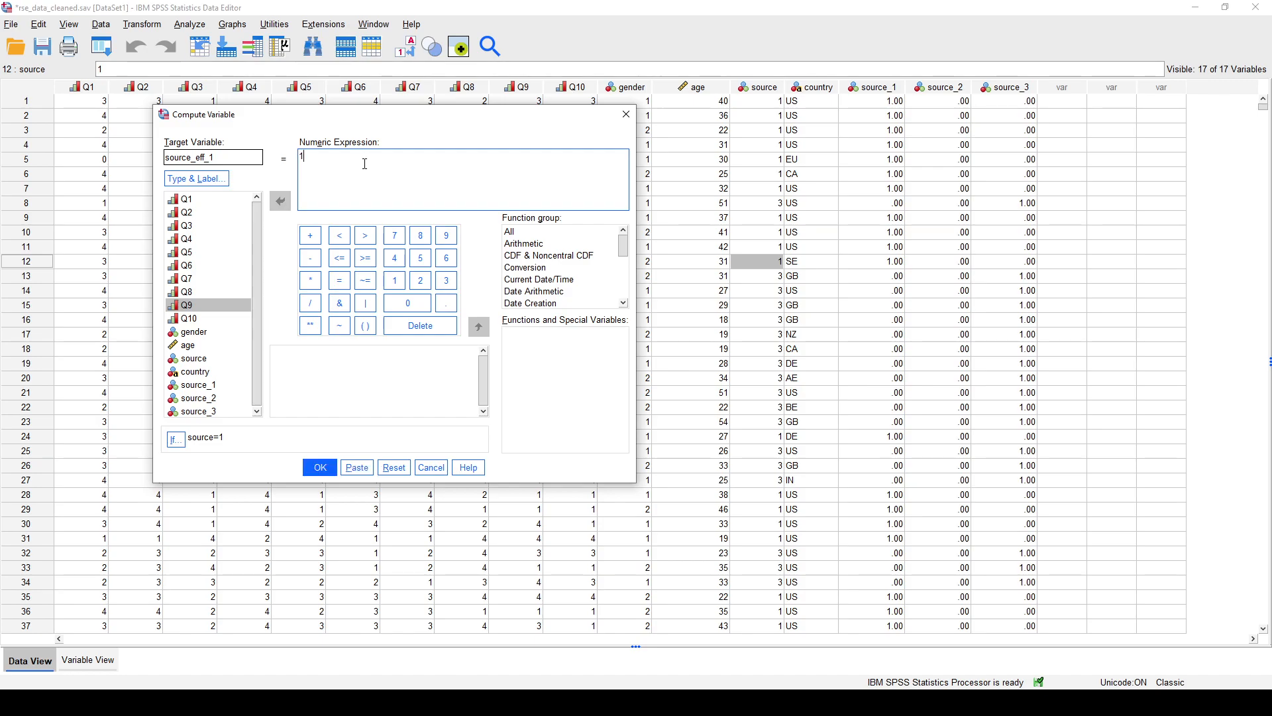
click(319, 468)
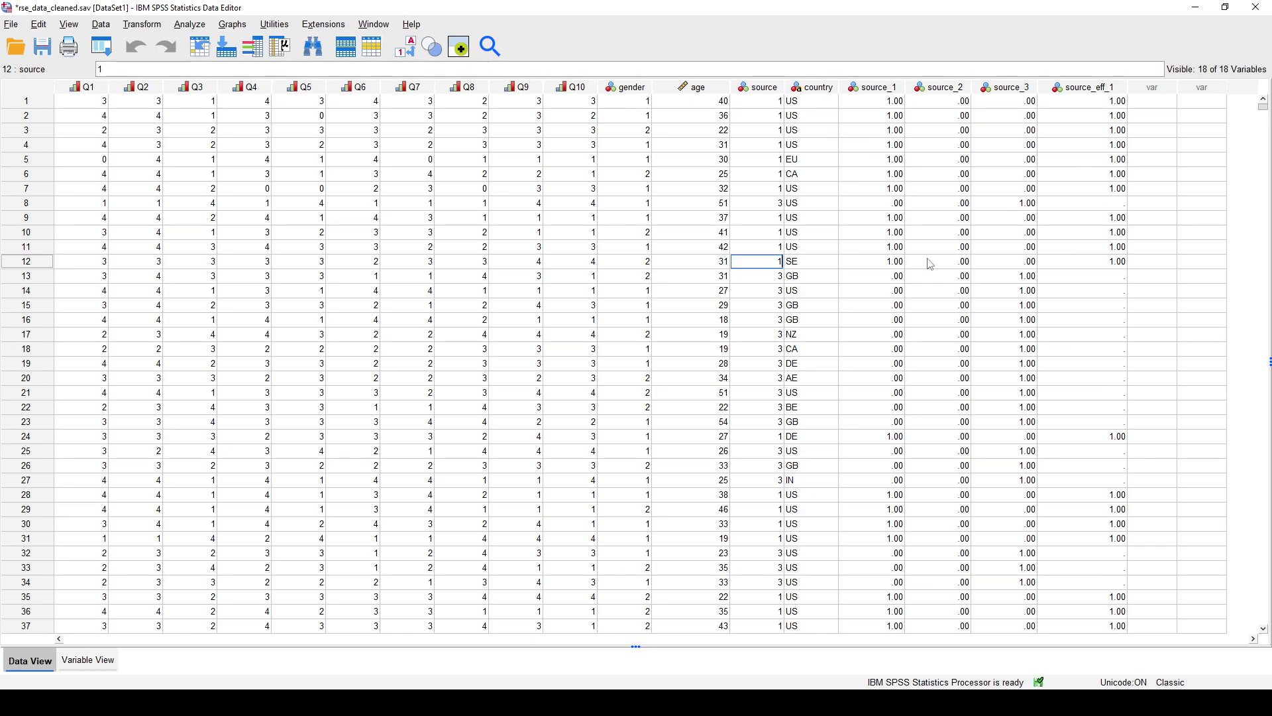
- Start another computation for source_eff_1 and restrict it to cases where source=2
click(156, 27)
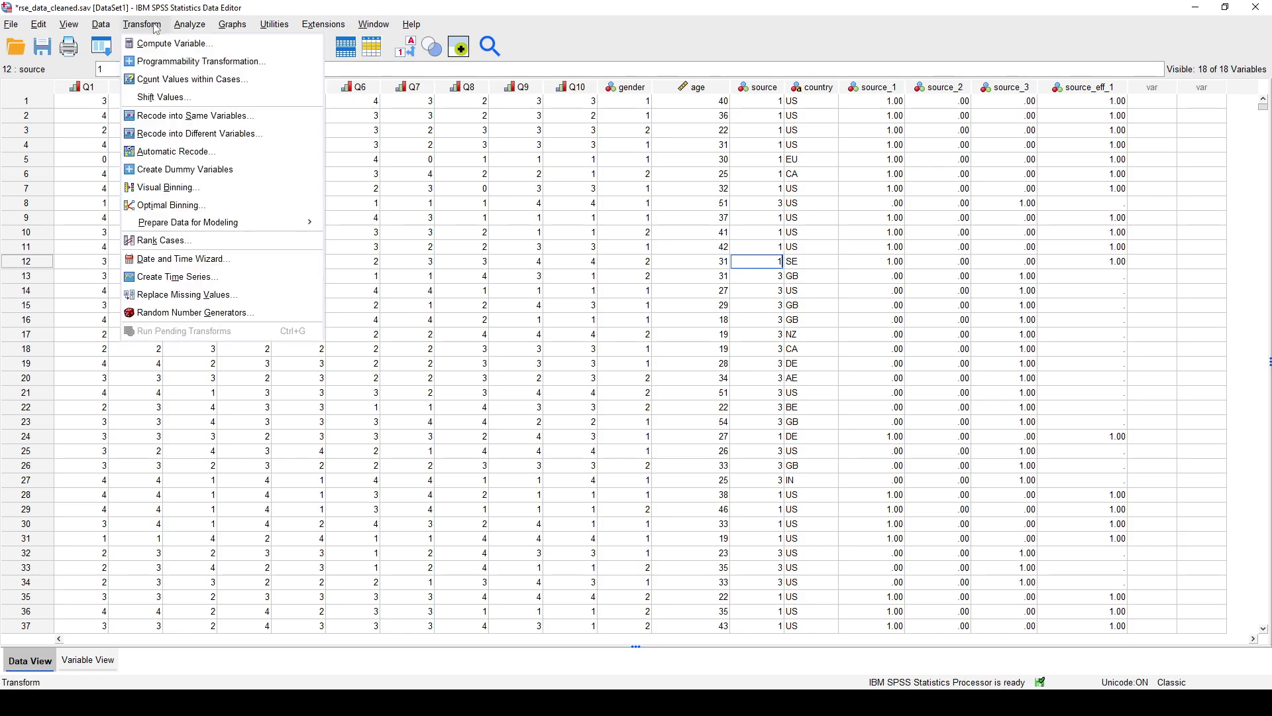
click(163, 43)
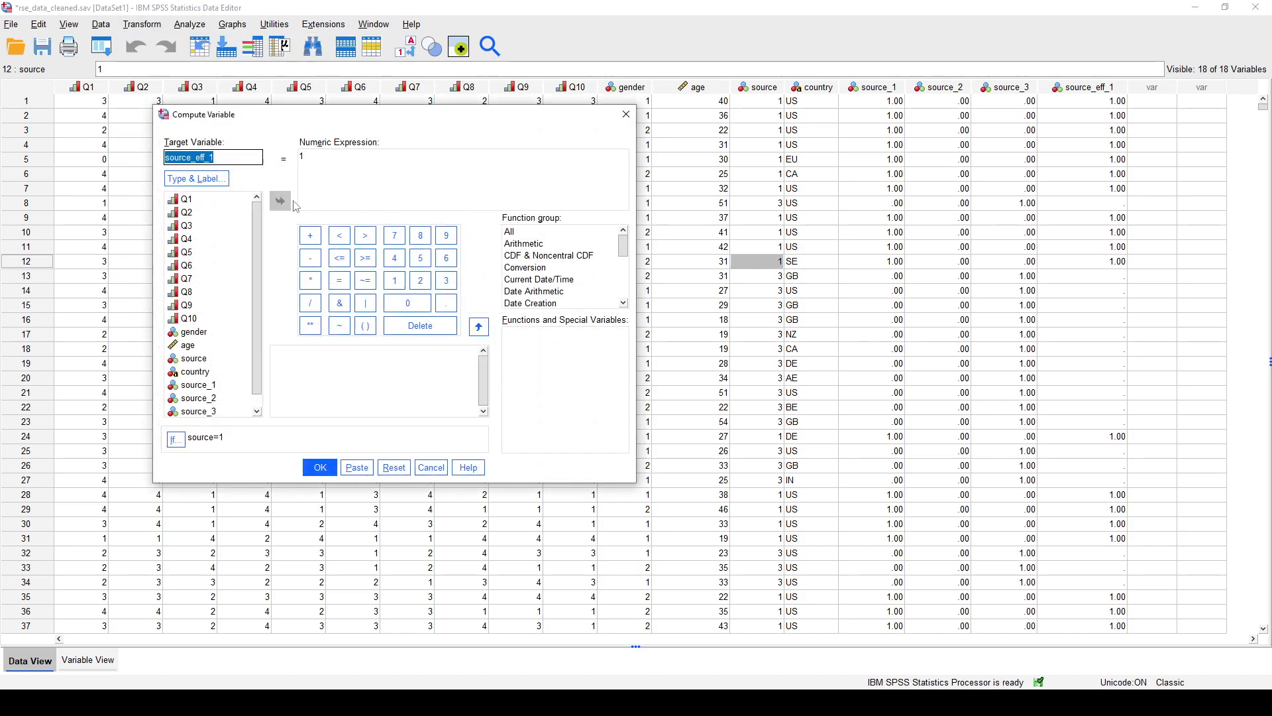
click(235, 163)
drag(219, 158, 165, 157)
click(238, 157)
click(237, 157)
click(176, 439)
click(596, 192)
key(BackSpace)
text(2)
click(534, 522)
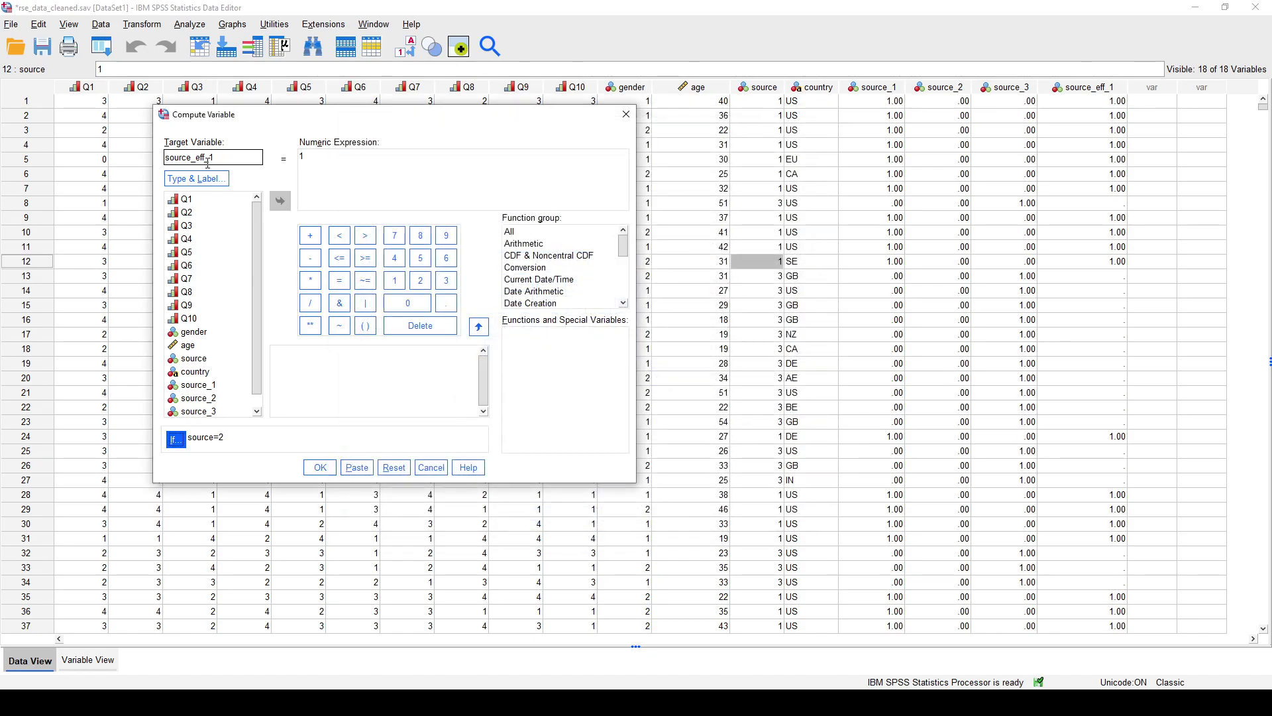
- Set the numeric expression to 0 and run the computation, allowing the existing source_eff_1 variable to be changed
click(435, 162)
key(BackSpace)
text(0)
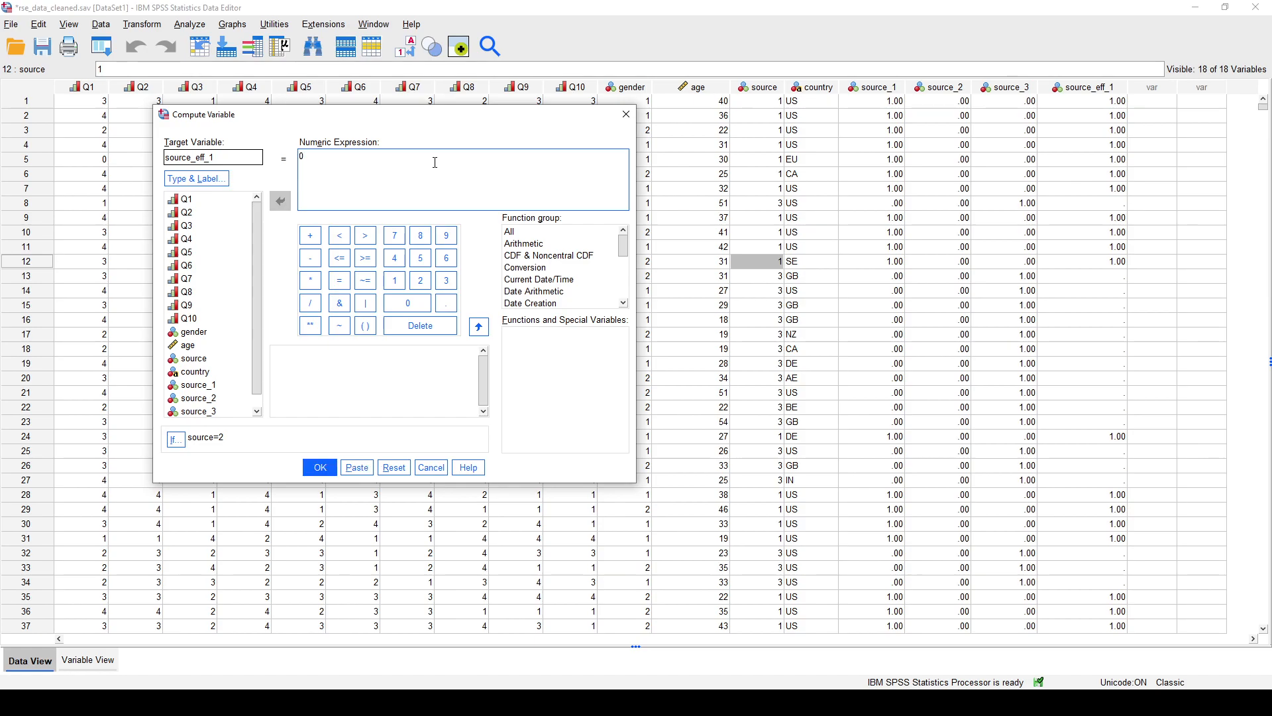
click(320, 467)
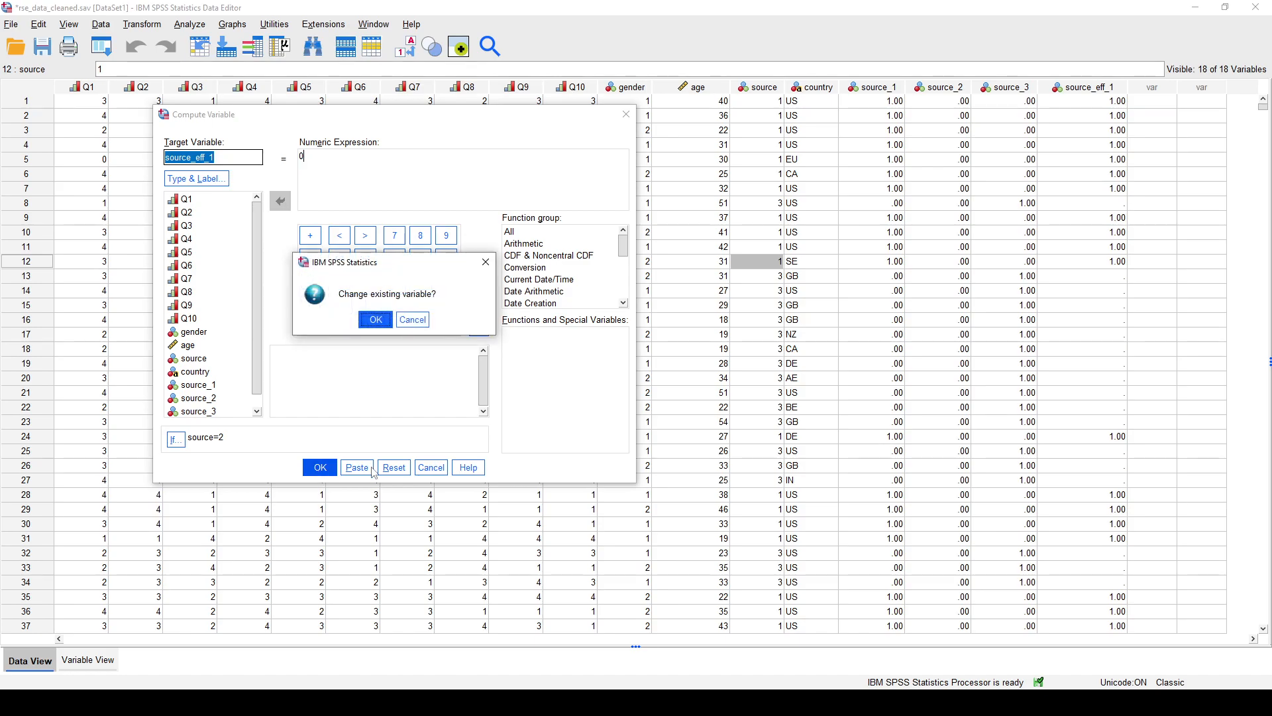
click(375, 317)
click(375, 320)
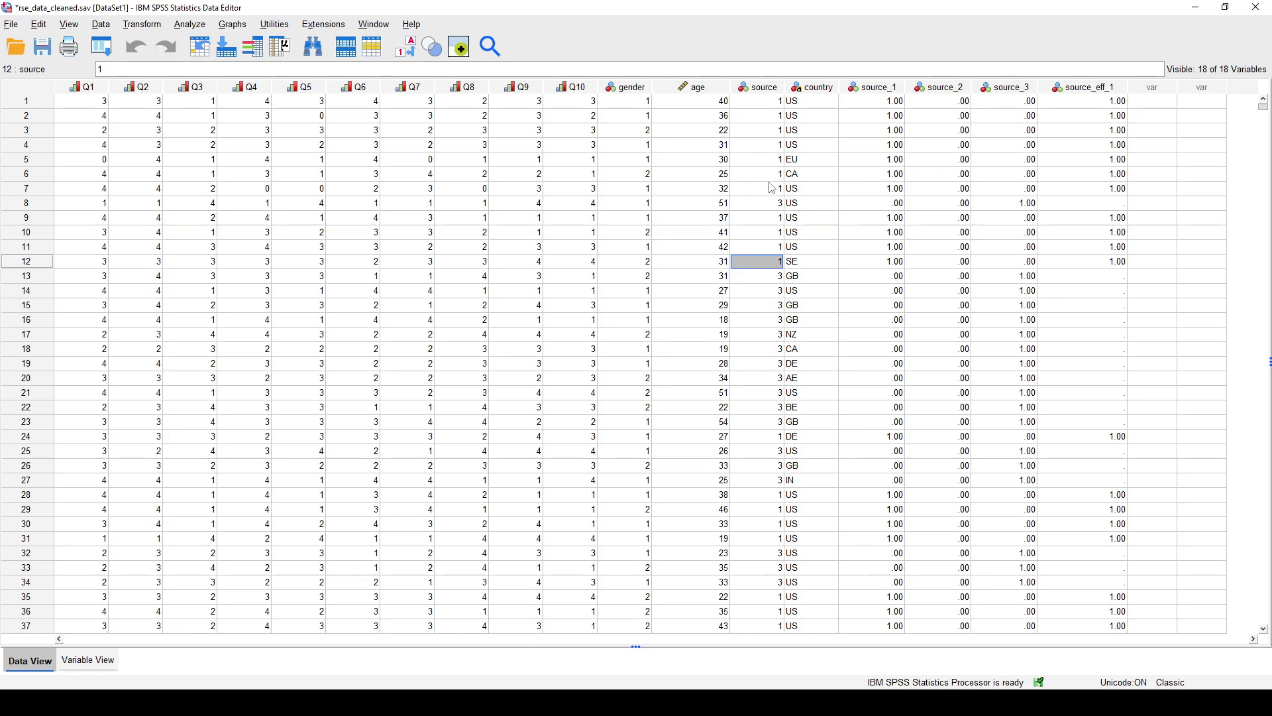
- Reopen the source_eff_1 computation and change its case condition to source=3
click(154, 29)
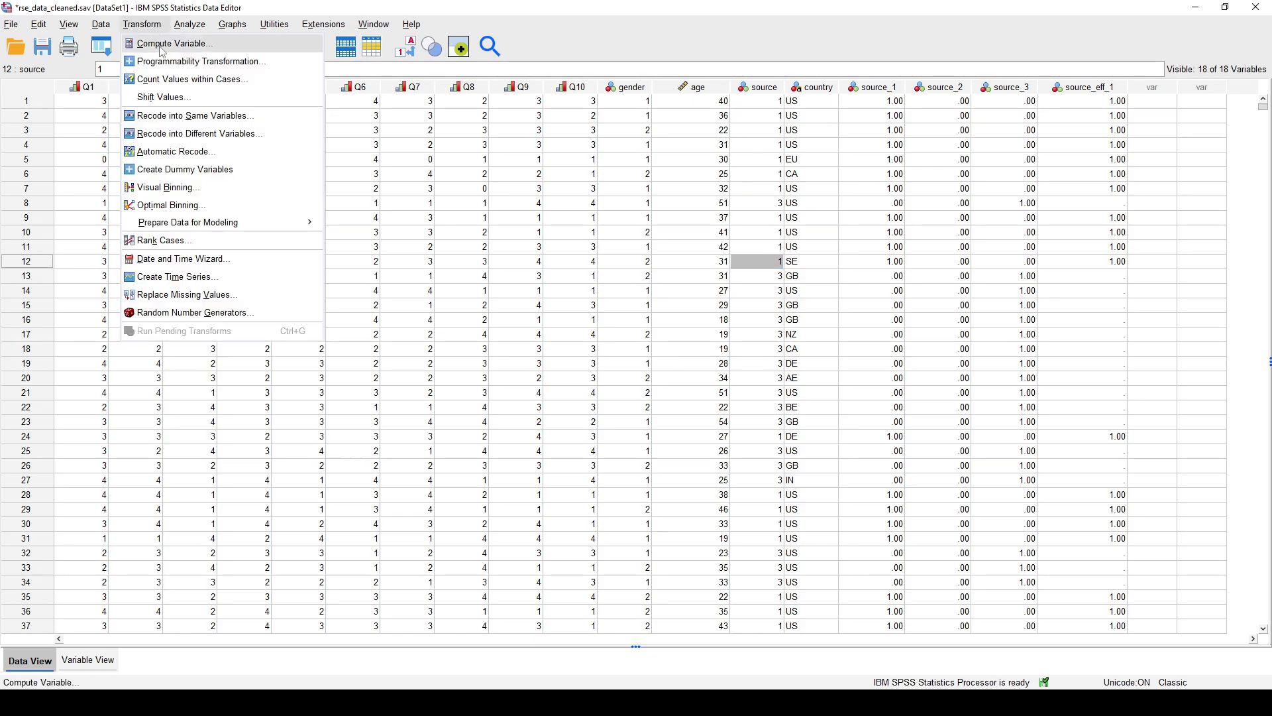
click(166, 46)
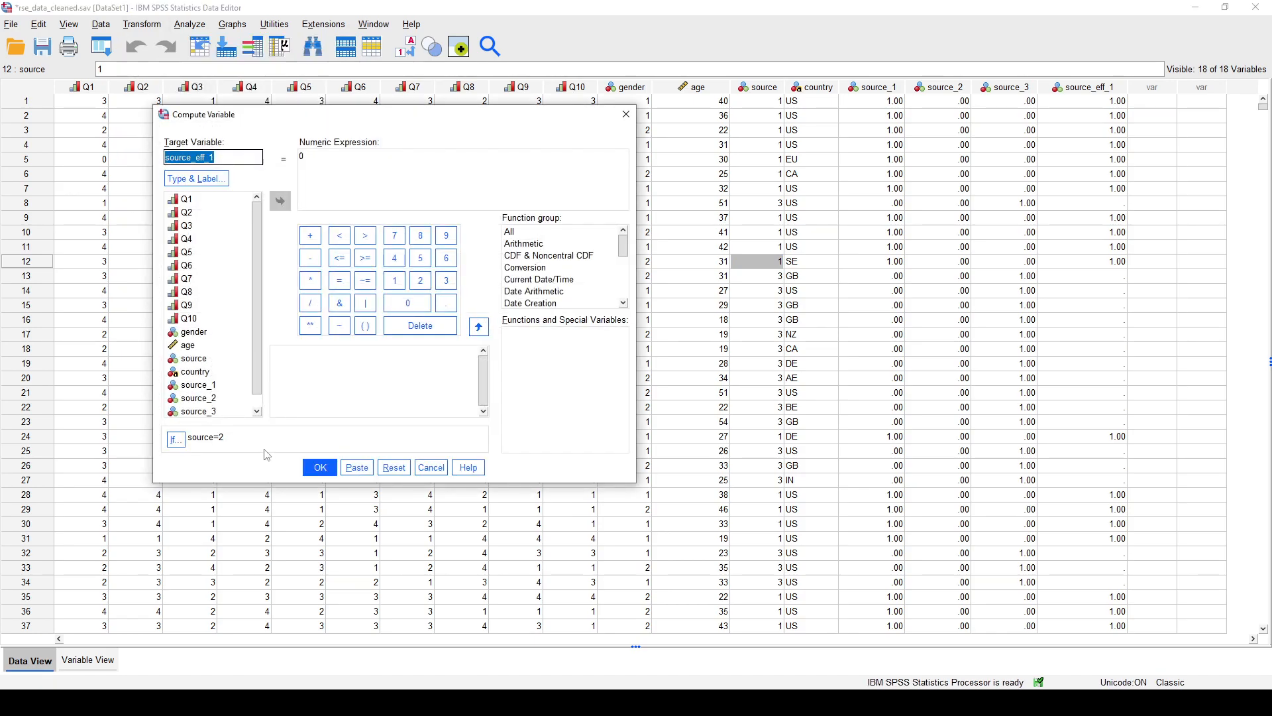
click(175, 439)
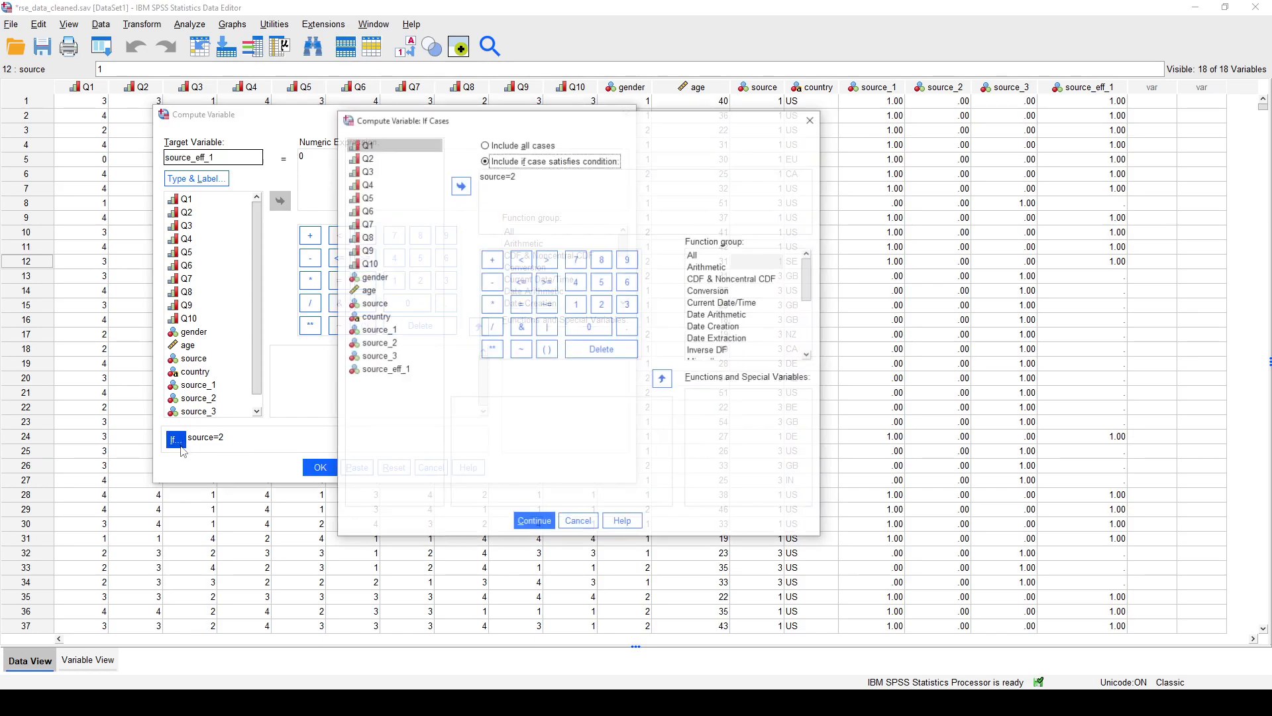
click(546, 182)
key(BackSpace)
text(3)
click(534, 522)
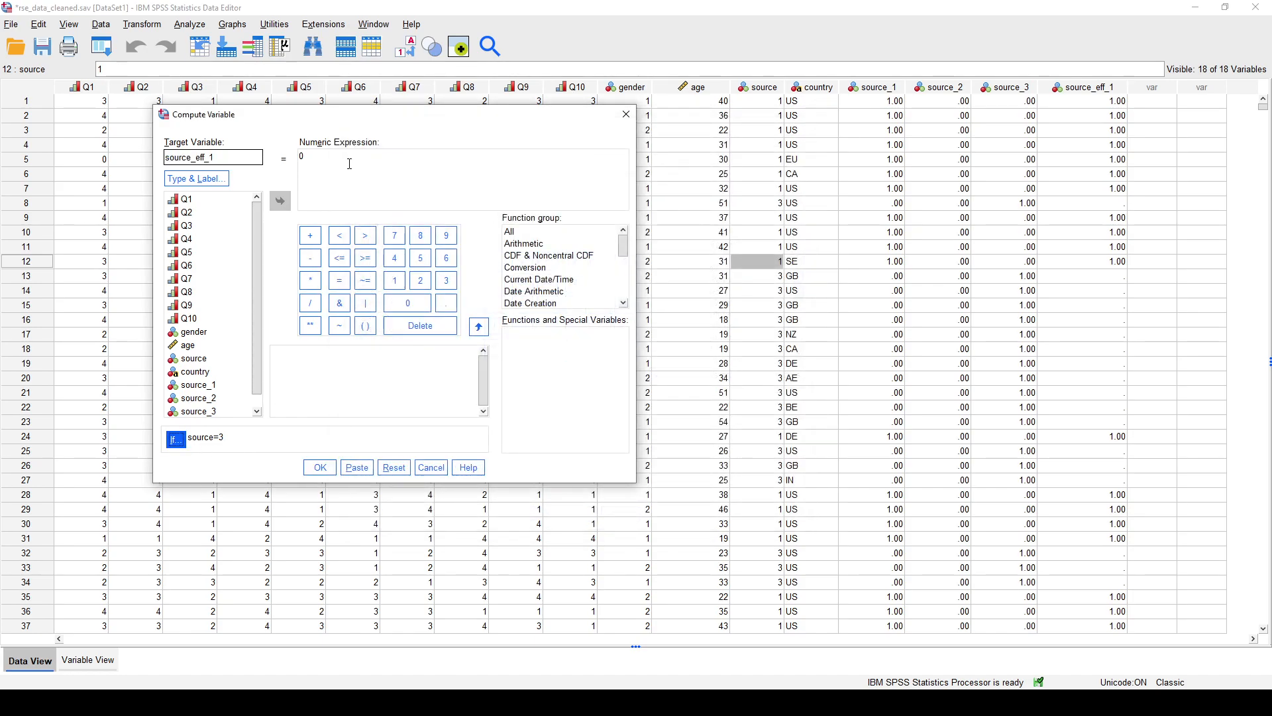
- Set the numeric expression to -1 and apply it to the existing source_eff_1 variable
click(350, 163)
key(BackSpace)
text(-1)
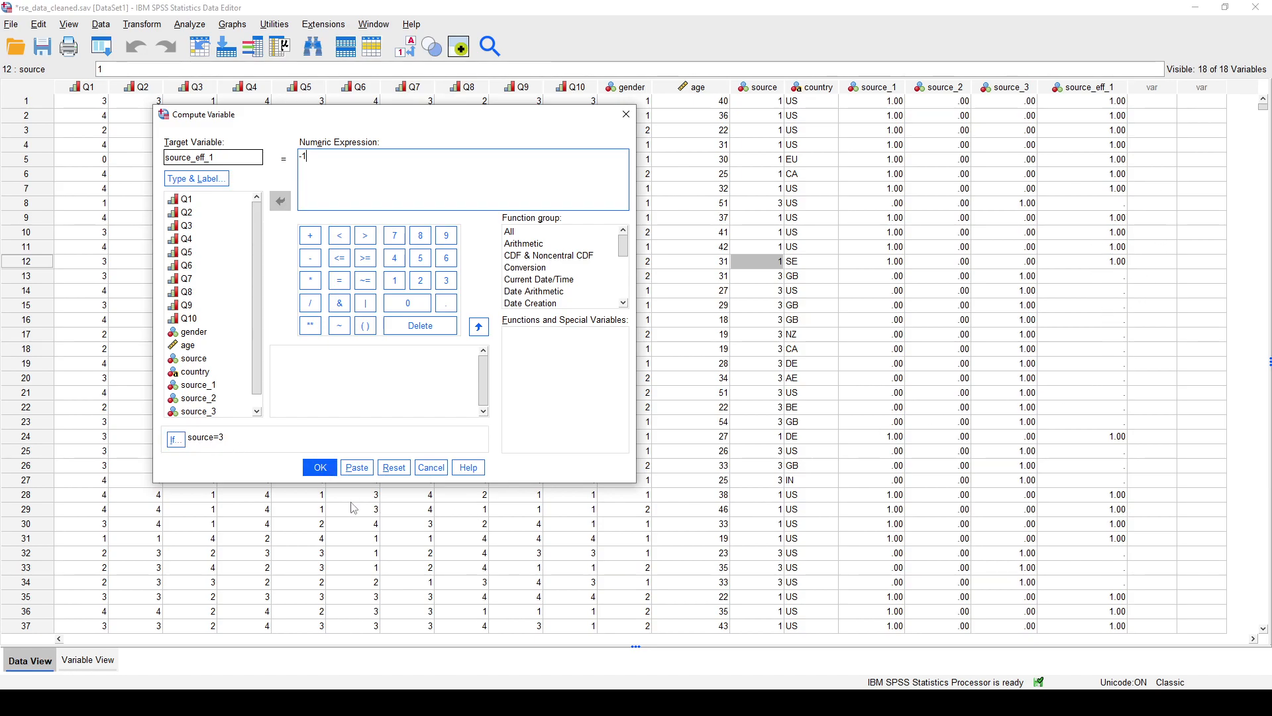
click(318, 468)
click(369, 320)
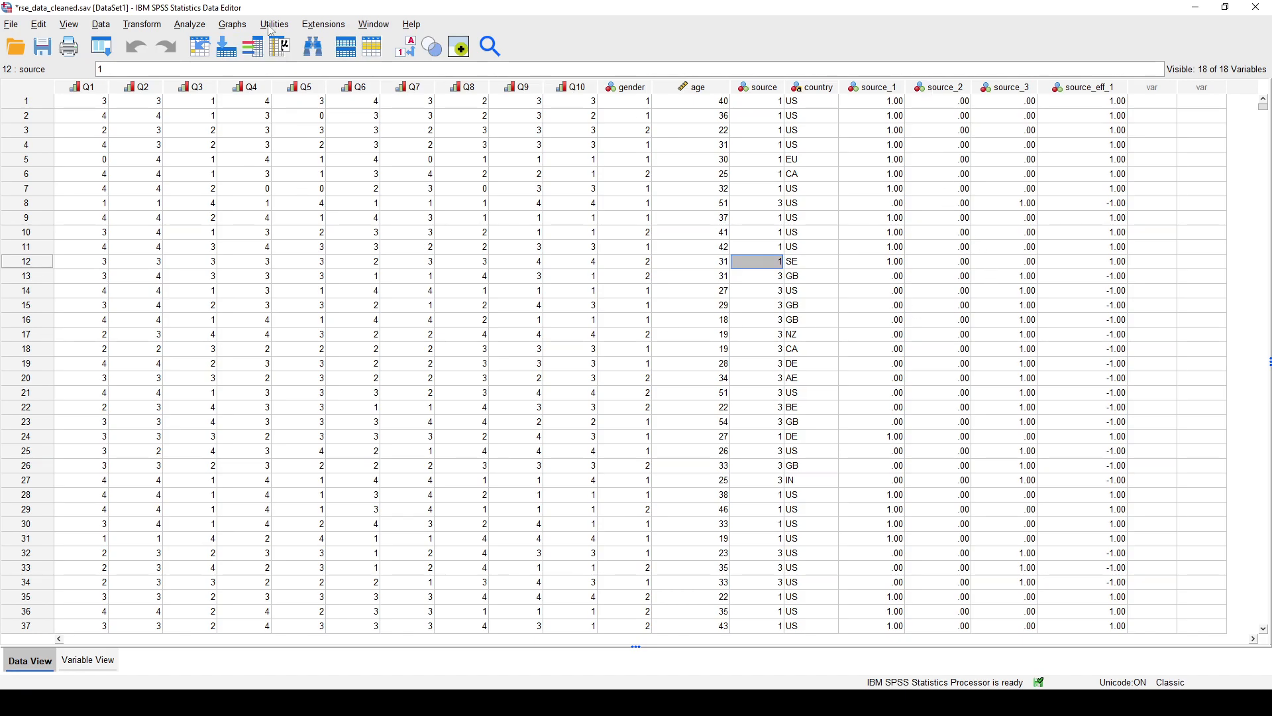
- Start computing a second effect-coded variable with the target name source_eff_2 and the numeric expression 1
click(141, 25)
click(153, 44)
click(231, 156)
key(BackSpace)
text(2)
click(318, 159)
key(BackSpace)
key(BackSpace)
text(1)
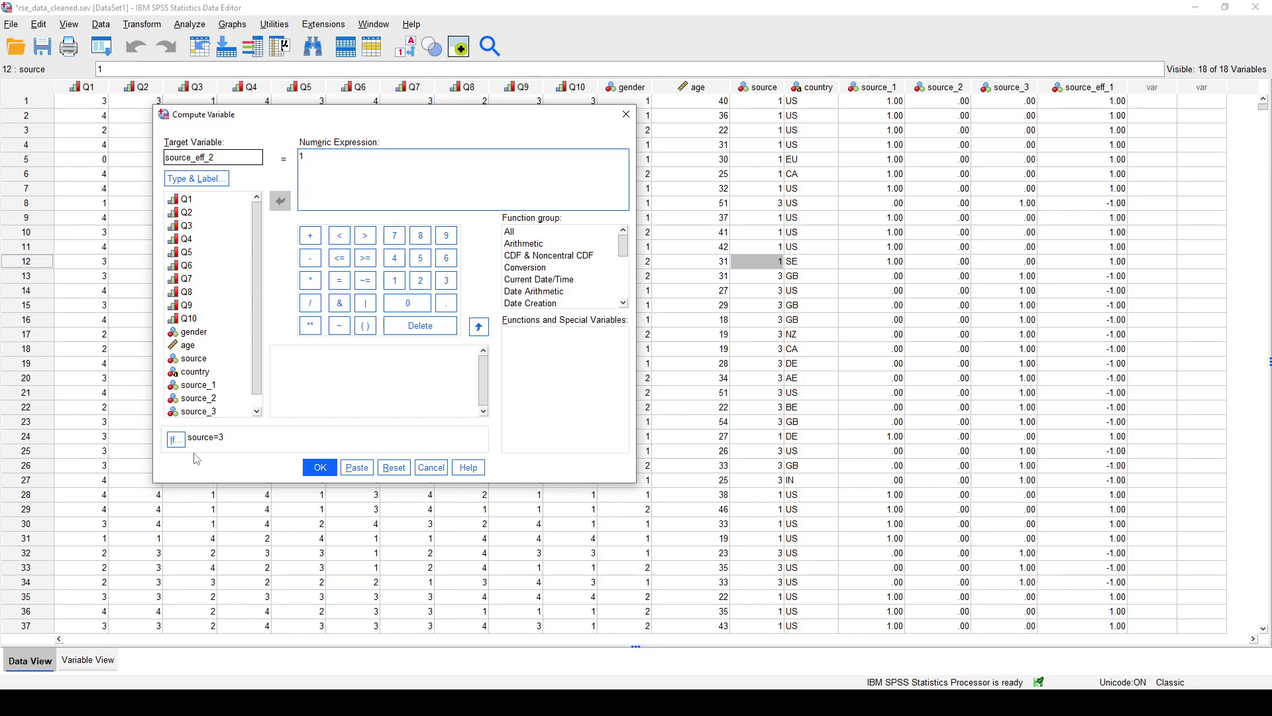
- Limit the source_eff_2 computation to cases where source=2 and run it
click(176, 439)
click(548, 176)
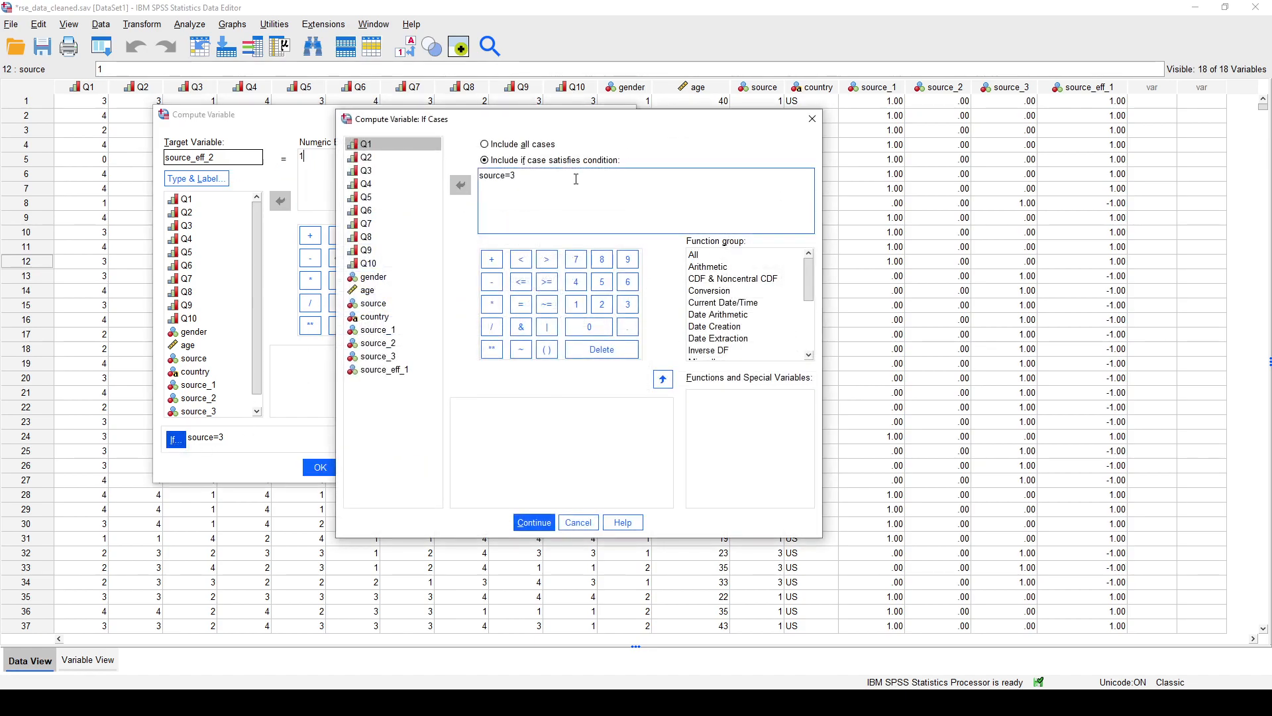
click(534, 523)
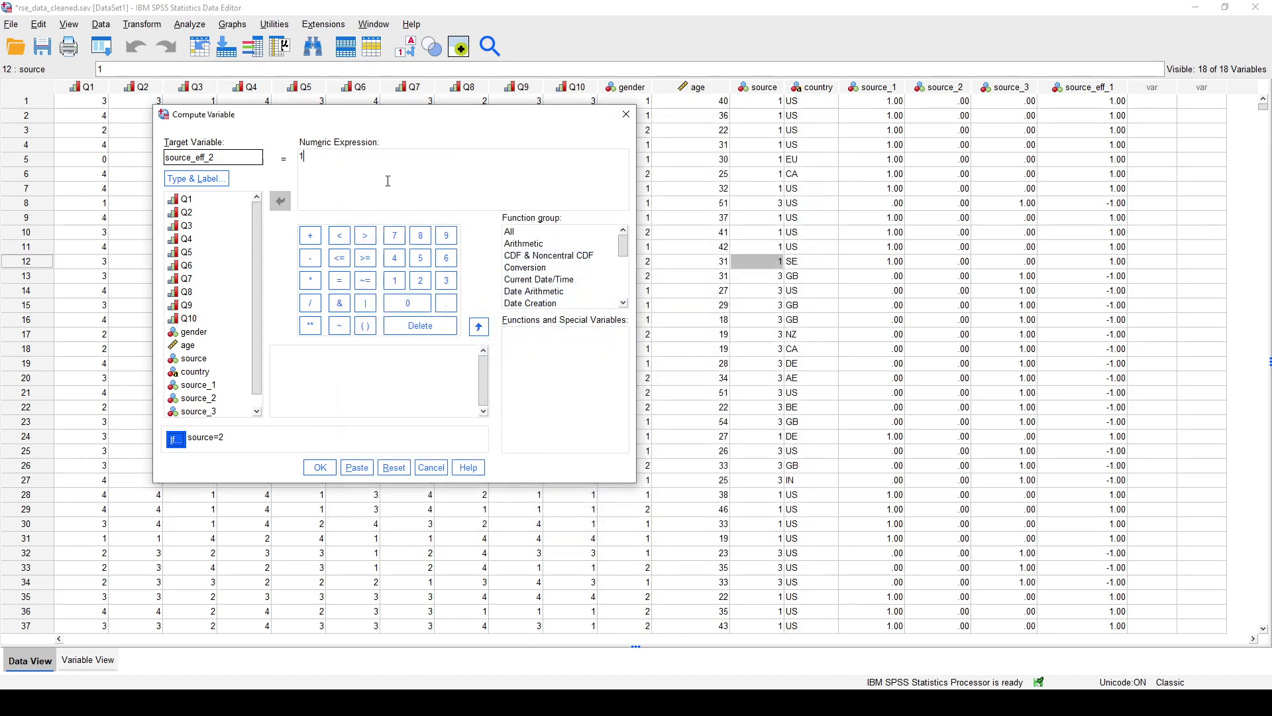
click(319, 467)
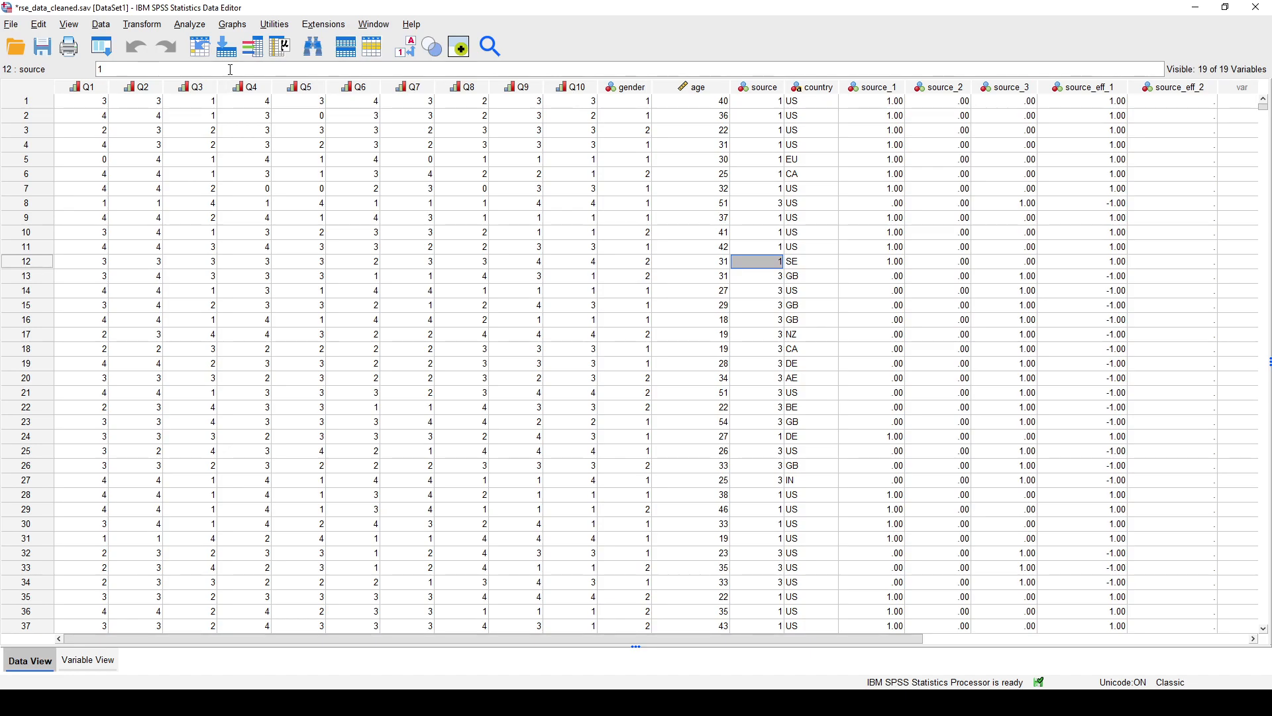
- Start another computation for source_eff_2 with the numeric expression 0
click(143, 25)
click(156, 44)
click(238, 158)
click(317, 172)
key(BackSpace)
text(0)
- Restrict the computation to cases where source=1 and apply it to the existing source_eff_2 variable
click(176, 444)
click(528, 177)
key(BackSpace)
text(1)
click(534, 522)
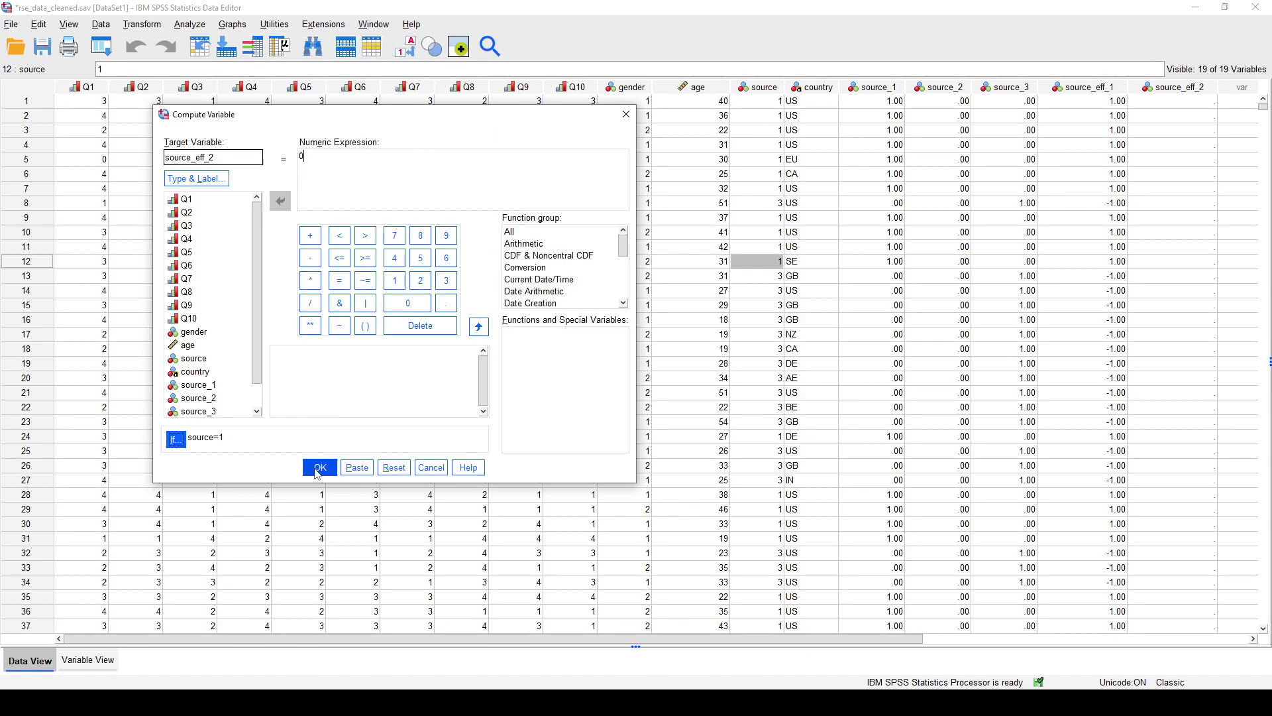
click(317, 467)
click(375, 319)
- Reopen the source_eff_2 computation and set its numeric expression to -1
click(142, 24)
click(174, 43)
click(324, 158)
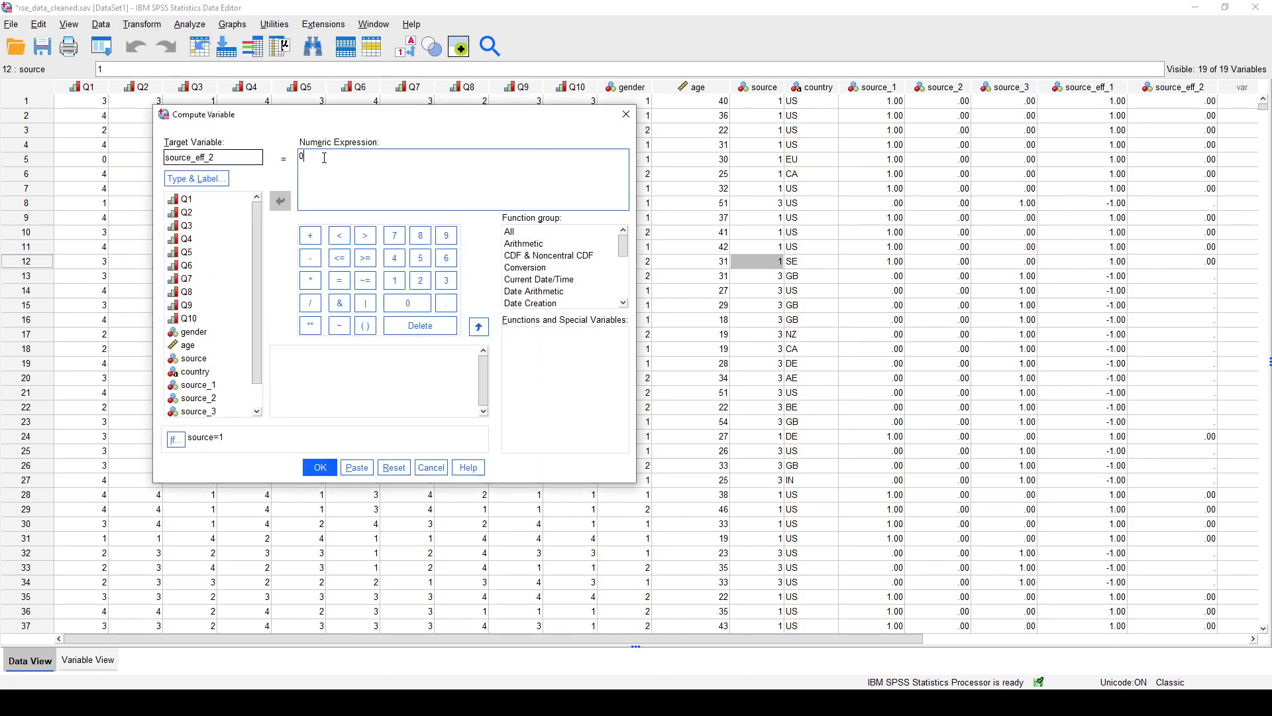
key(BackSpace)
text(-1)
- Change the case condition to source=3 and update the existing source_eff_2 variable
click(176, 440)
key(BackSpace)
text(3)
click(534, 522)
click(322, 469)
click(373, 320)
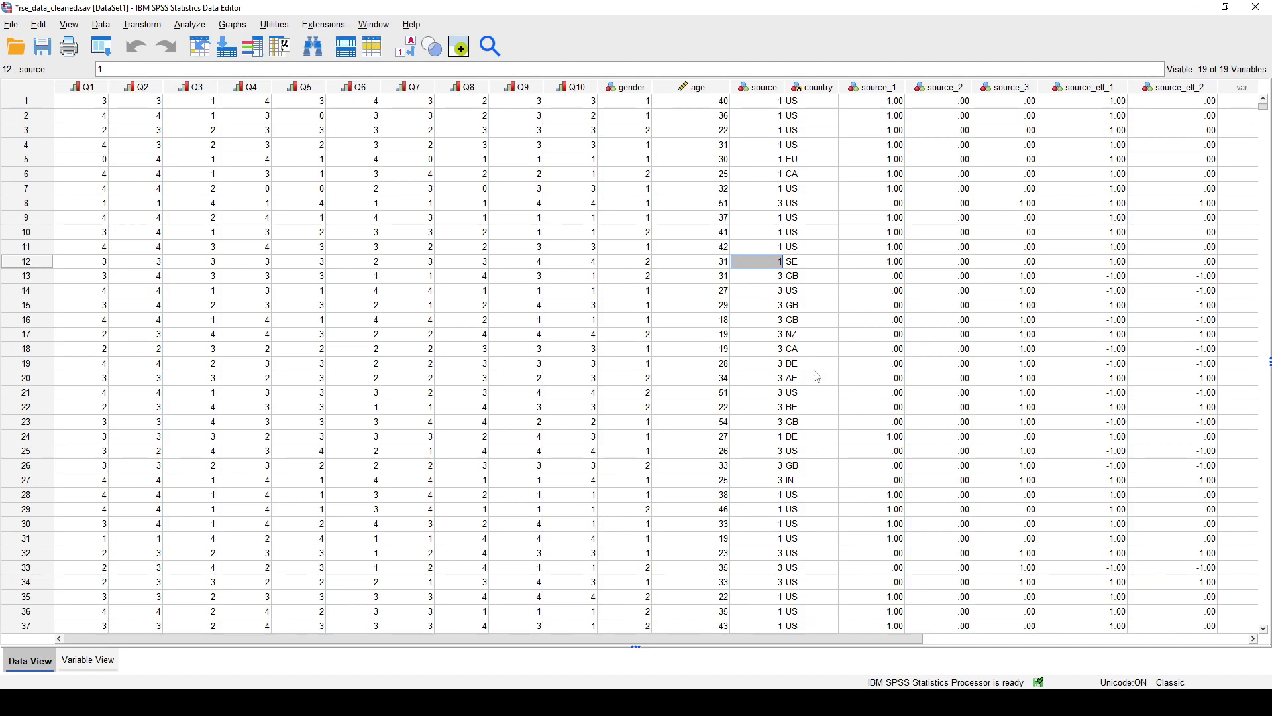
- Examine the source_eff_1 effect codes and the age values of the first few cases
click(1086, 87)
click(1091, 159)
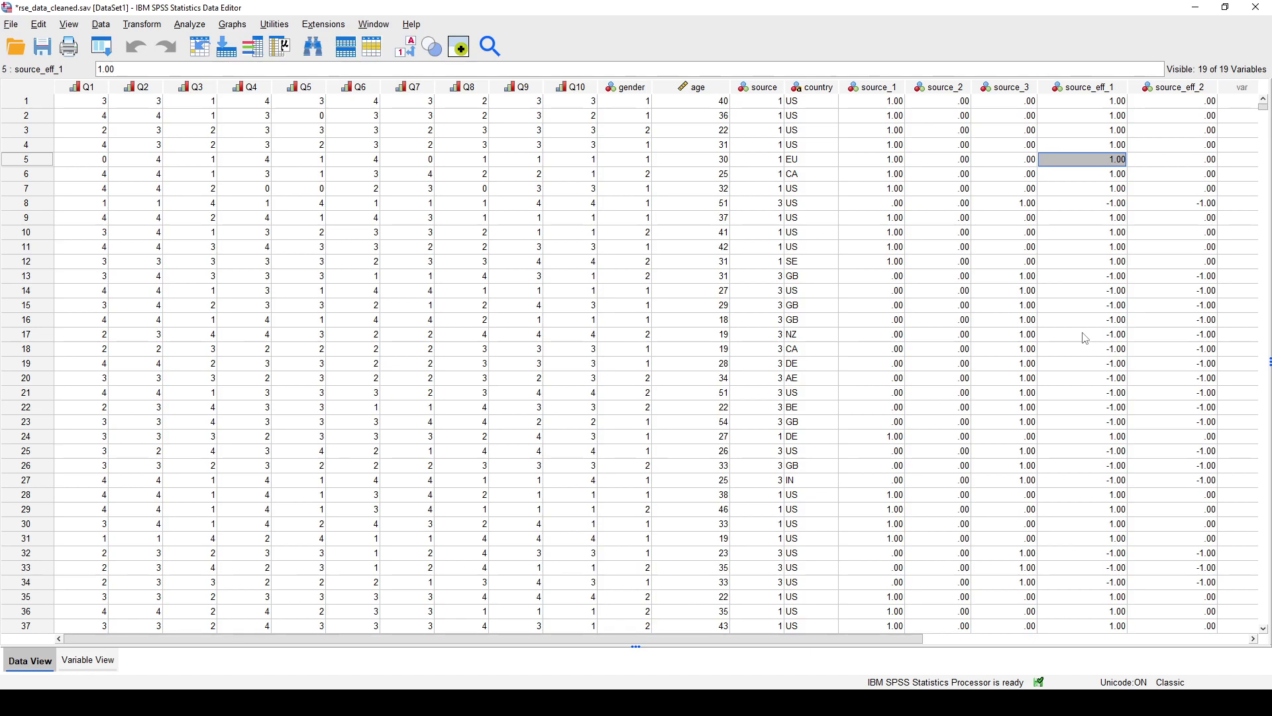
click(671, 88)
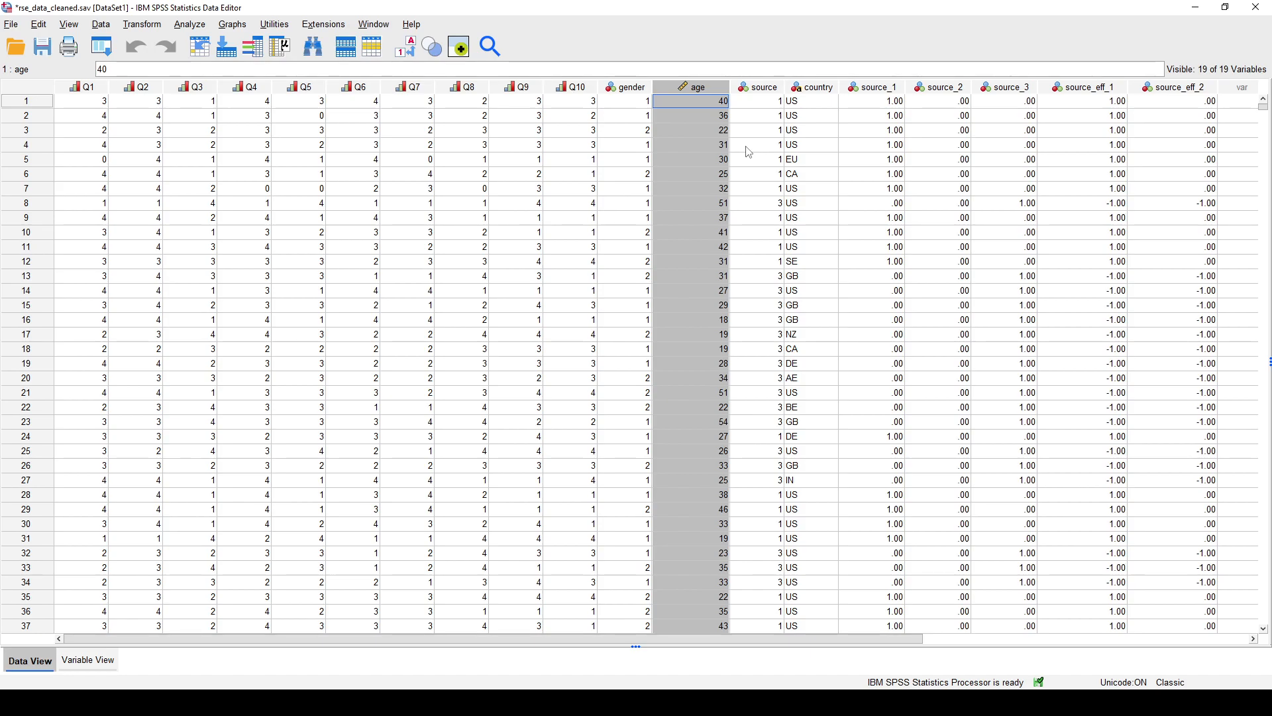
click(715, 112)
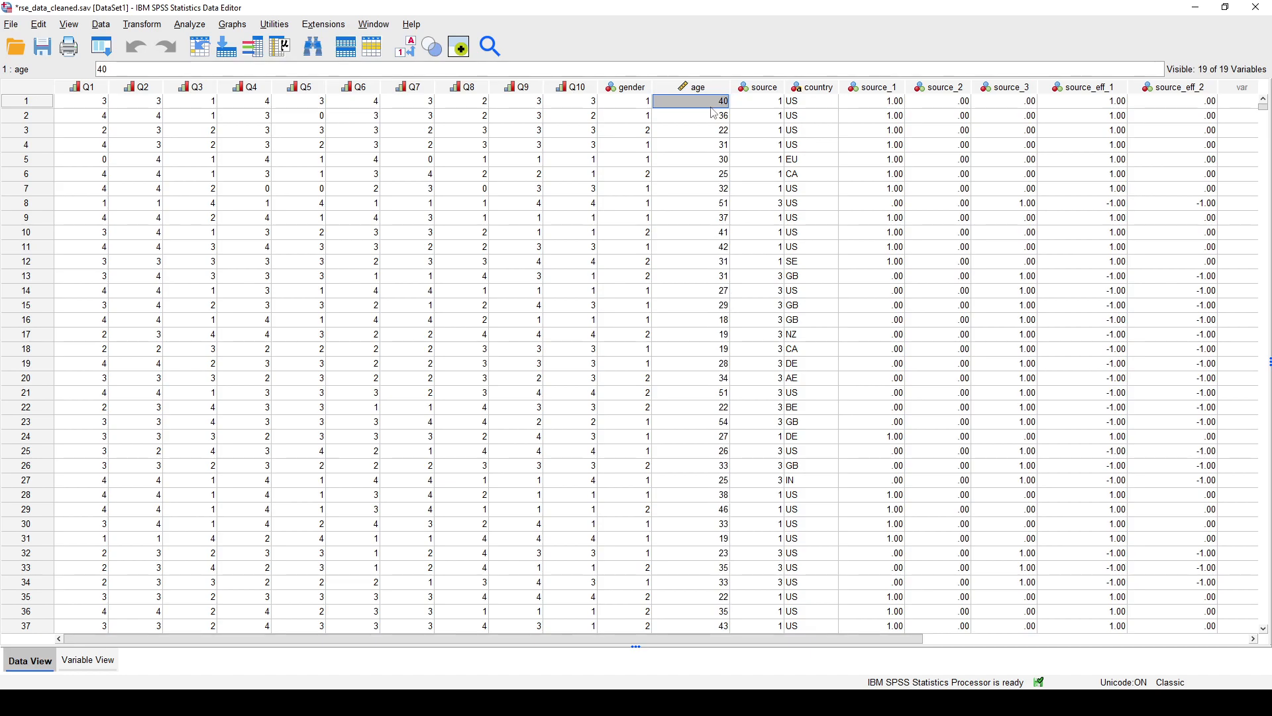
click(722, 175)
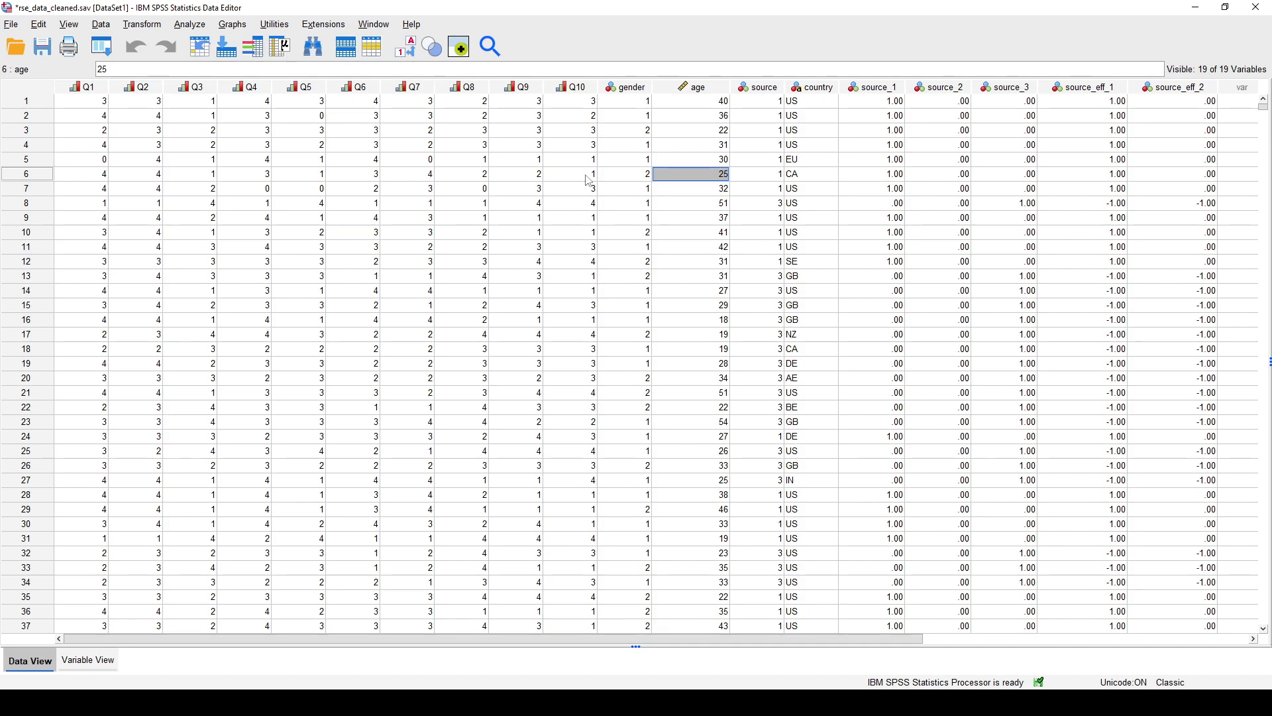
- Start recoding into a different variable, list the variables by name, and choose age as the input variable
click(146, 29)
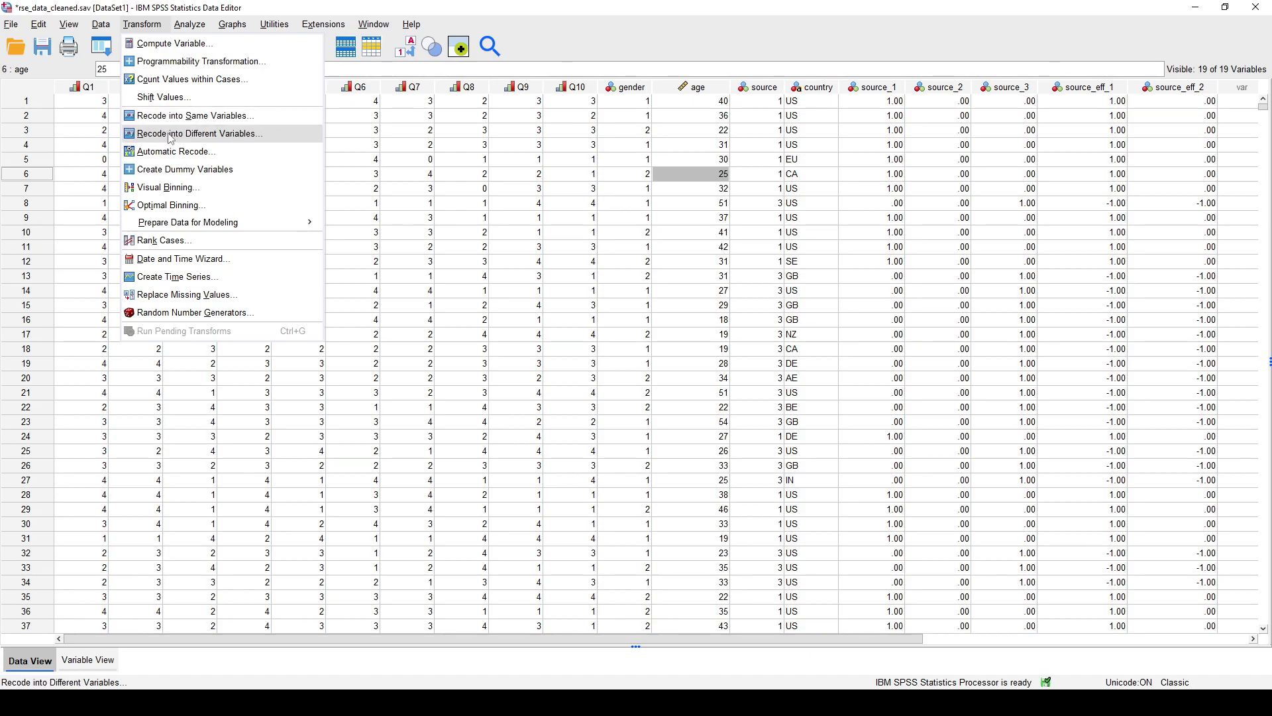
click(171, 136)
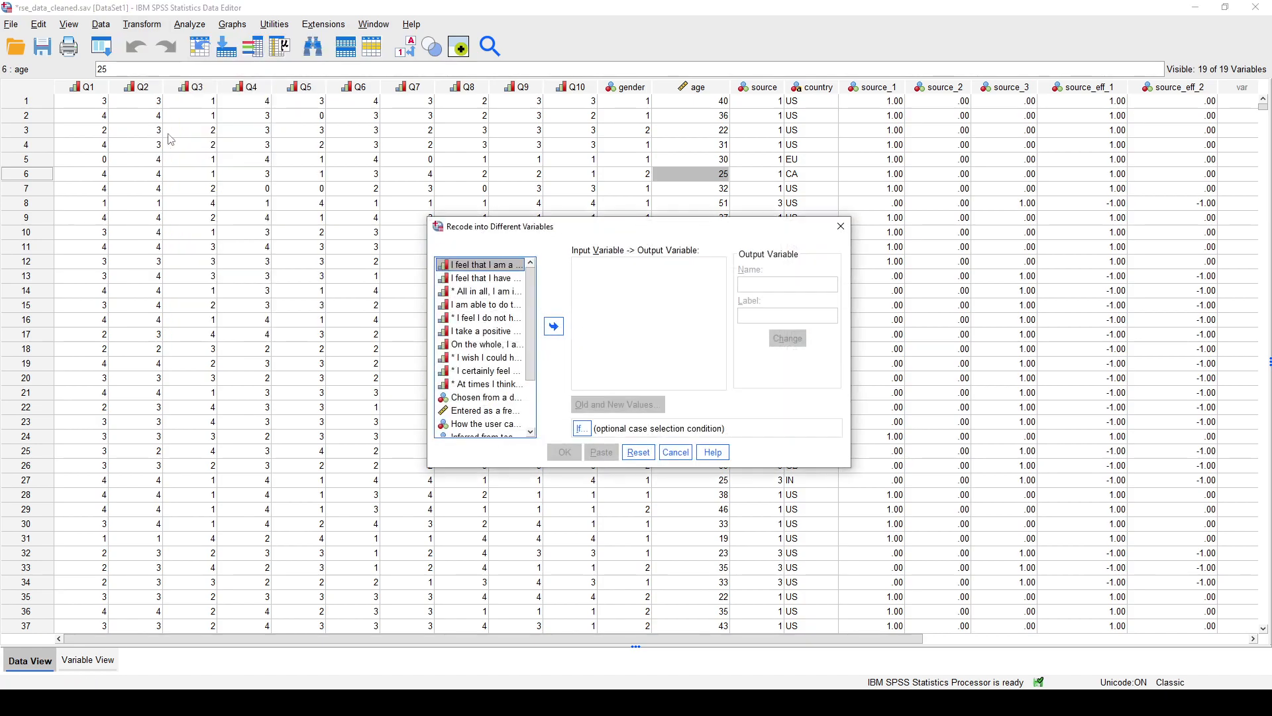
right_click(451, 270)
click(502, 289)
drag(502, 226, 421, 174)
scroll(419, 289, down, 2)
click(420, 288)
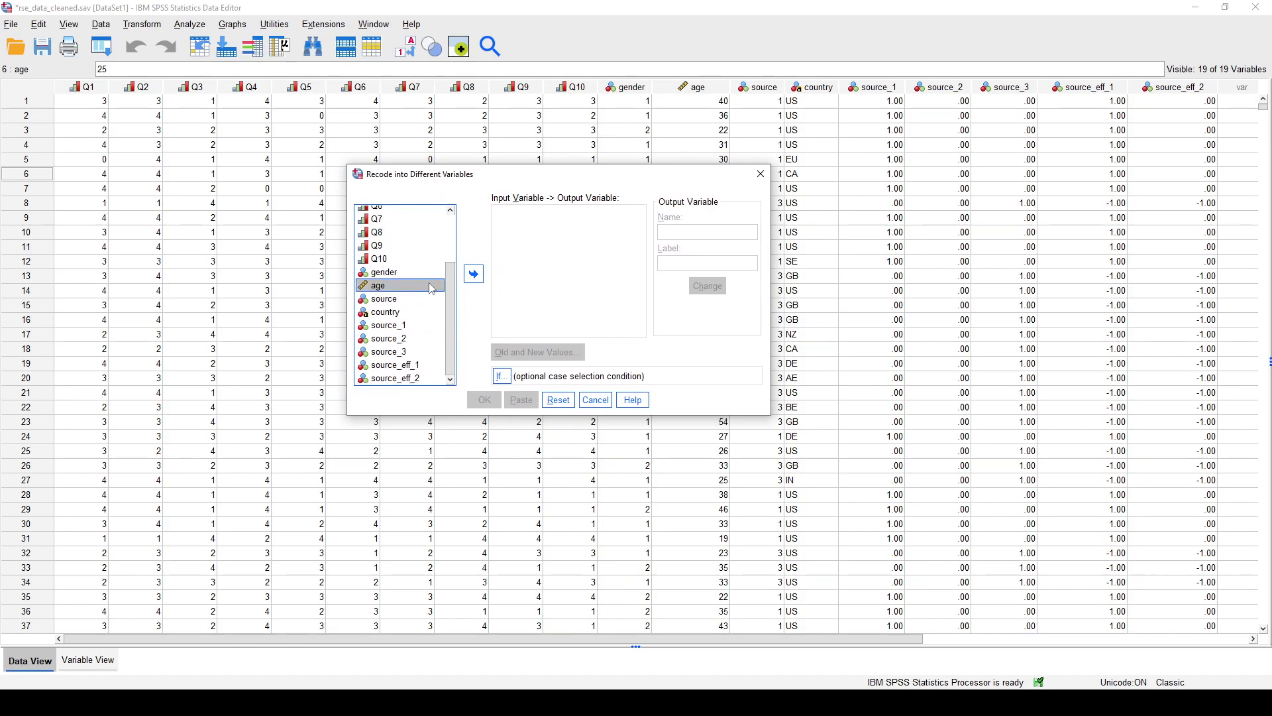
click(474, 273)
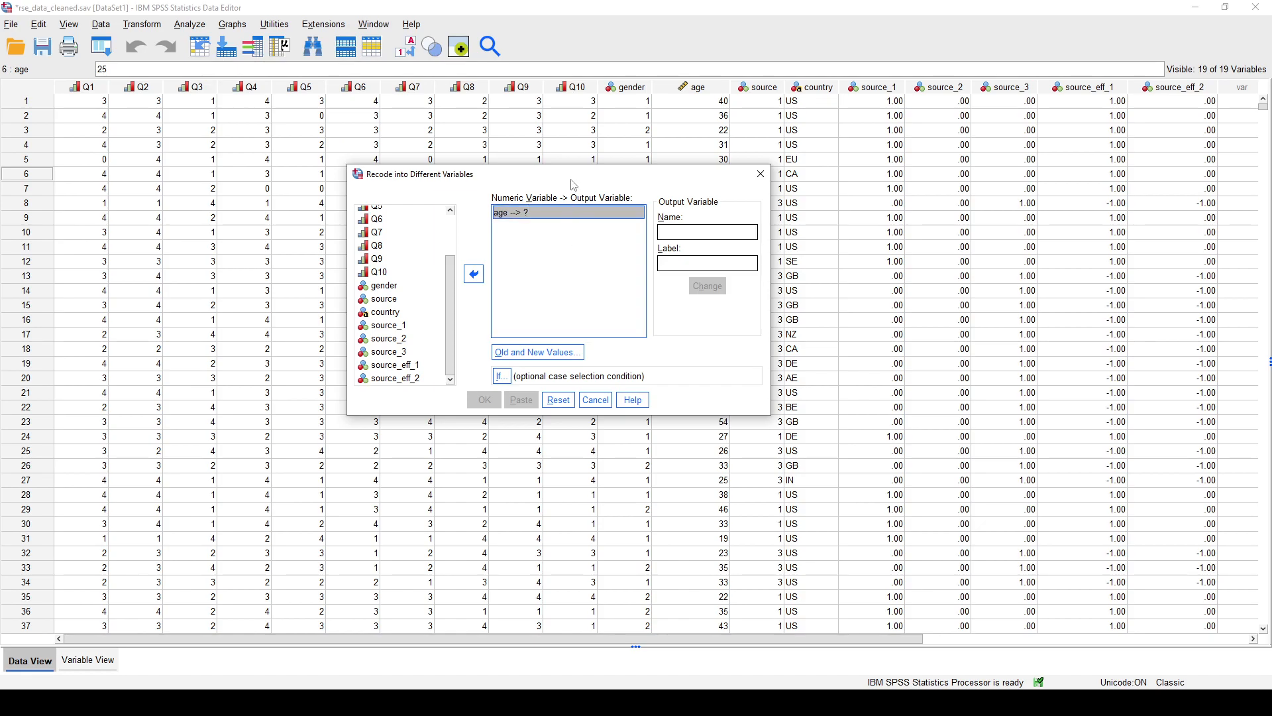
- Name the output variable for age cat_age, label it "Categorized age (for comparison with pre-published data)", and apply the change
drag(571, 174, 559, 276)
click(706, 334)
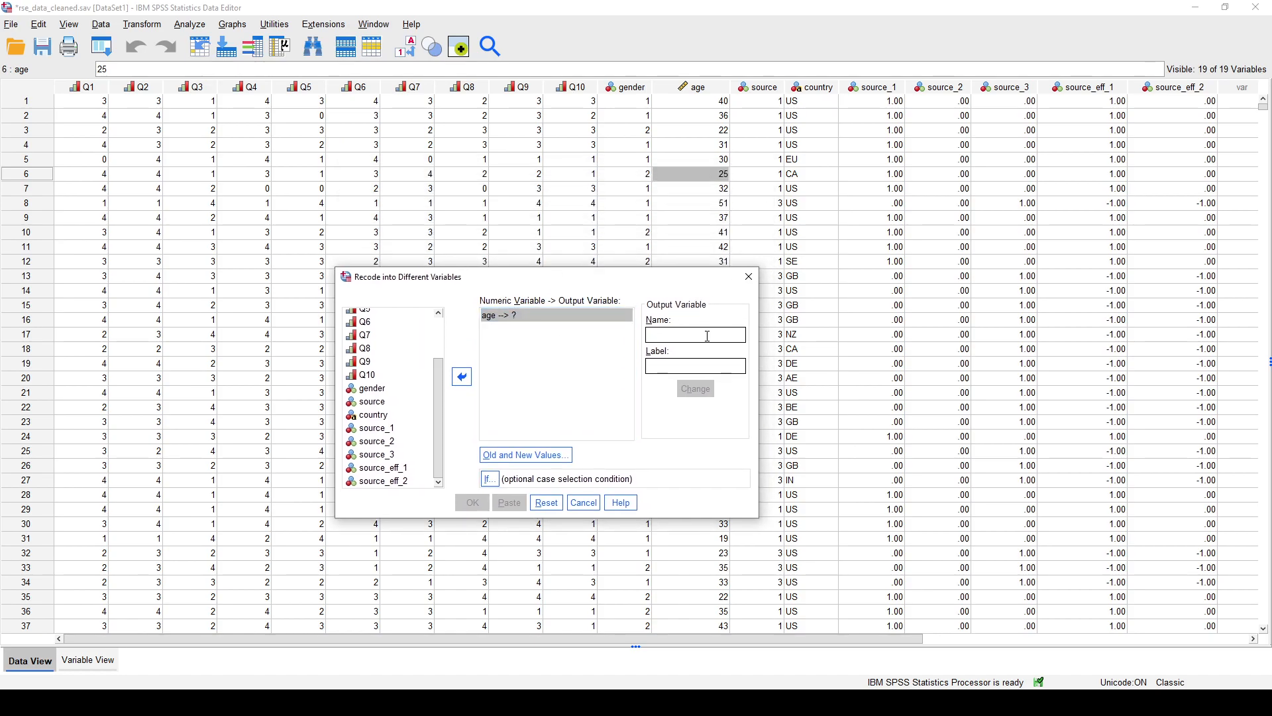
text(cat_age)
text(Categori)
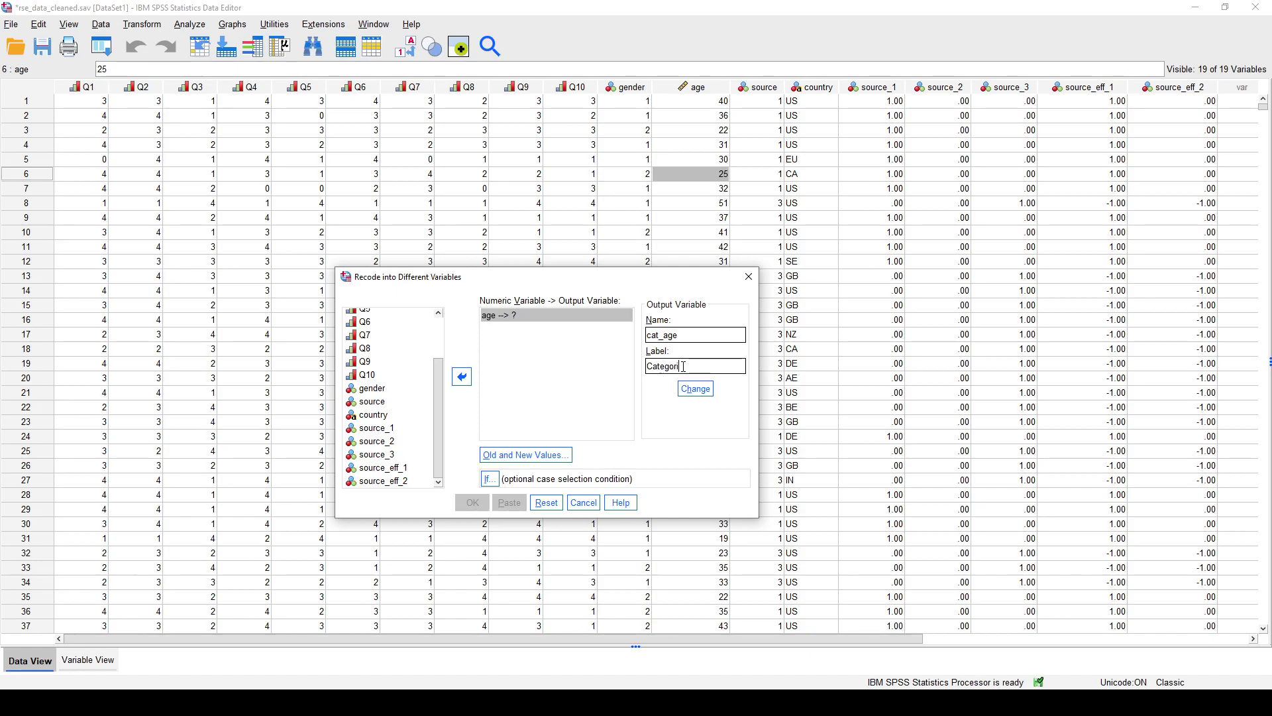
text(zed age (for co)
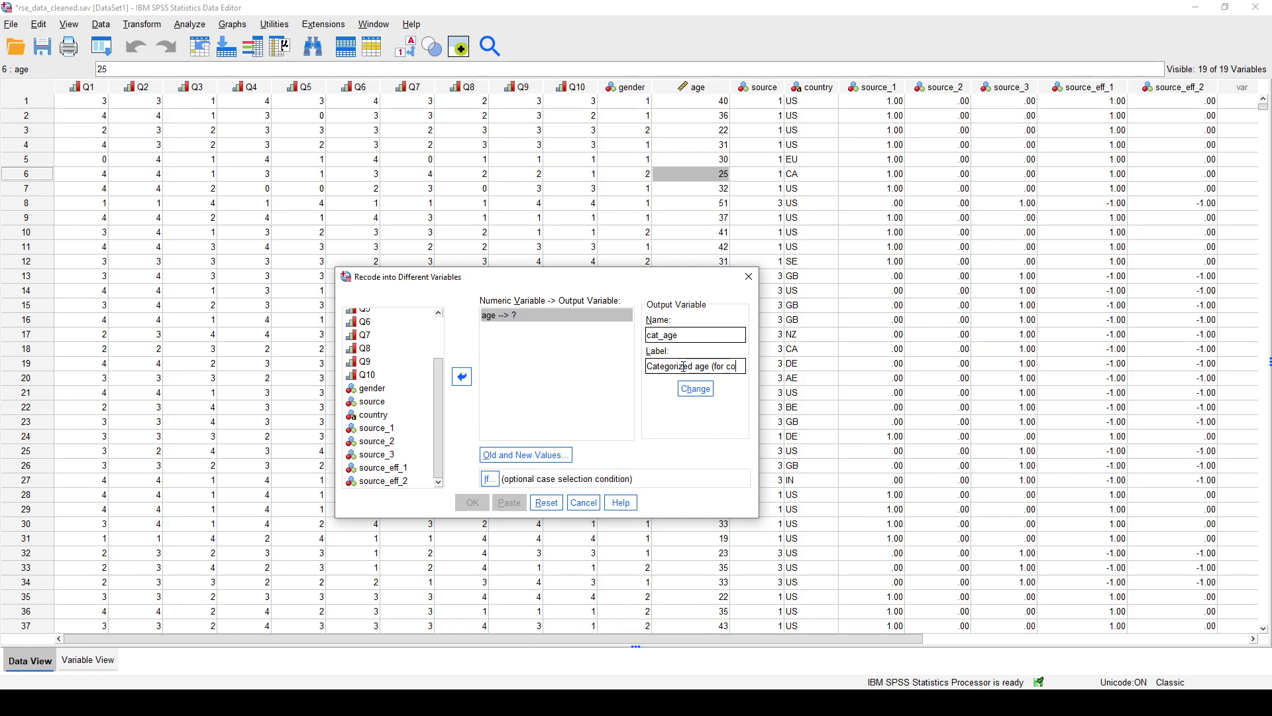
text(mparison with pre-published data))
click(696, 391)
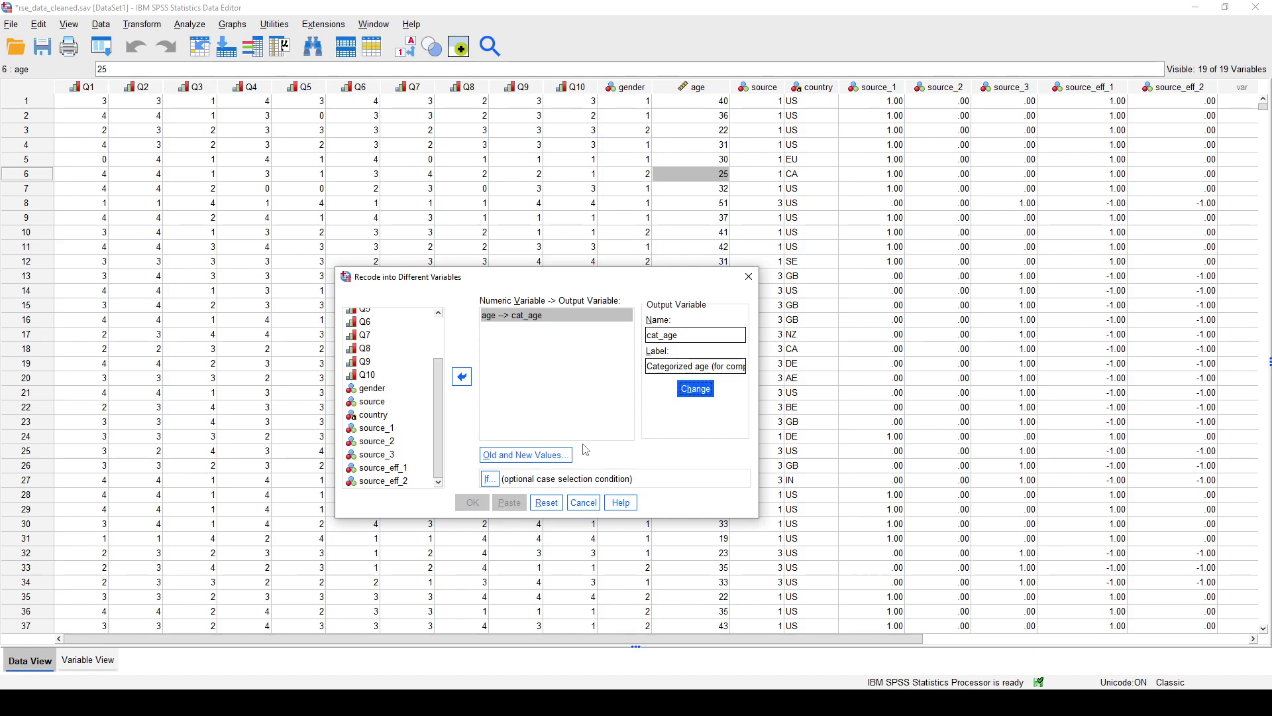
- Define the first old-to-new value rule, recoding ages from the lowest through 20 as 1
click(527, 455)
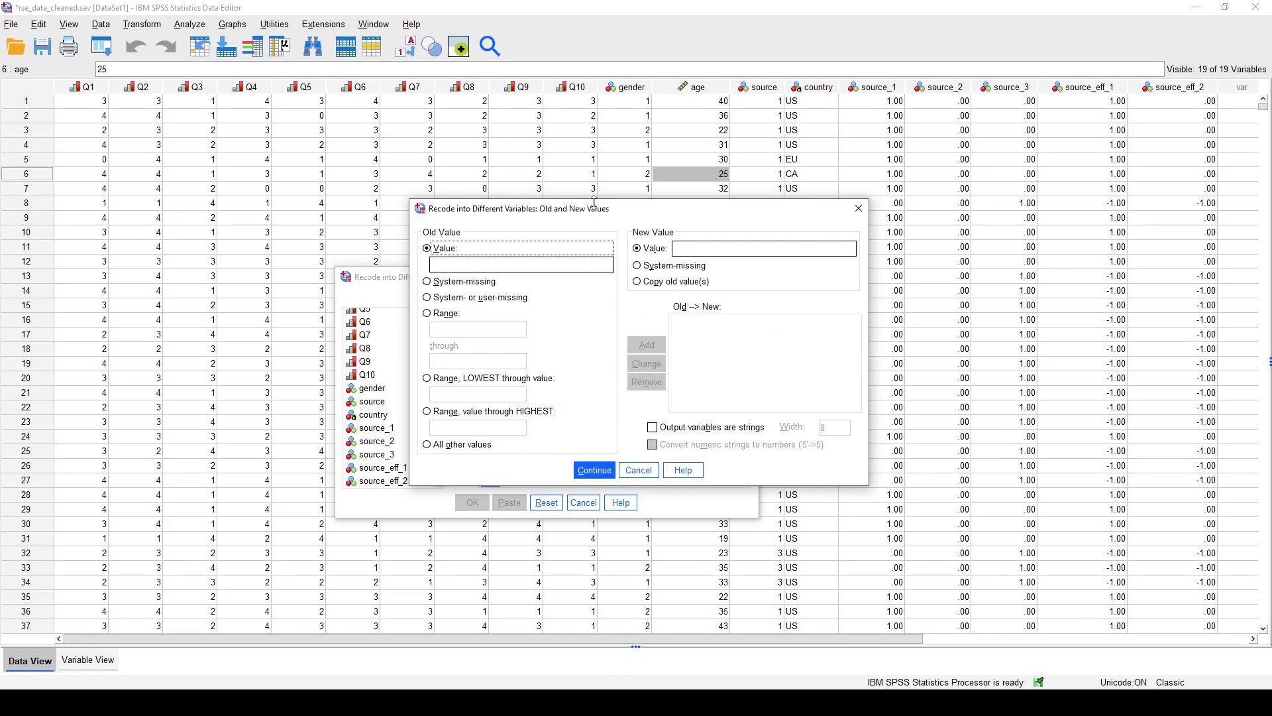
drag(597, 212, 522, 193)
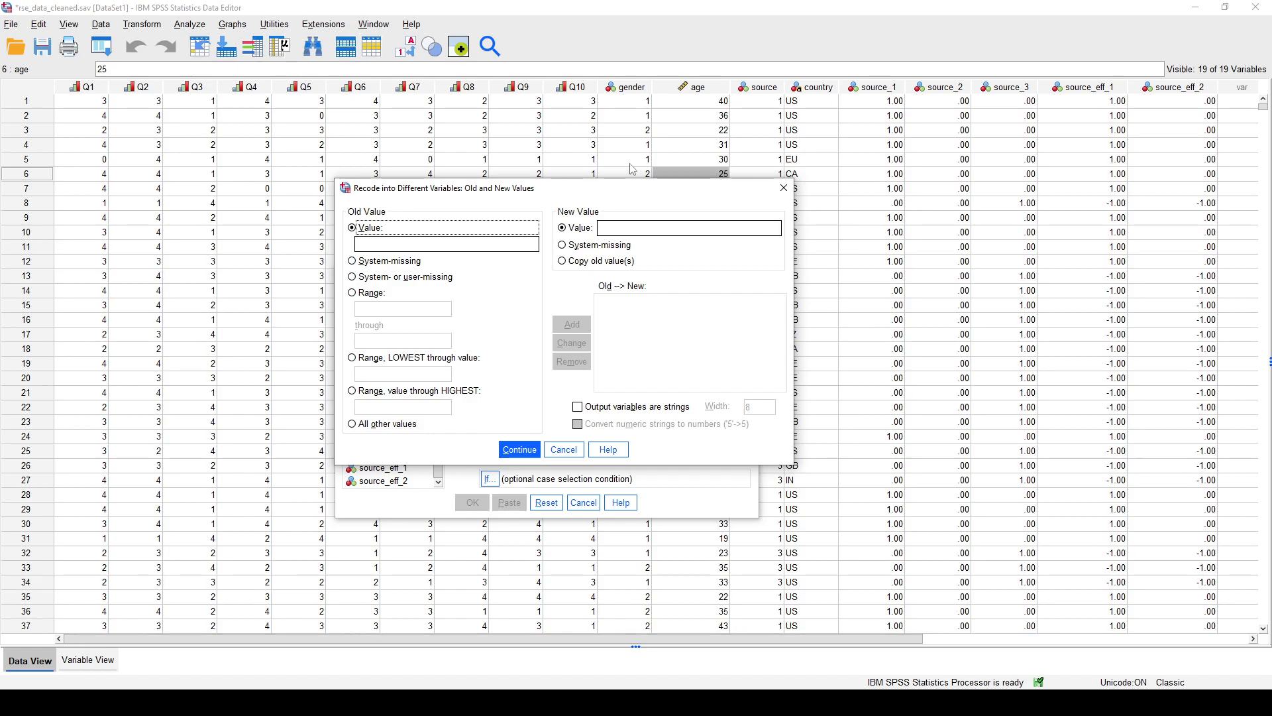
click(456, 360)
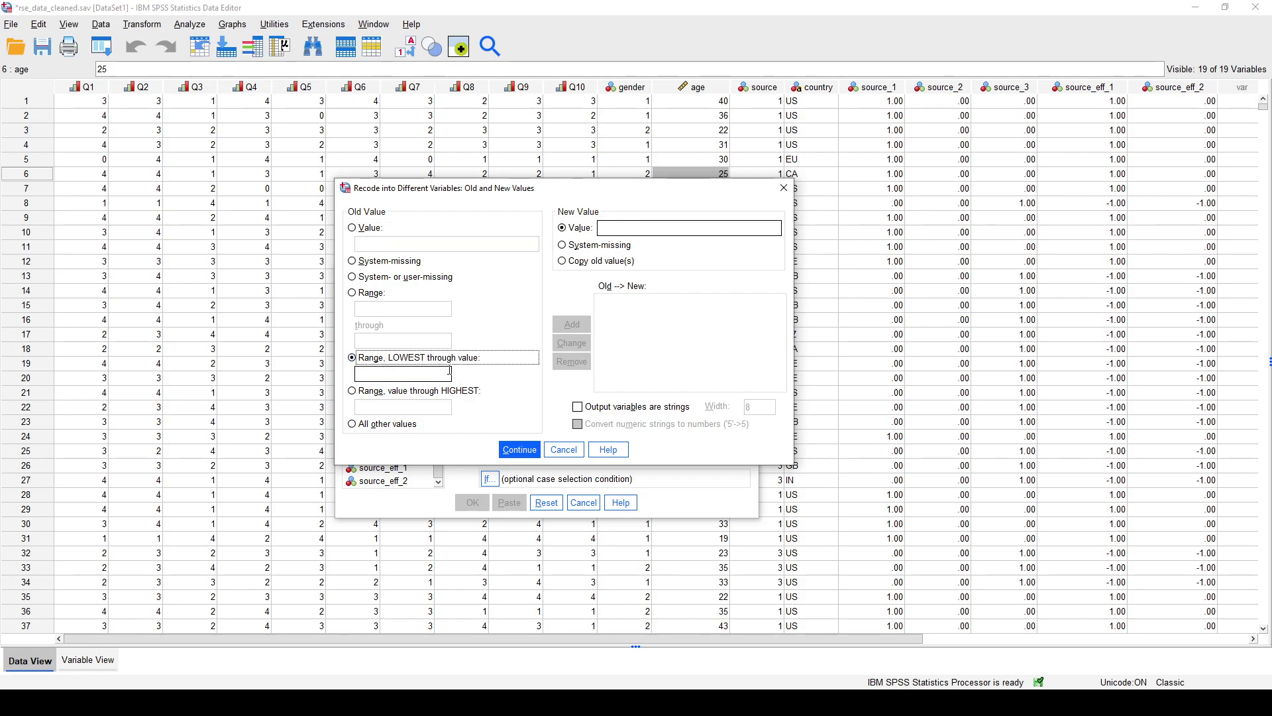
click(393, 373)
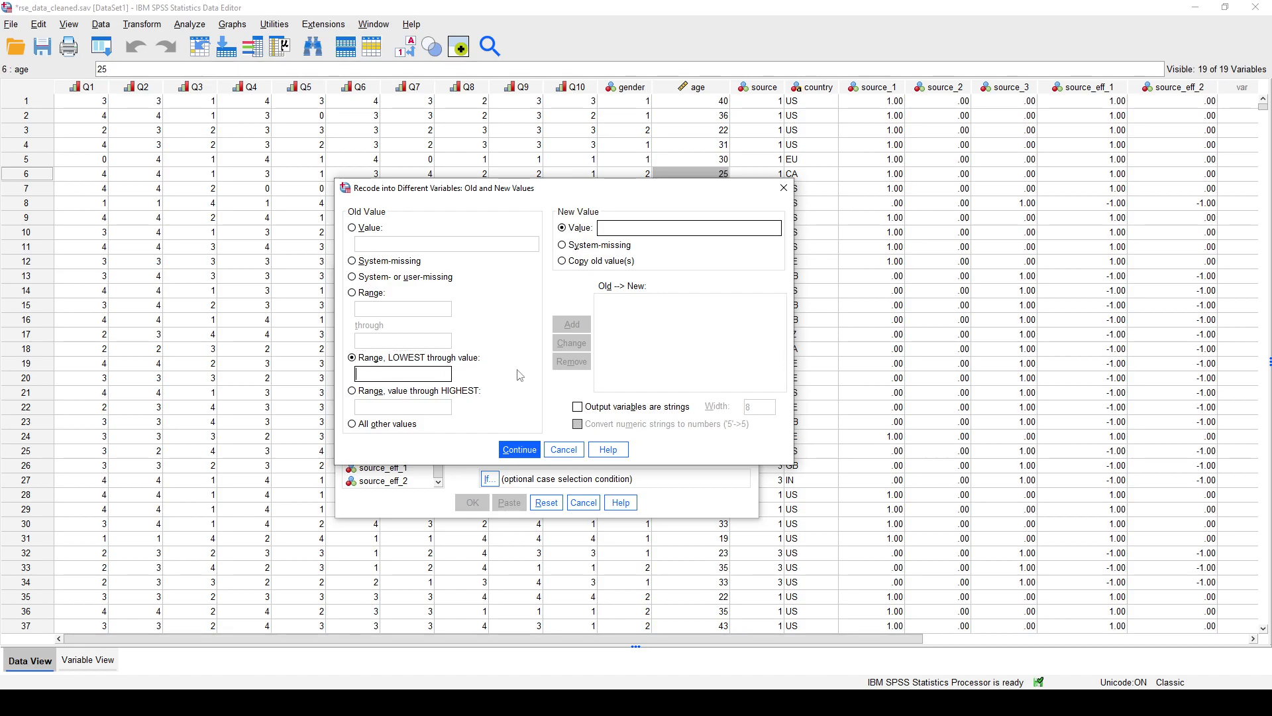
text(20)
click(616, 226)
text(1)
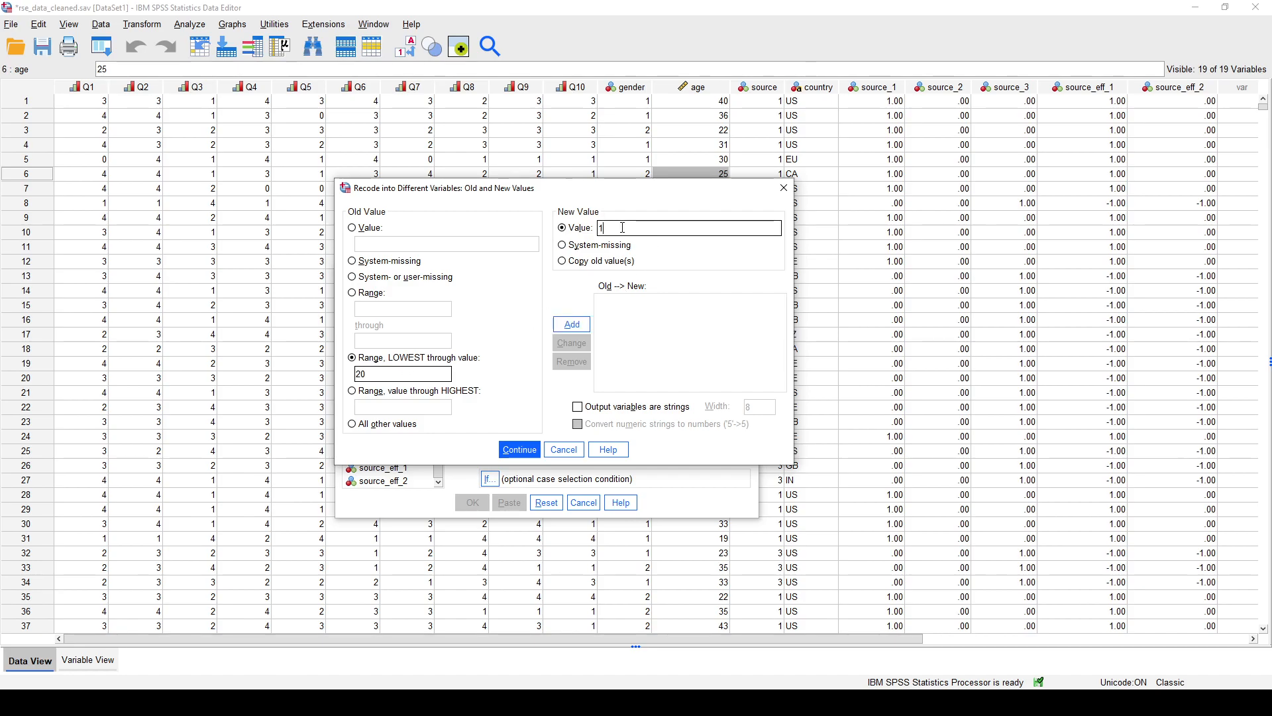
click(574, 324)
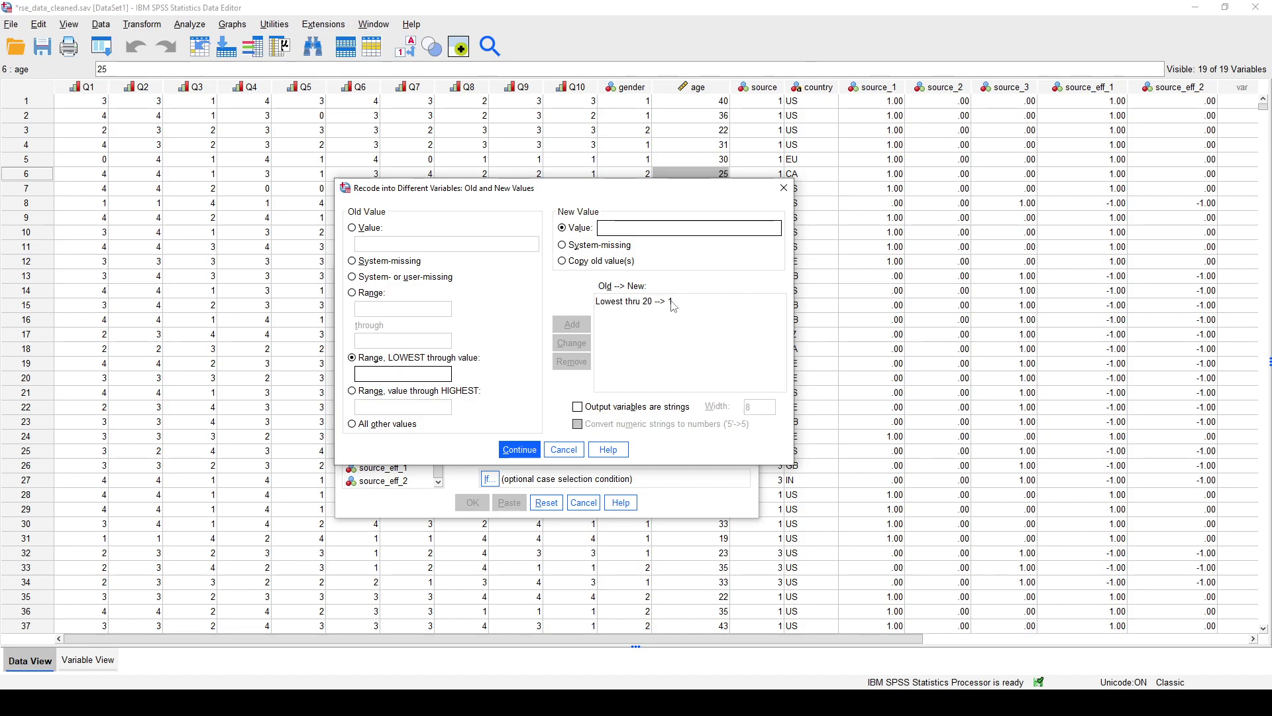
- Add a range rule that recodes ages 21 through 40 as 2
click(356, 296)
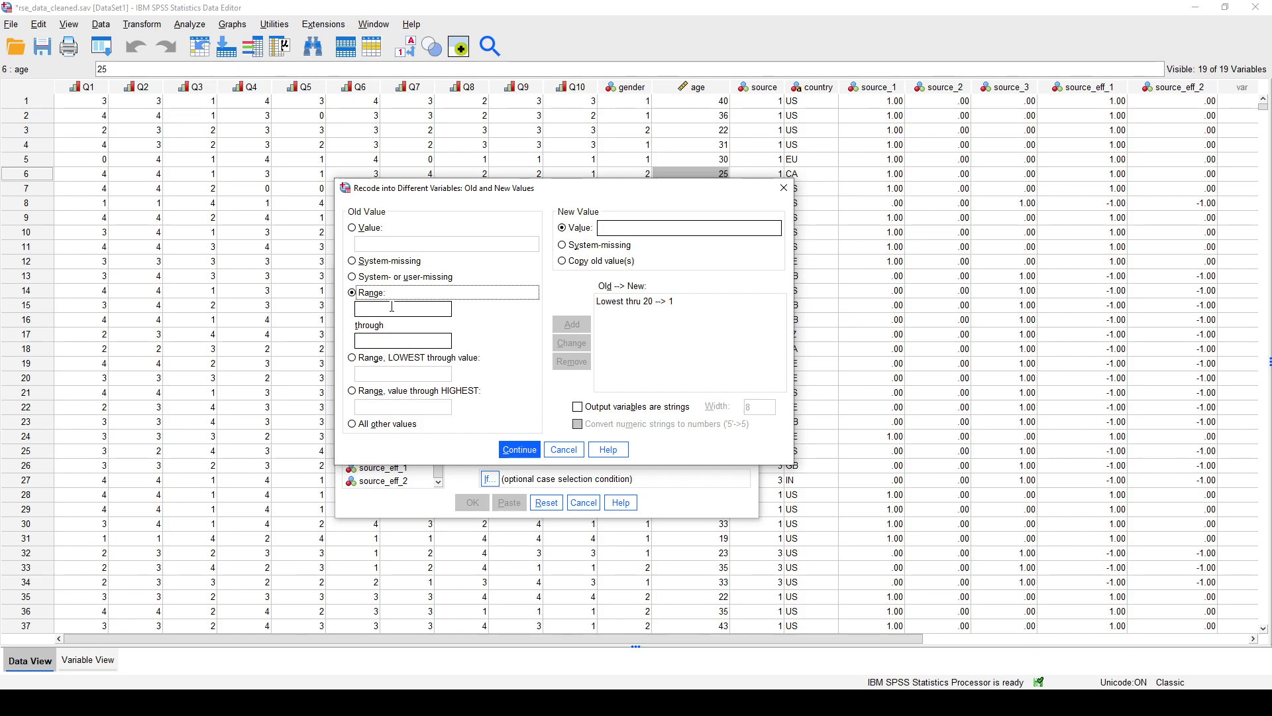
click(392, 308)
text(21)
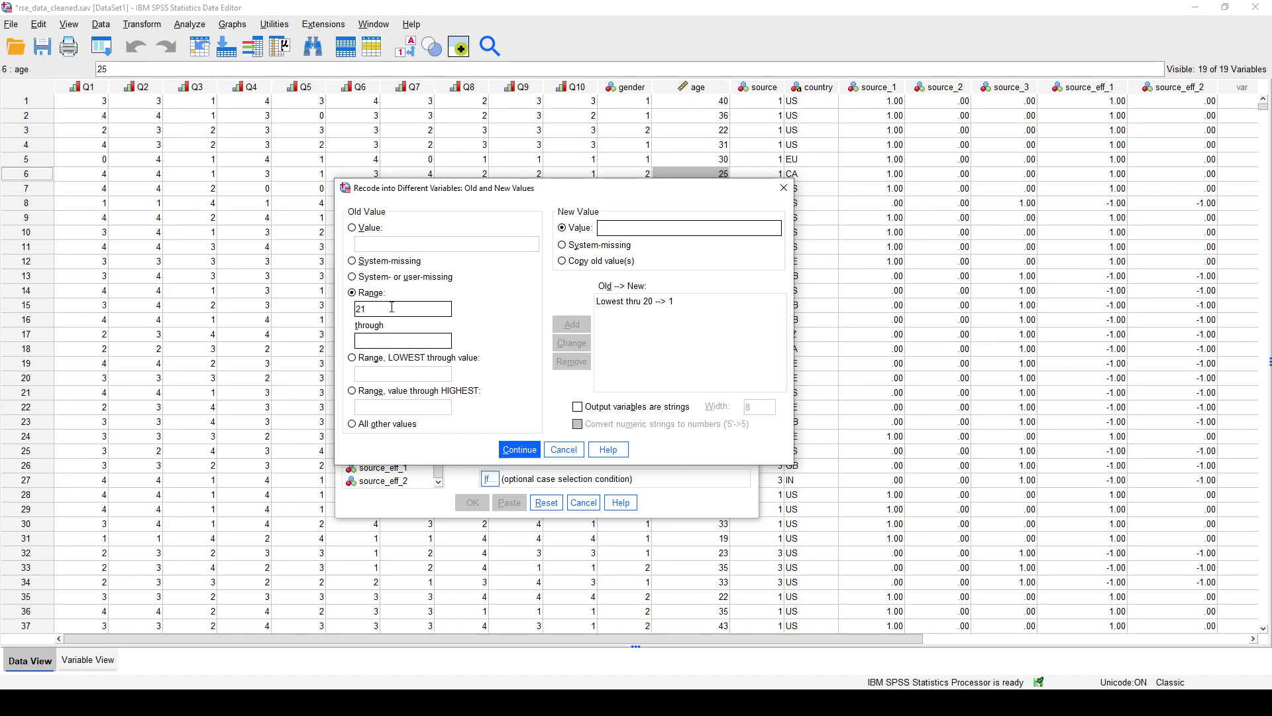
click(382, 341)
text(40)
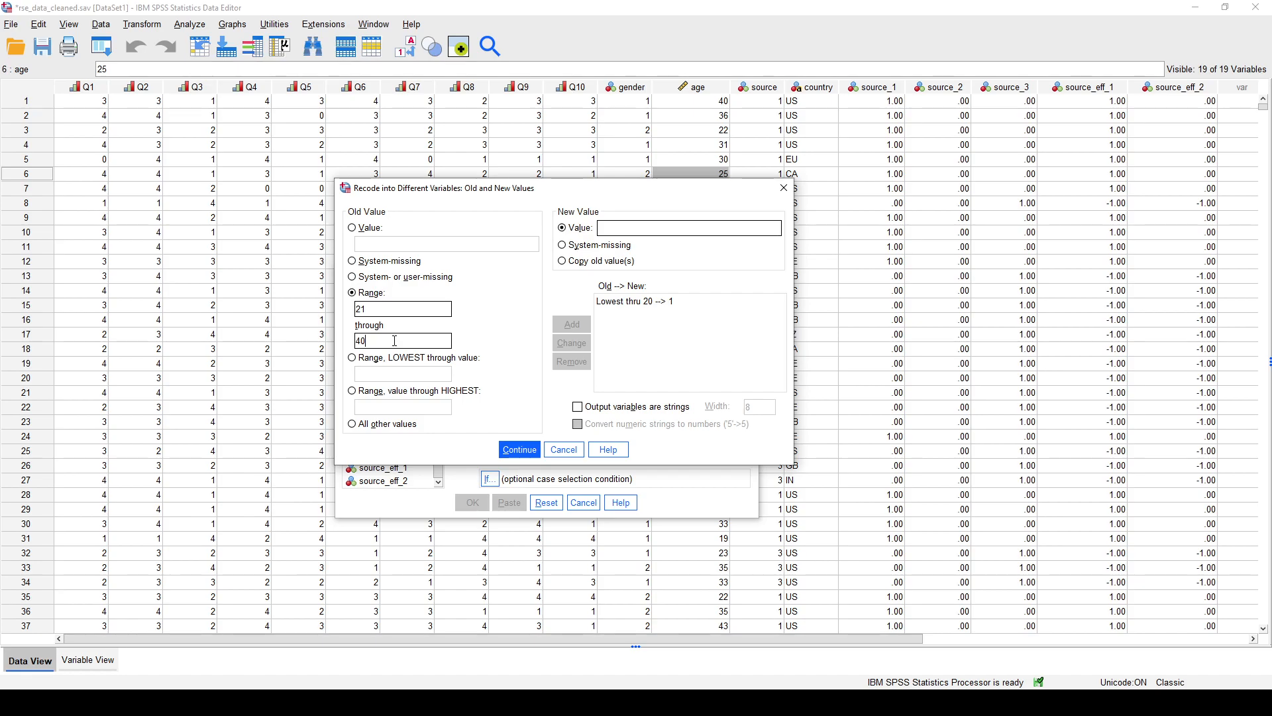
click(636, 230)
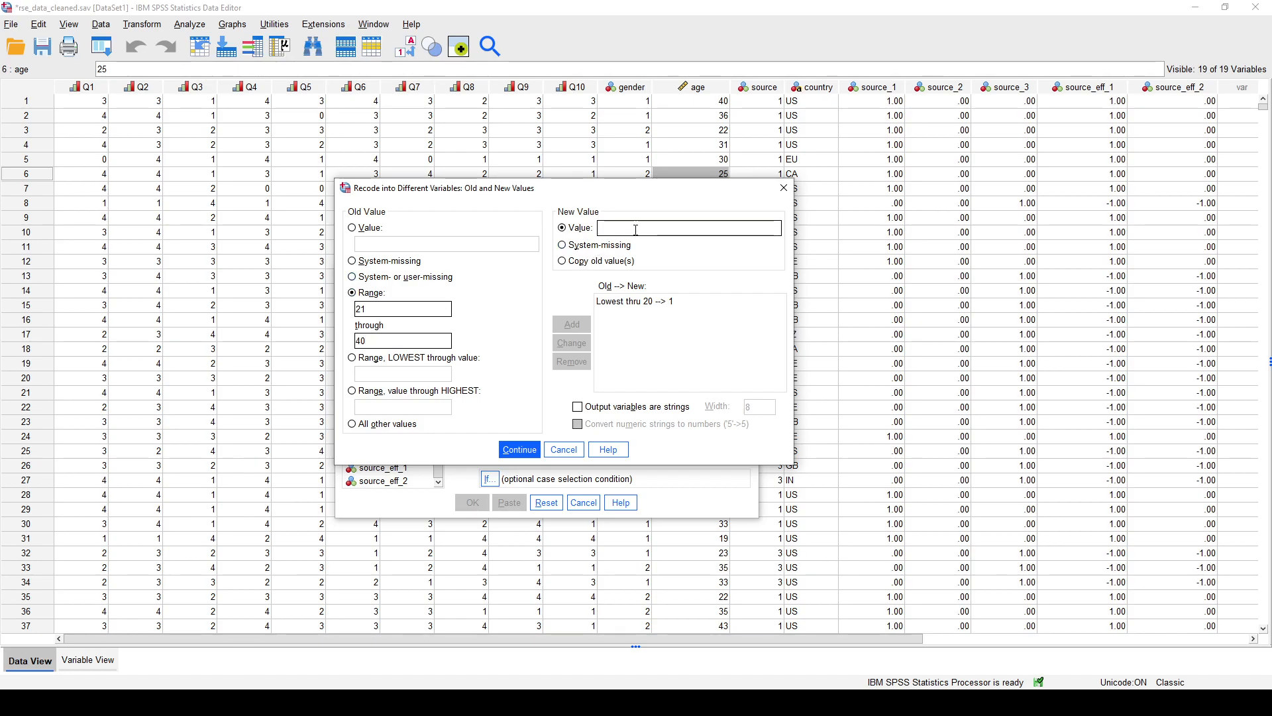
text(2)
click(572, 324)
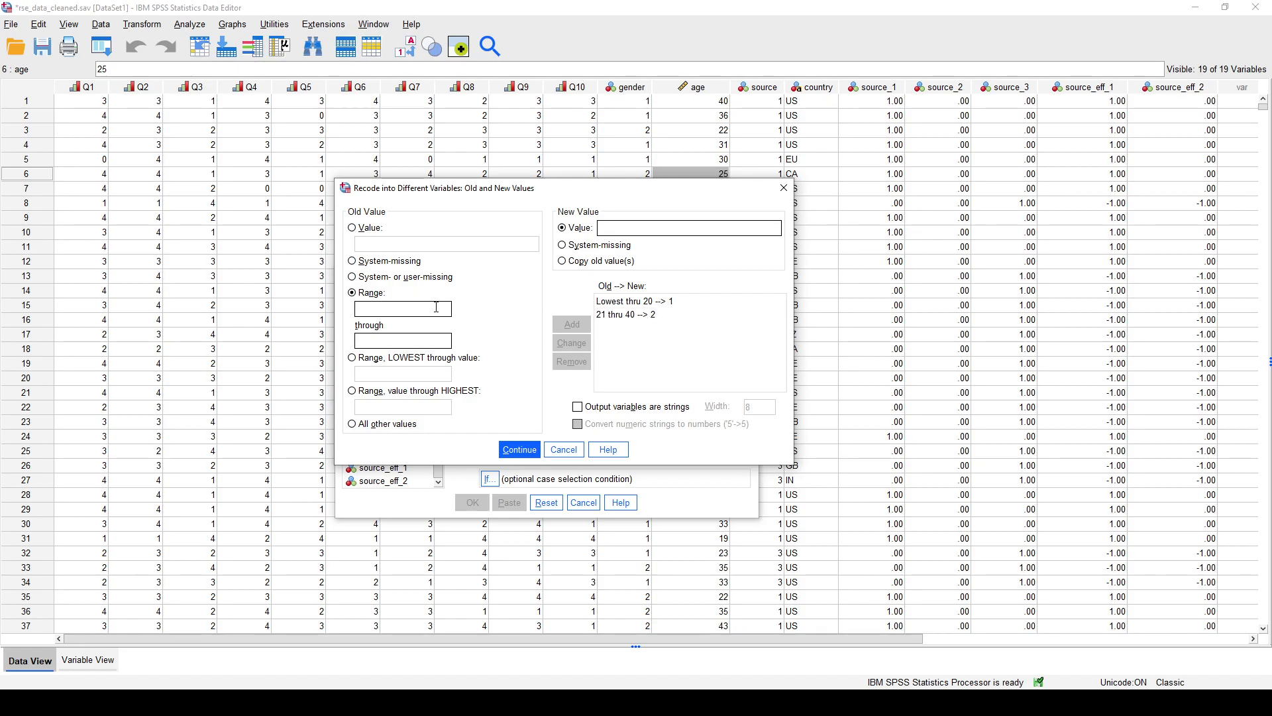
- Add a range rule that recodes ages 41 through 60 as 3
text(41)
click(391, 341)
text(60)
click(635, 227)
text(3)
click(572, 324)
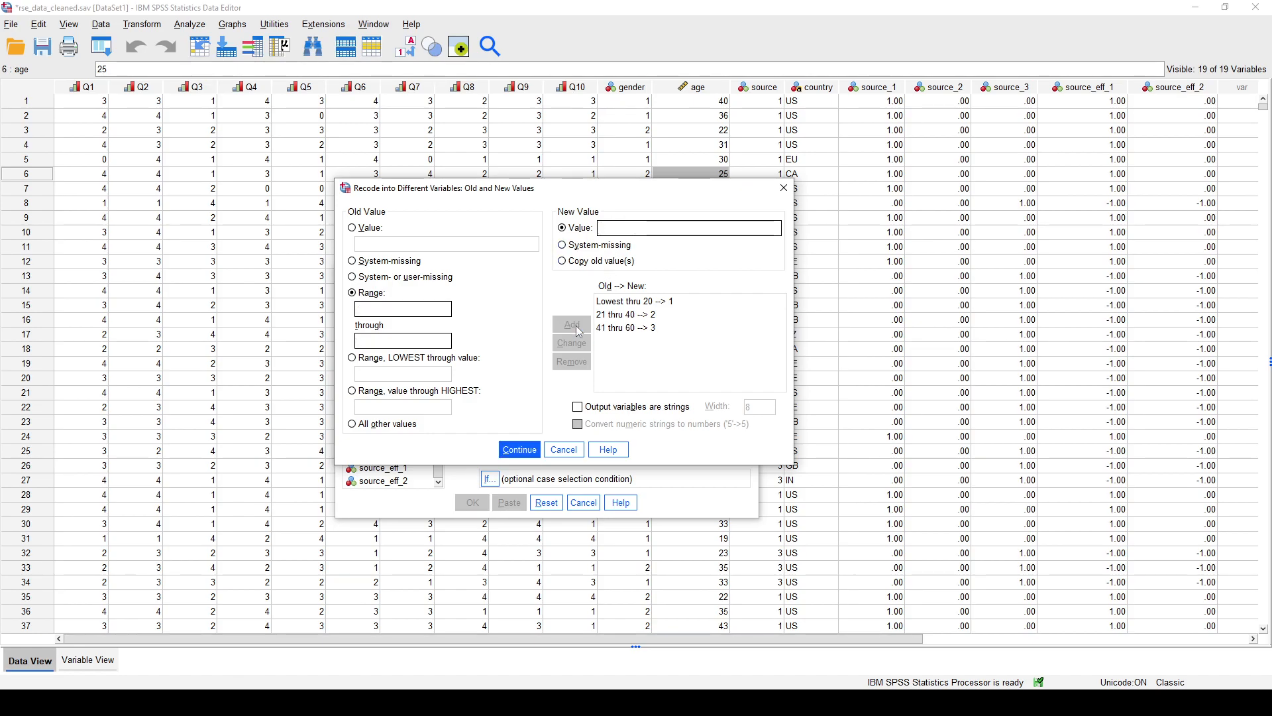
- Add a rule that recodes ages 61 through highest as 4, and run the recode
click(440, 407)
text(61)
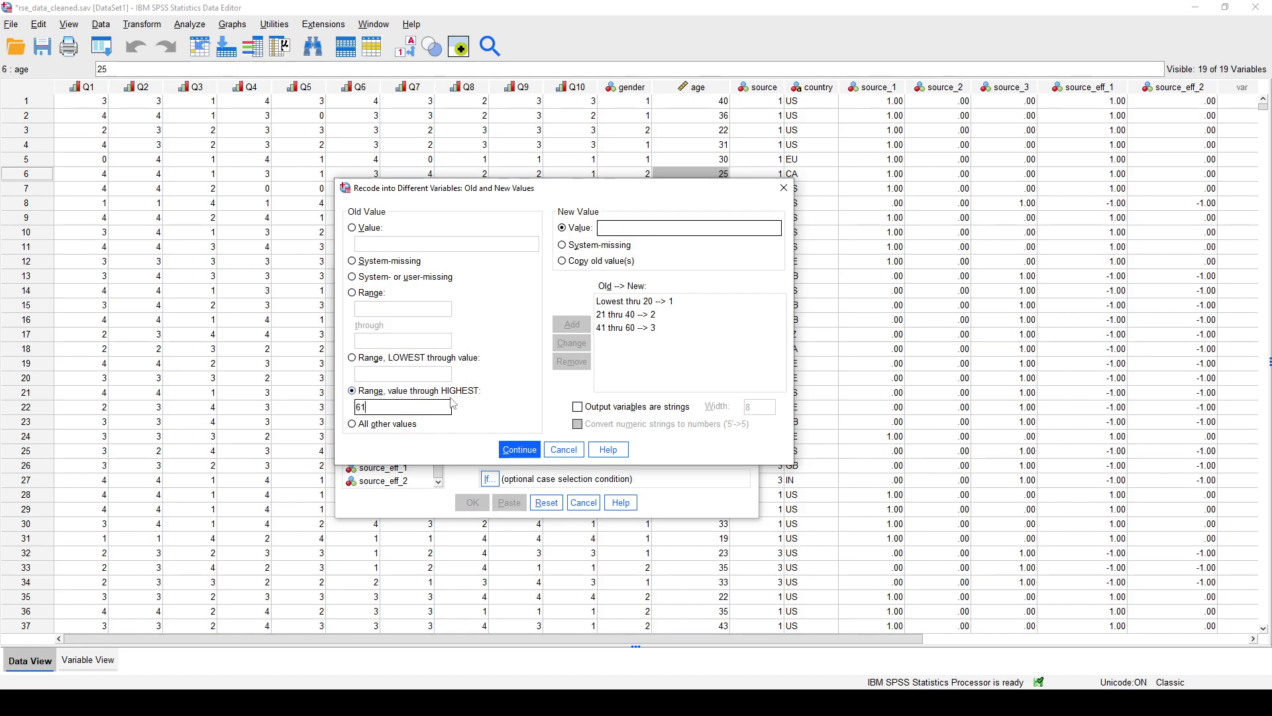
click(665, 230)
text(4)
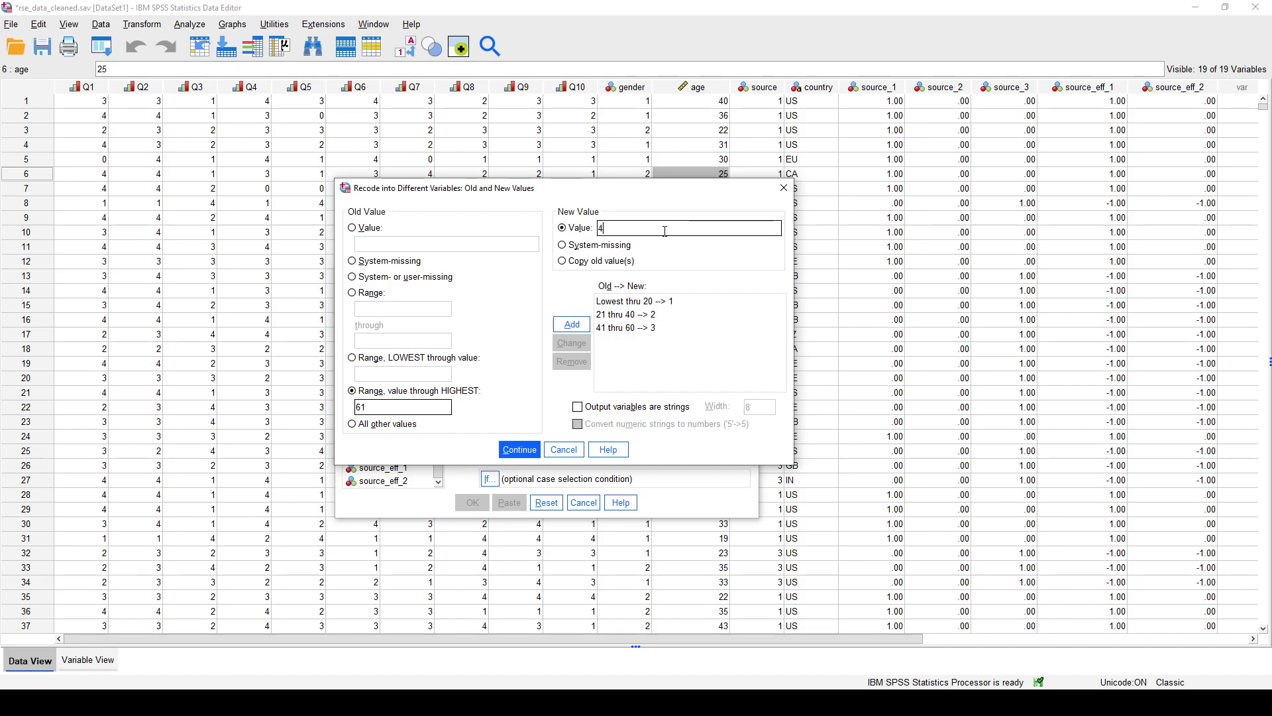
click(574, 324)
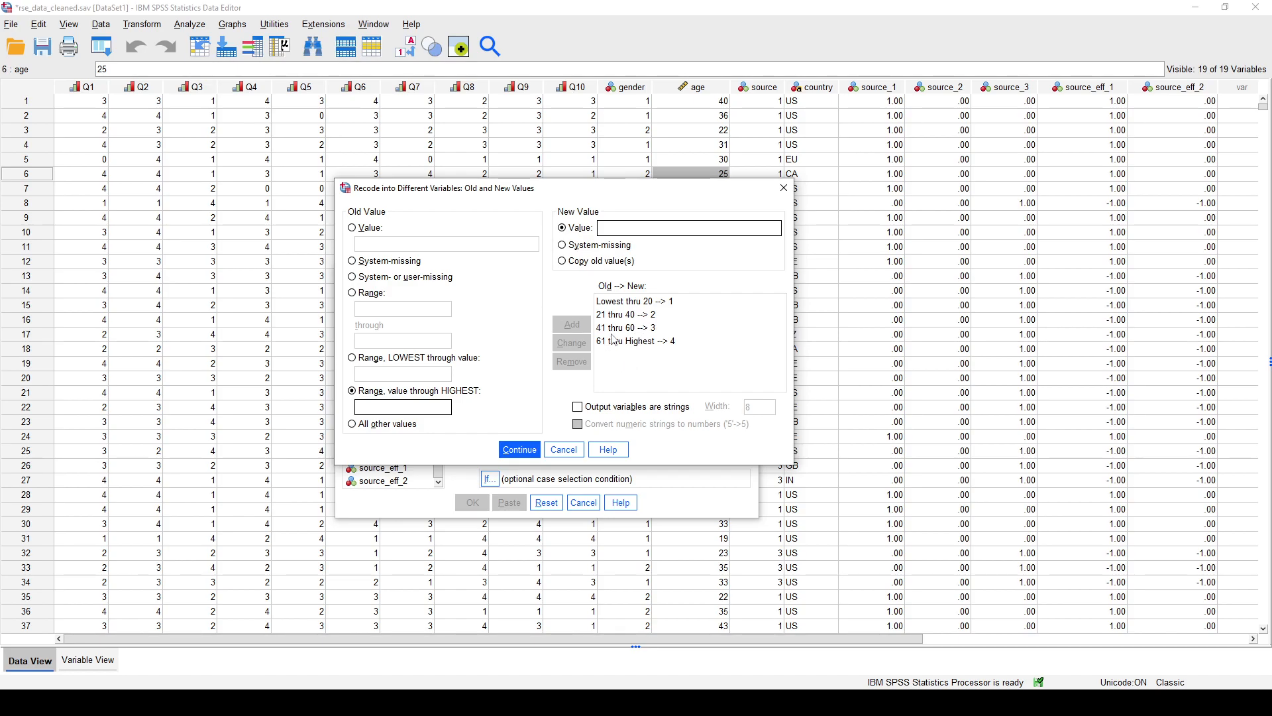
click(519, 450)
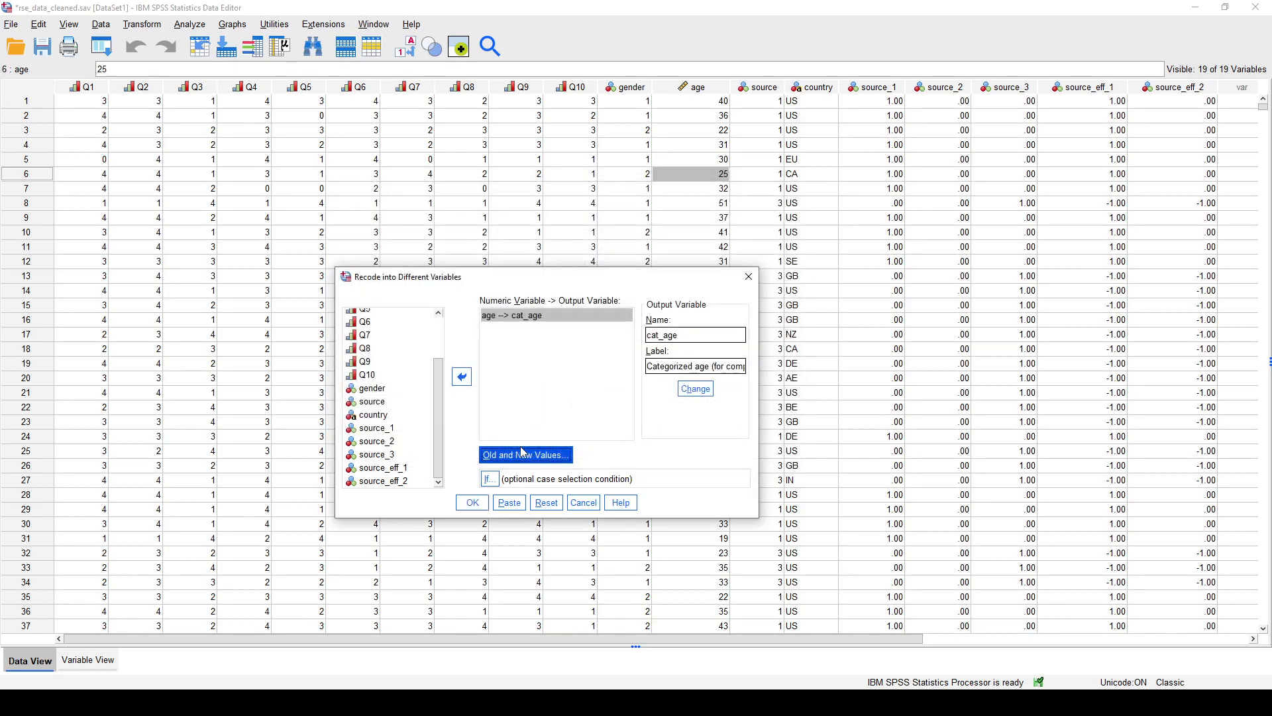
click(472, 503)
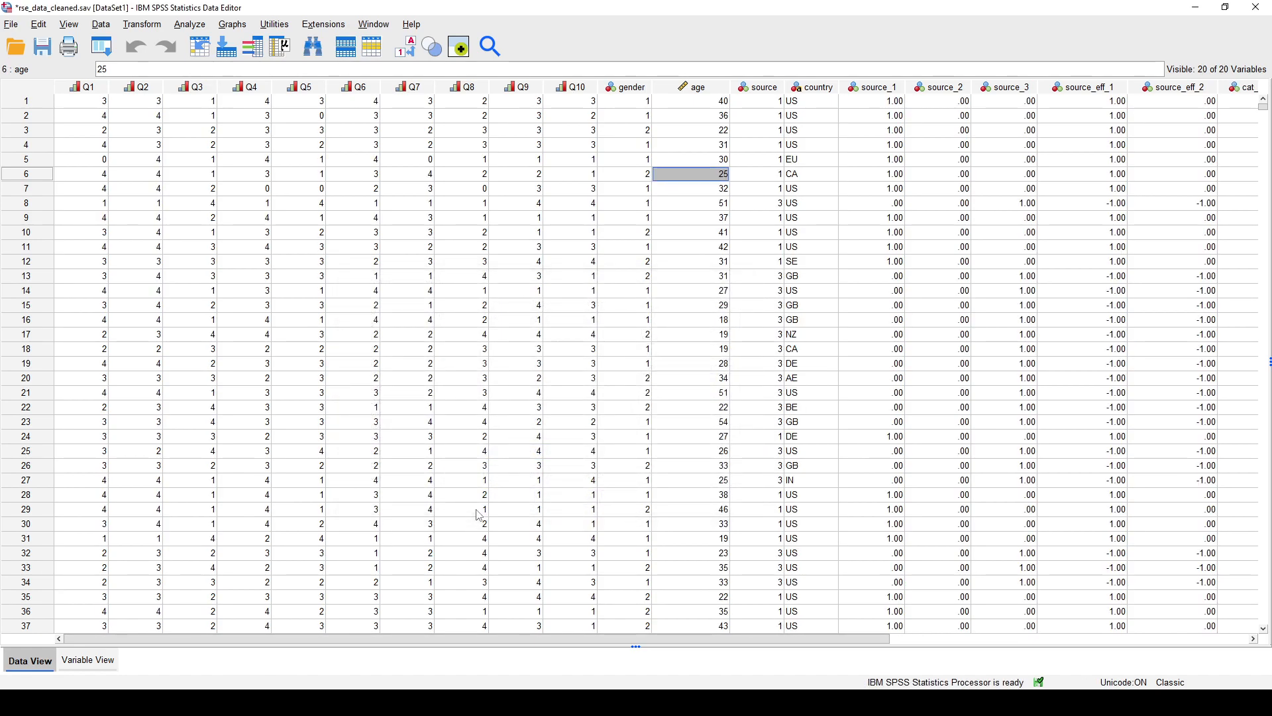
- Compare the age values with the cat_age codes for cases 1, 8 and 17
drag(538, 639, 764, 640)
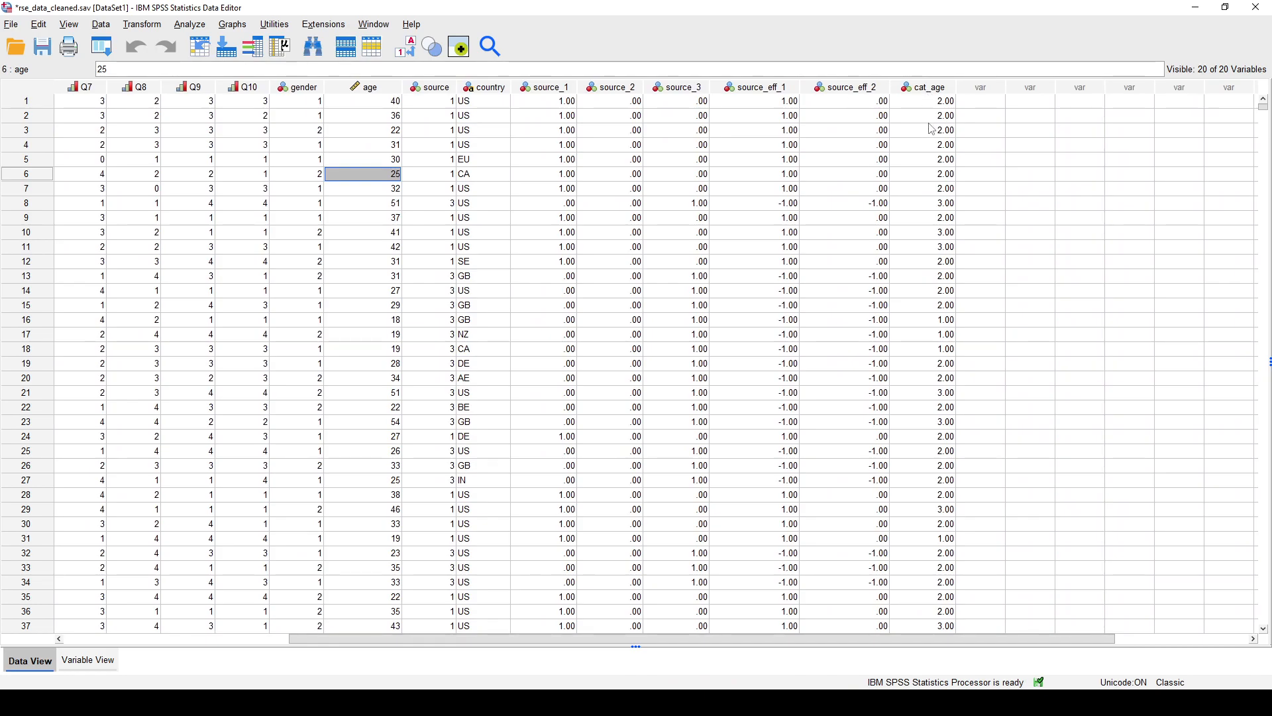
click(396, 104)
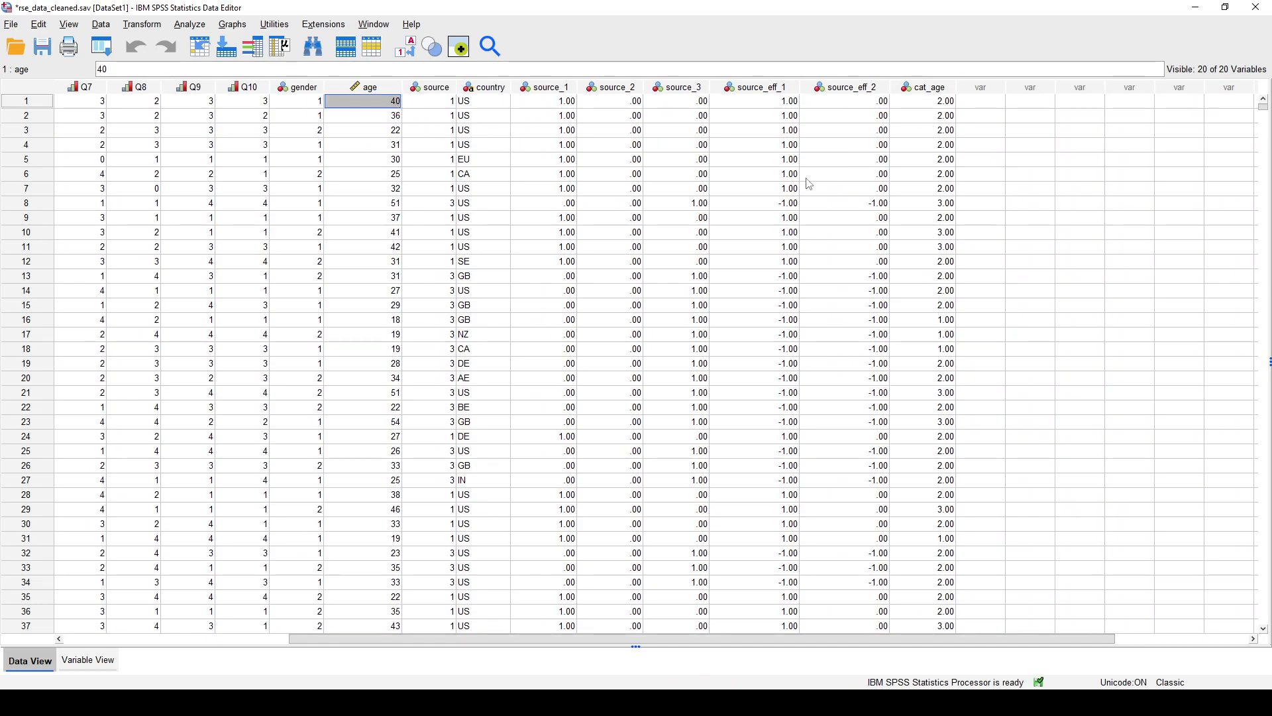
click(947, 106)
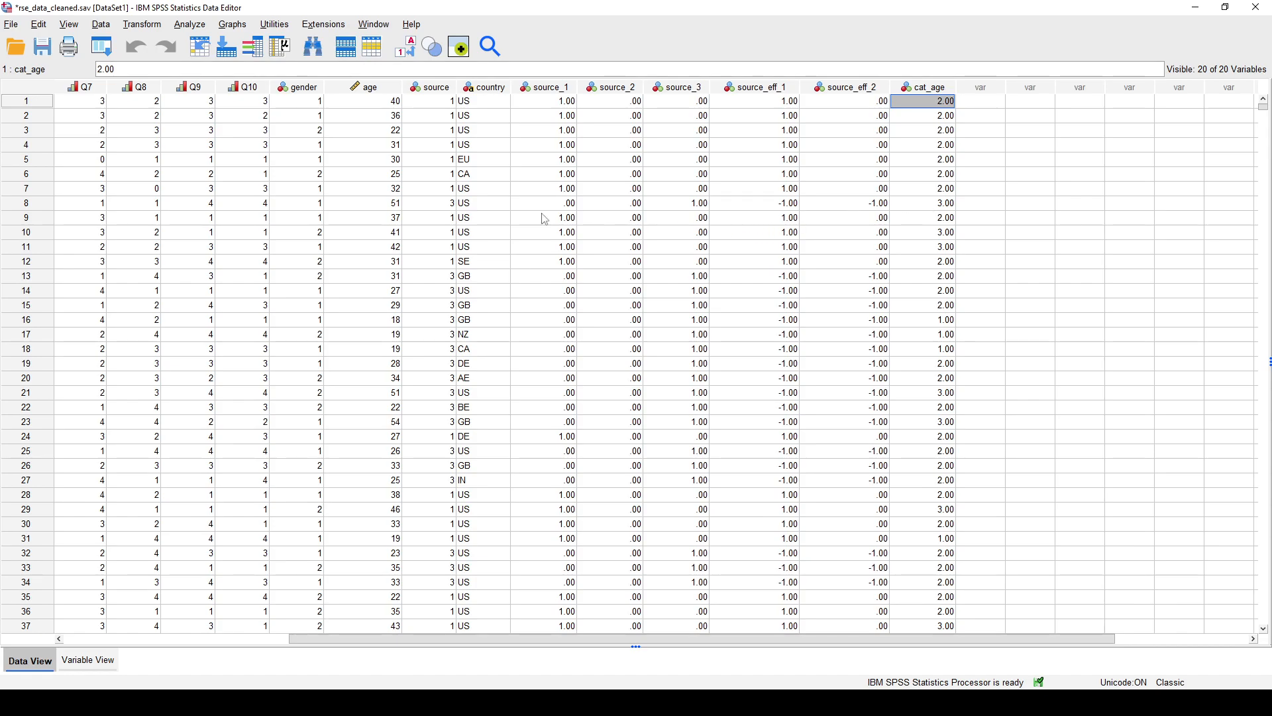
click(388, 206)
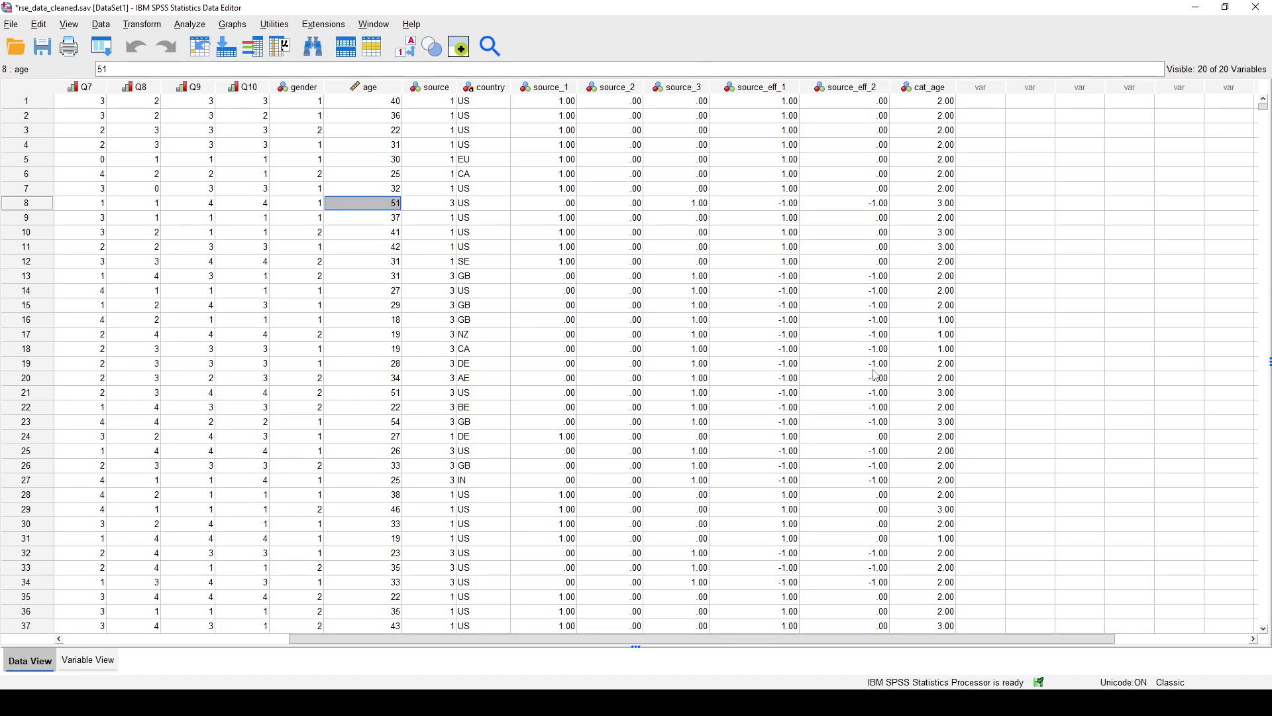
click(918, 340)
click(396, 337)
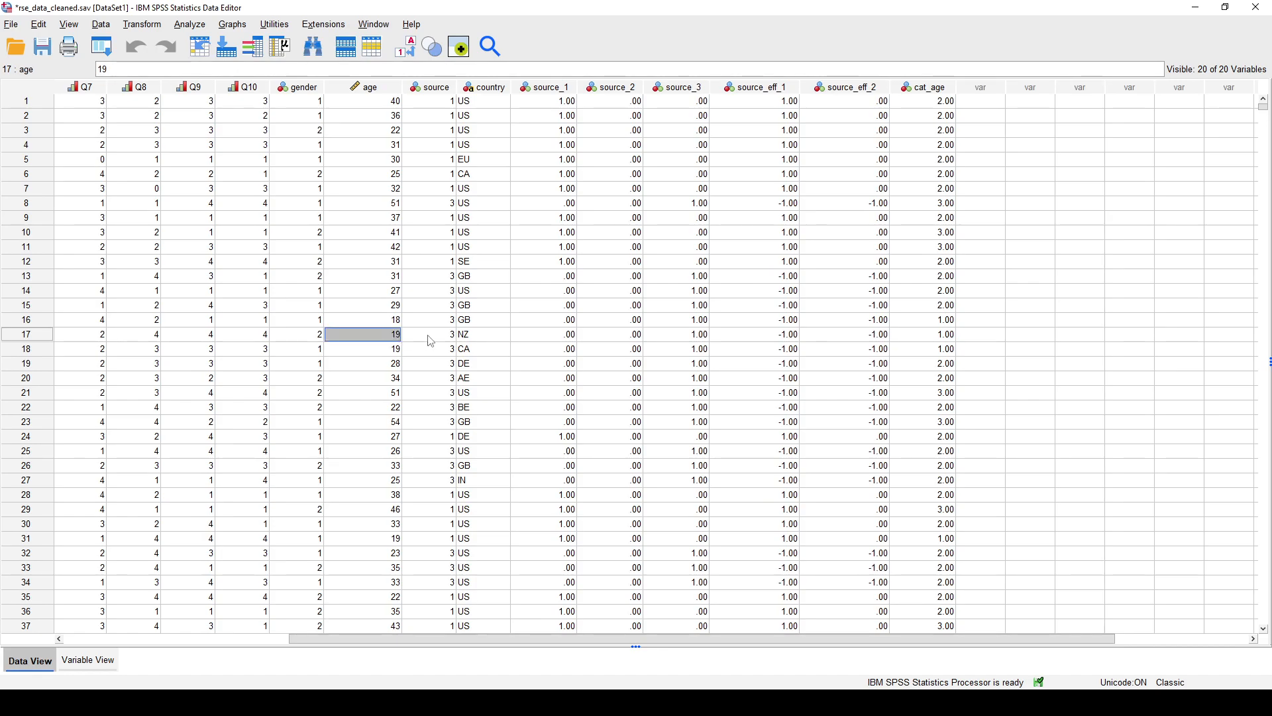
- Examine the cat_age codes of individual cases between rows 7 and 16 alongside the other variables
drag(835, 638, 609, 643)
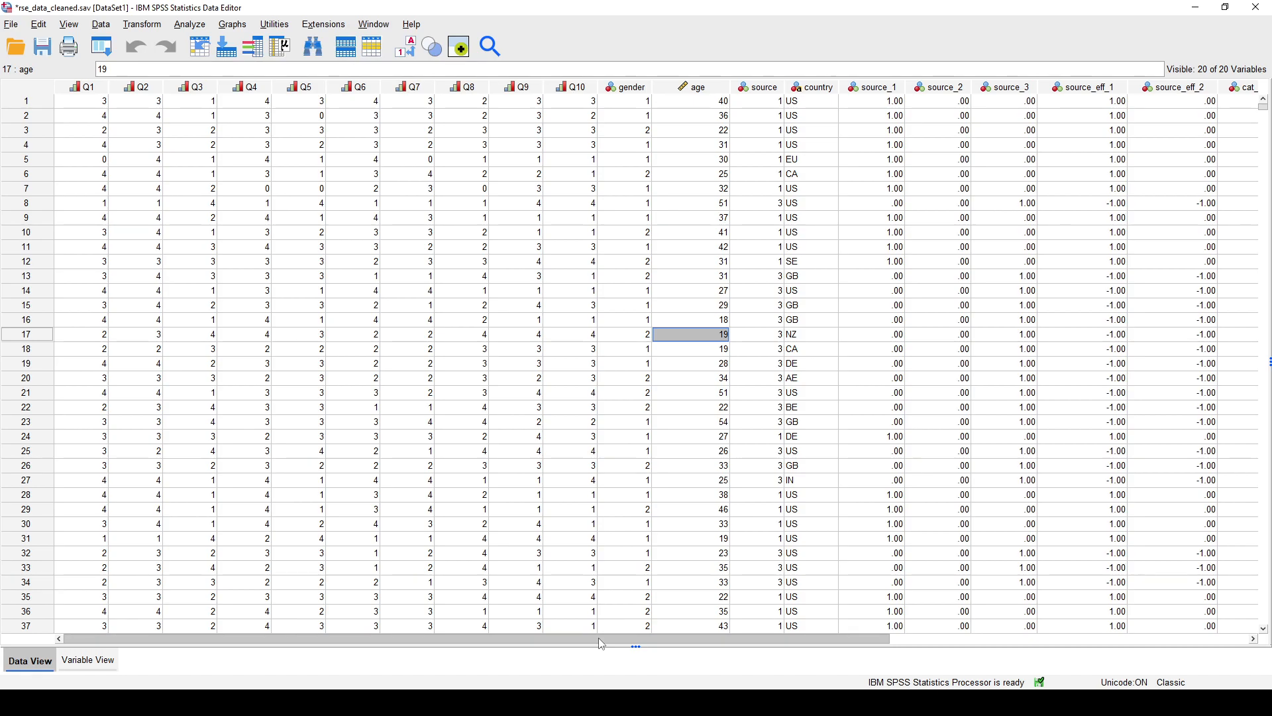
drag(601, 644, 760, 647)
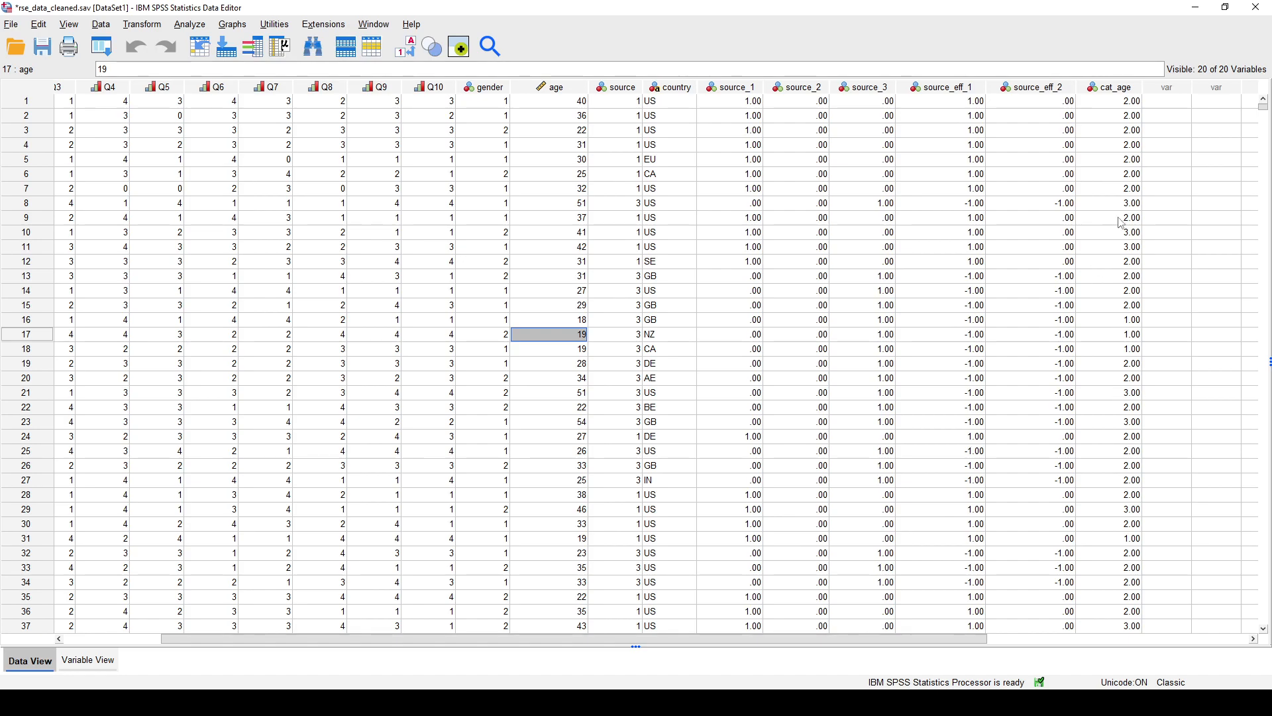
click(1116, 190)
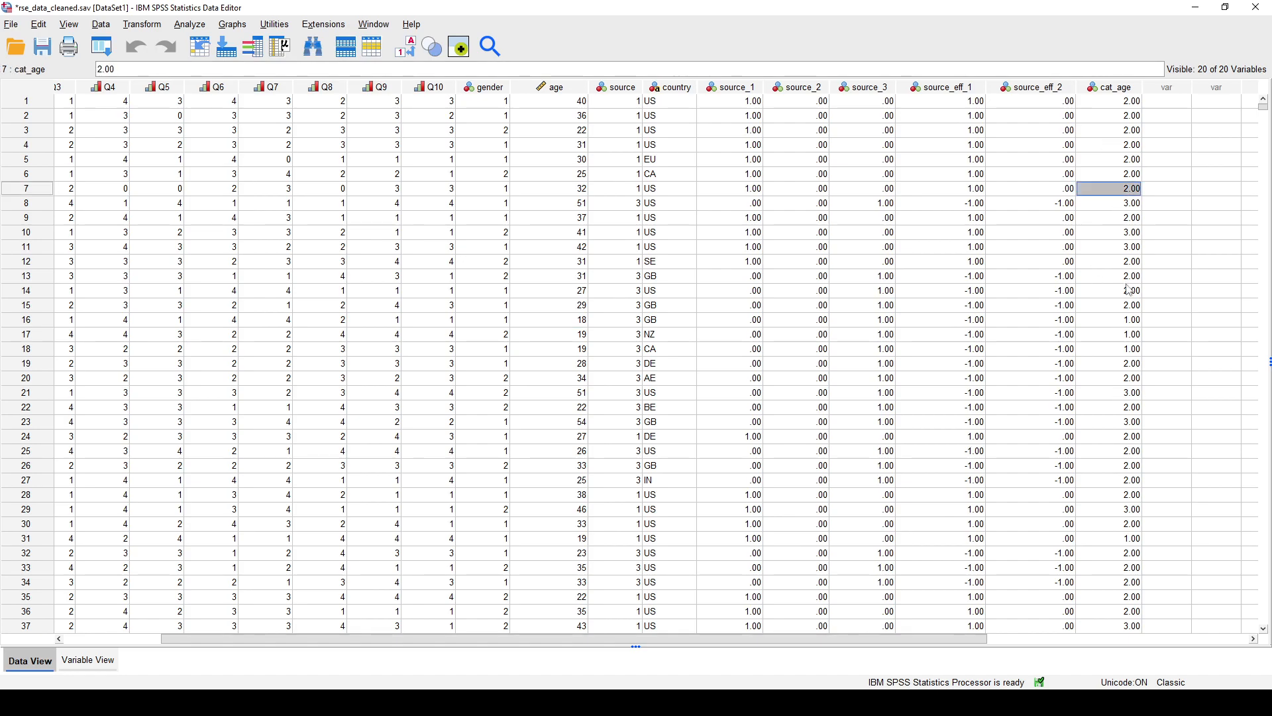
click(1121, 320)
click(1118, 306)
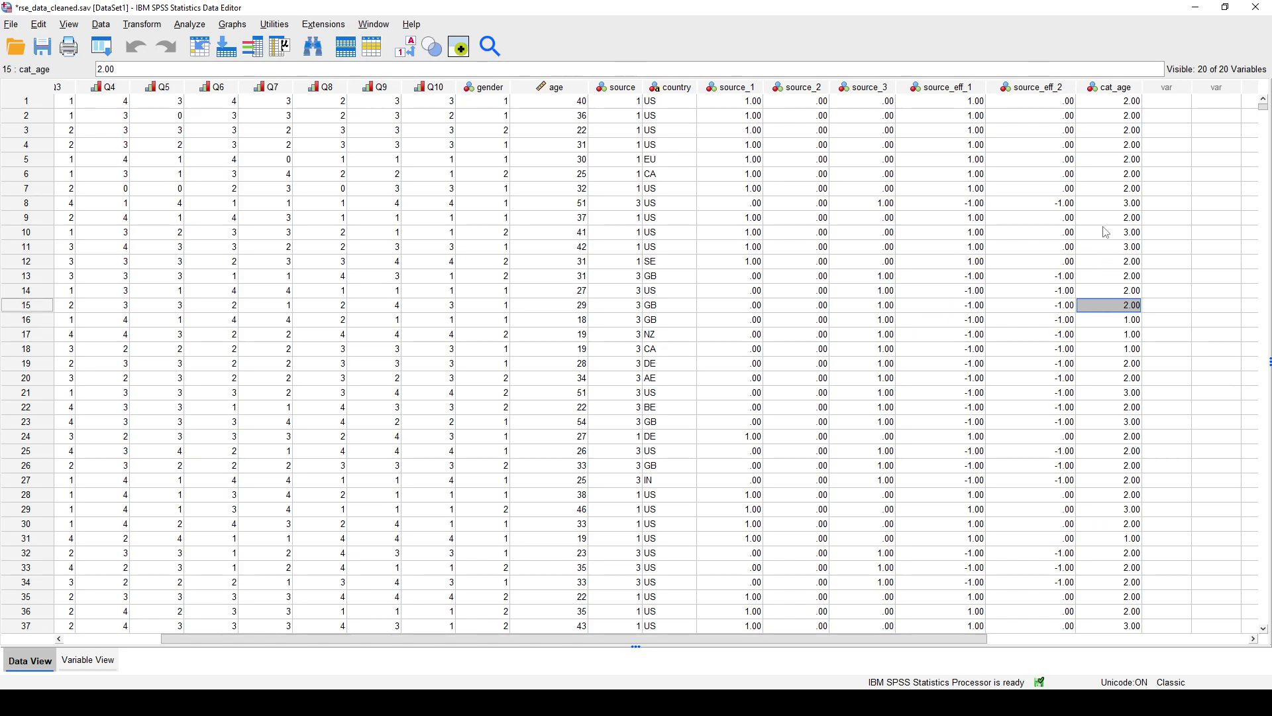
click(1105, 220)
click(1113, 207)
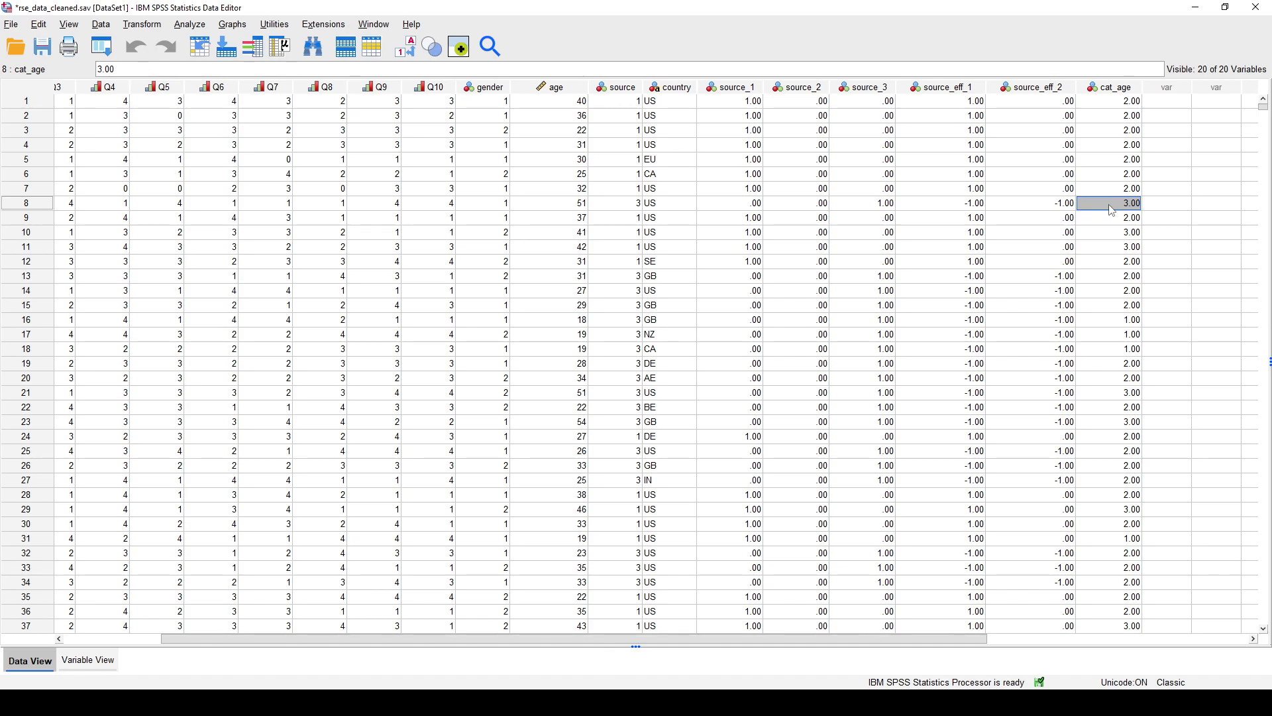
- Start another recode into different variables, replacing age with cat_age as the input variable
click(133, 25)
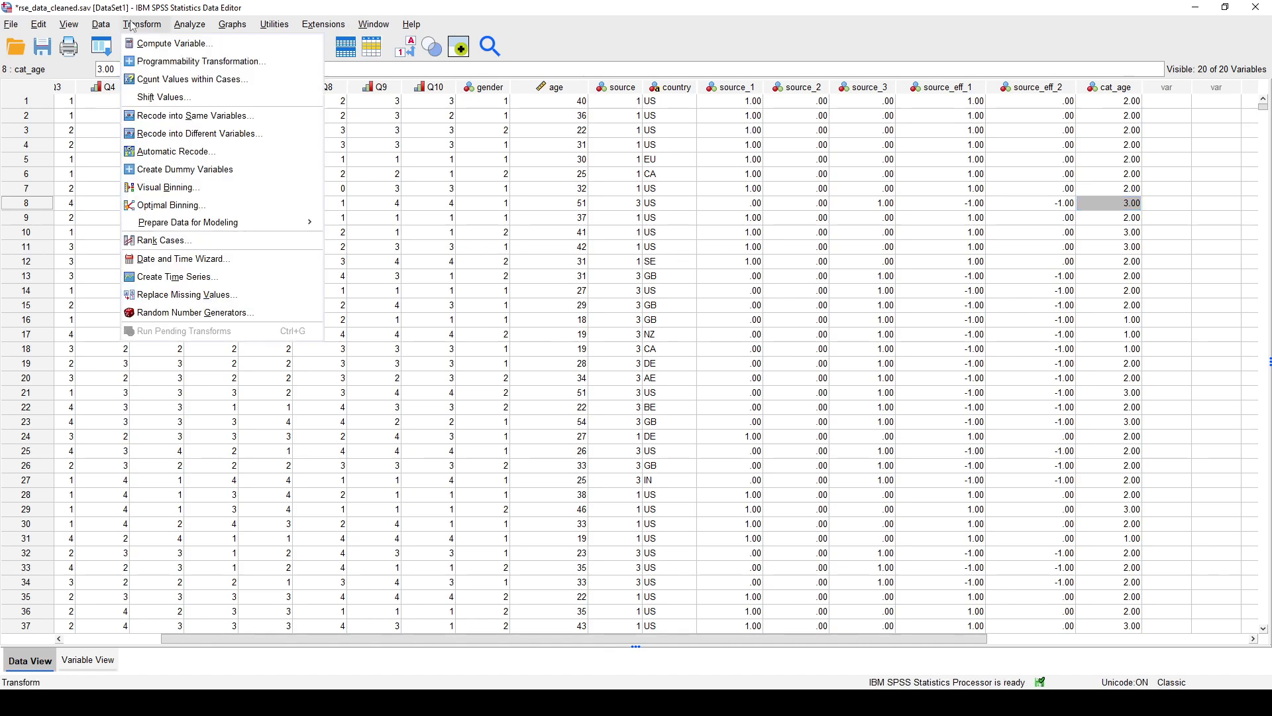
click(191, 136)
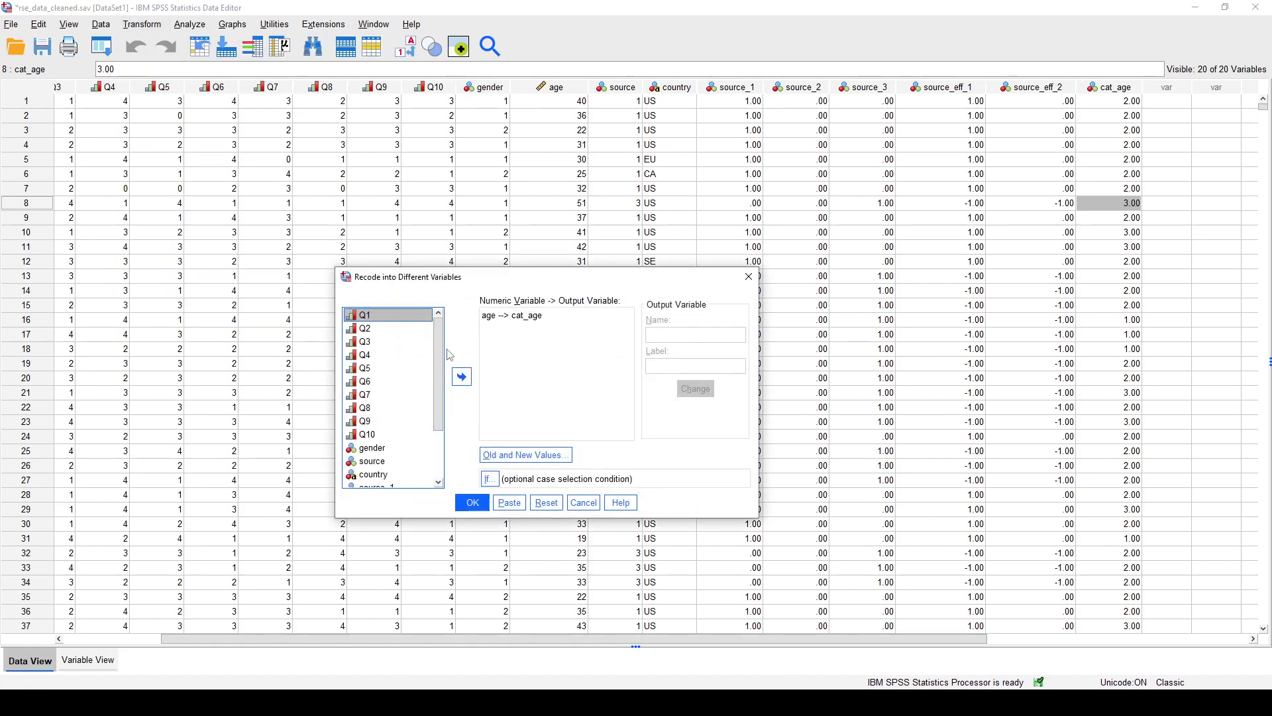
click(503, 316)
click(463, 377)
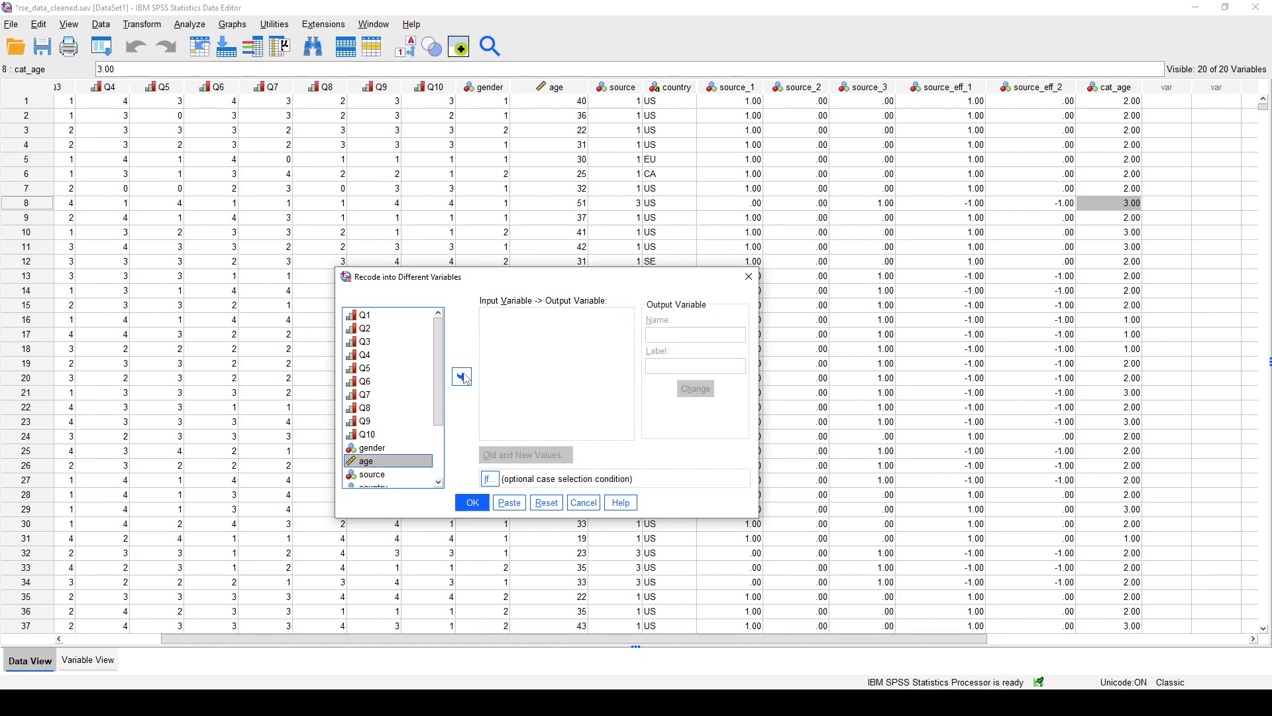
drag(442, 379, 437, 439)
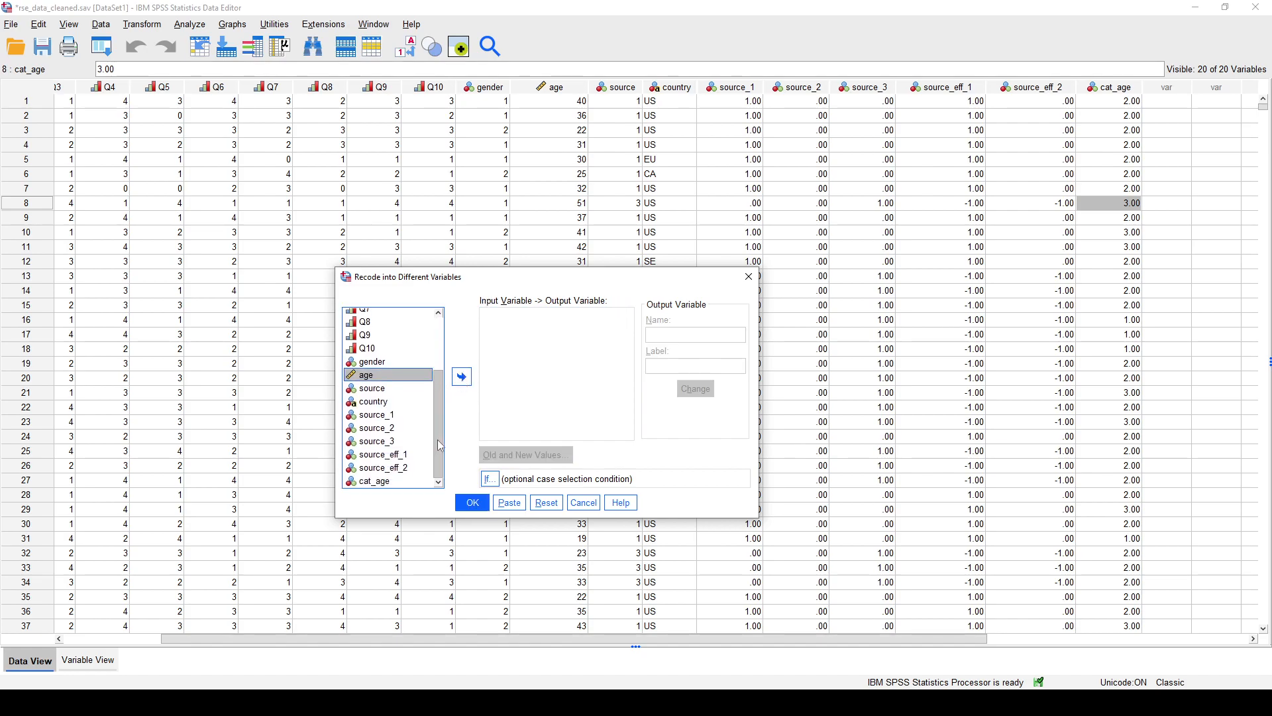
click(397, 482)
click(462, 377)
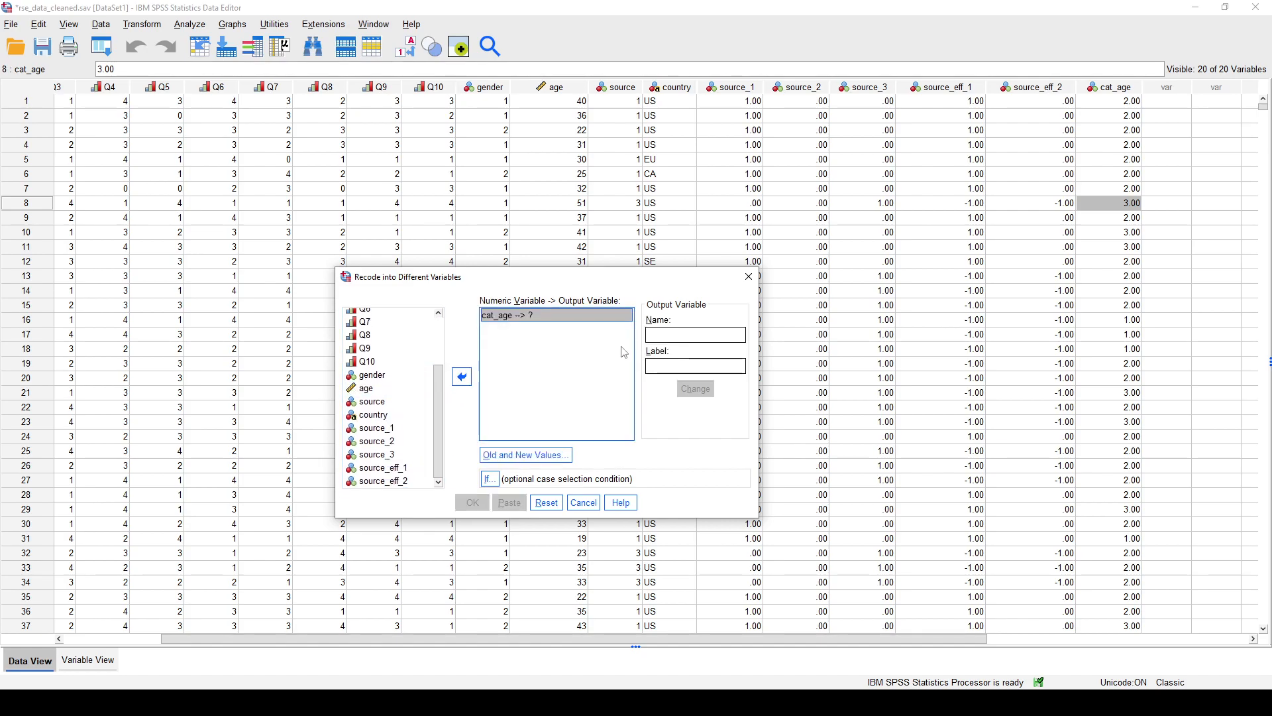
- Name the output variable new_cat_age, label it "Categorical age with the 3rd and 4th groups listed together", and apply both
click(667, 334)
text(new_cat_age)
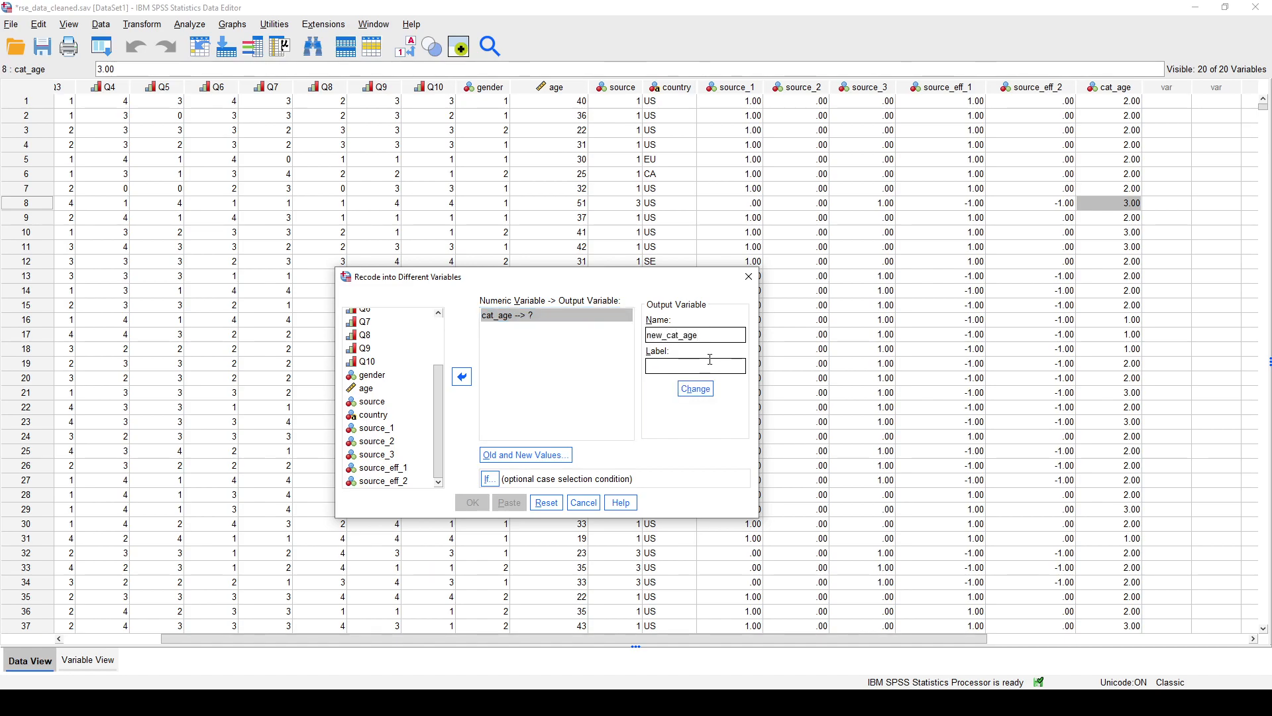
text(C)
key(BackSpace)
text(Ca)
text(tegorical )
text(age)
text( with)
text( the 3rd)
text( and 4th g)
text(roups listed to)
text(gether)
click(699, 390)
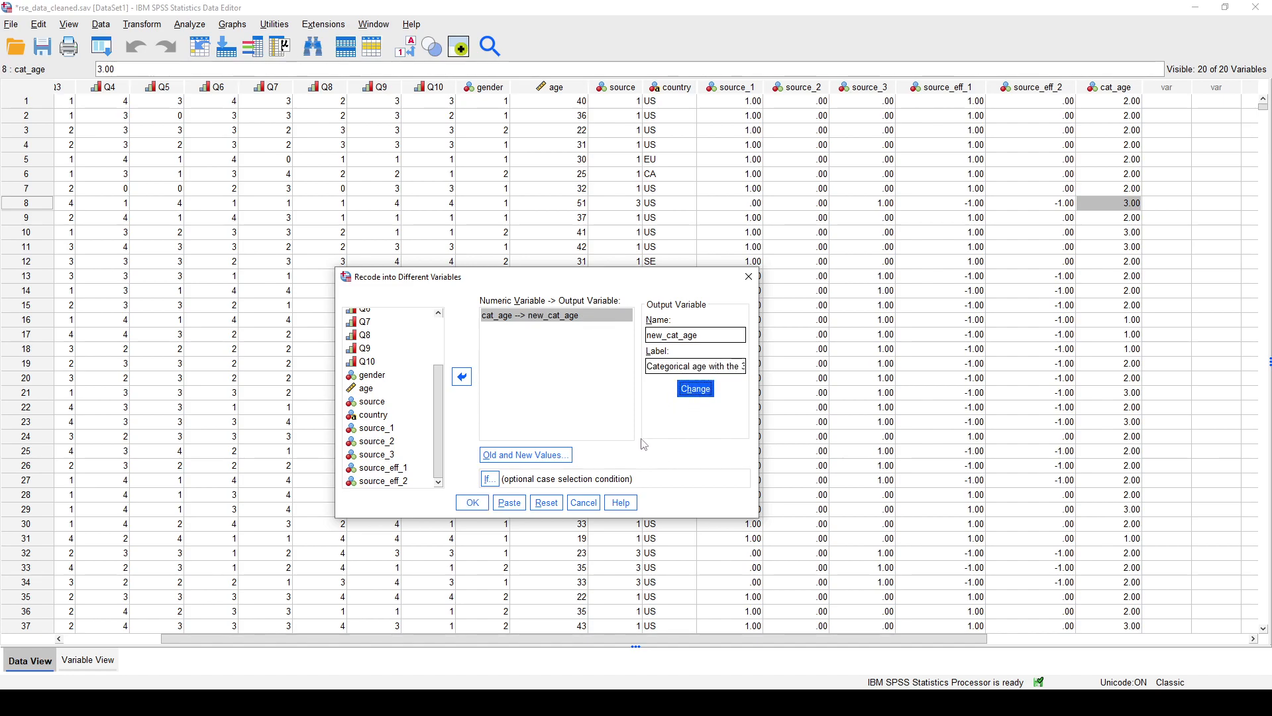
- Remove all four leftover age-range rules from the old and new values of the recode
click(547, 459)
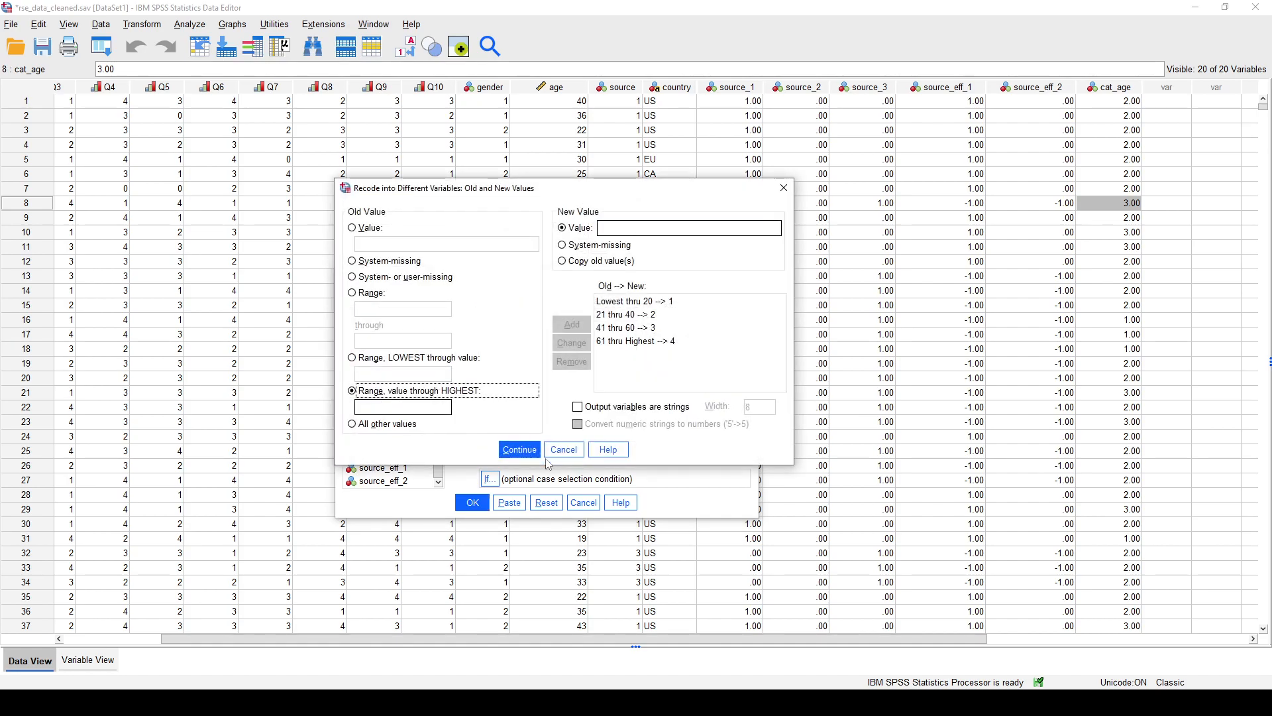
click(650, 342)
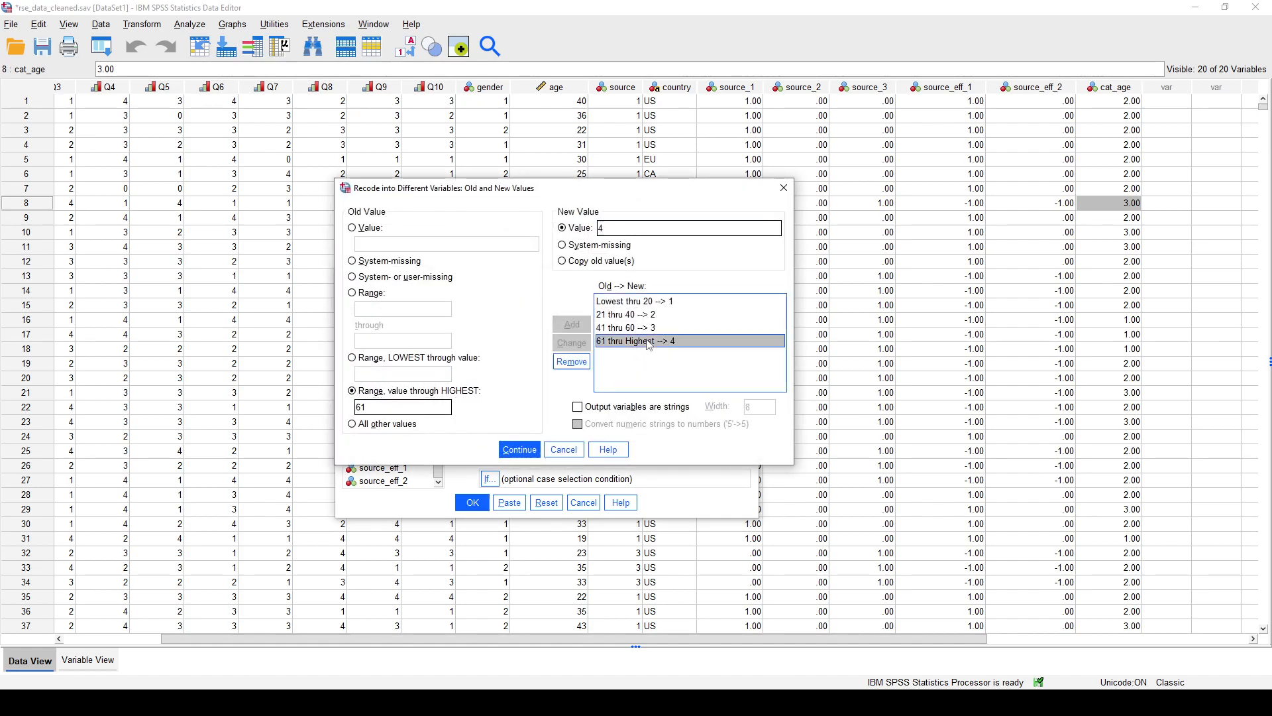
click(637, 304)
click(571, 361)
click(613, 302)
click(571, 361)
click(617, 302)
click(571, 361)
click(622, 302)
click(577, 369)
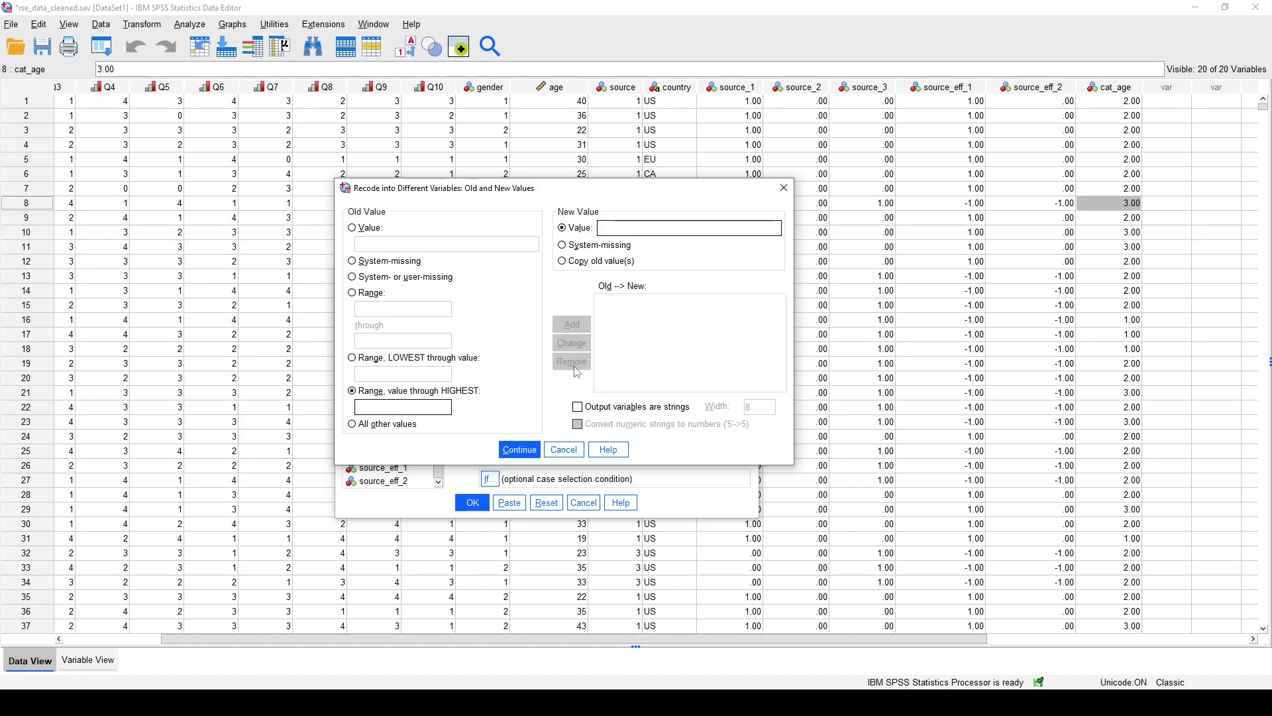
- Add a rule that recodes old value 1 as new value 1
click(376, 242)
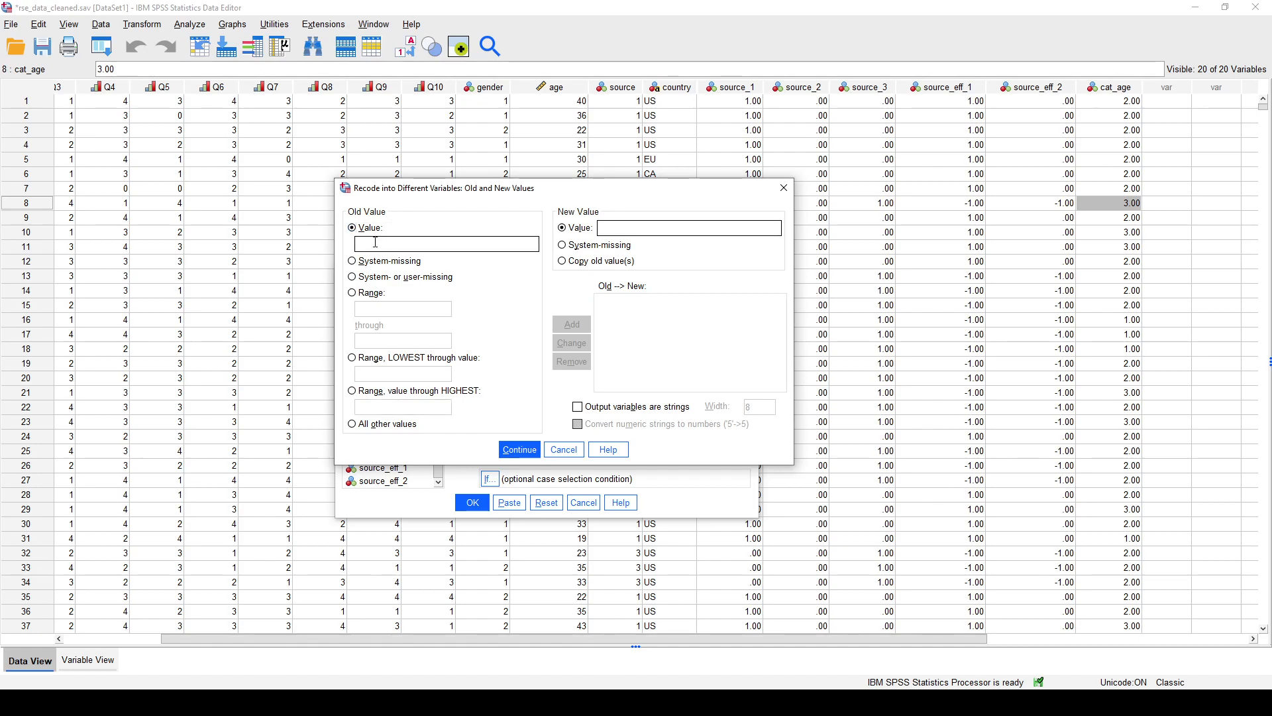
text(1)
click(651, 228)
text(1)
click(572, 324)
- Add rules that copy the old values 2 and 3 into the new variable
text(2)
click(562, 261)
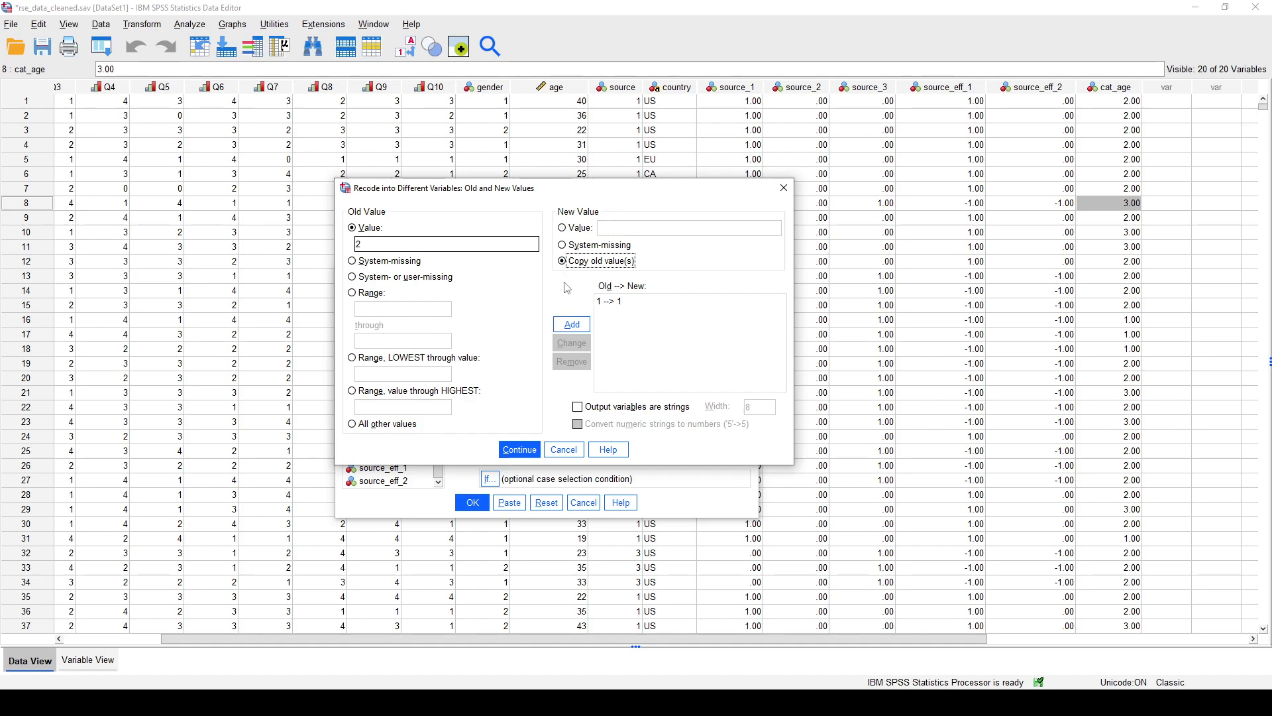
click(573, 325)
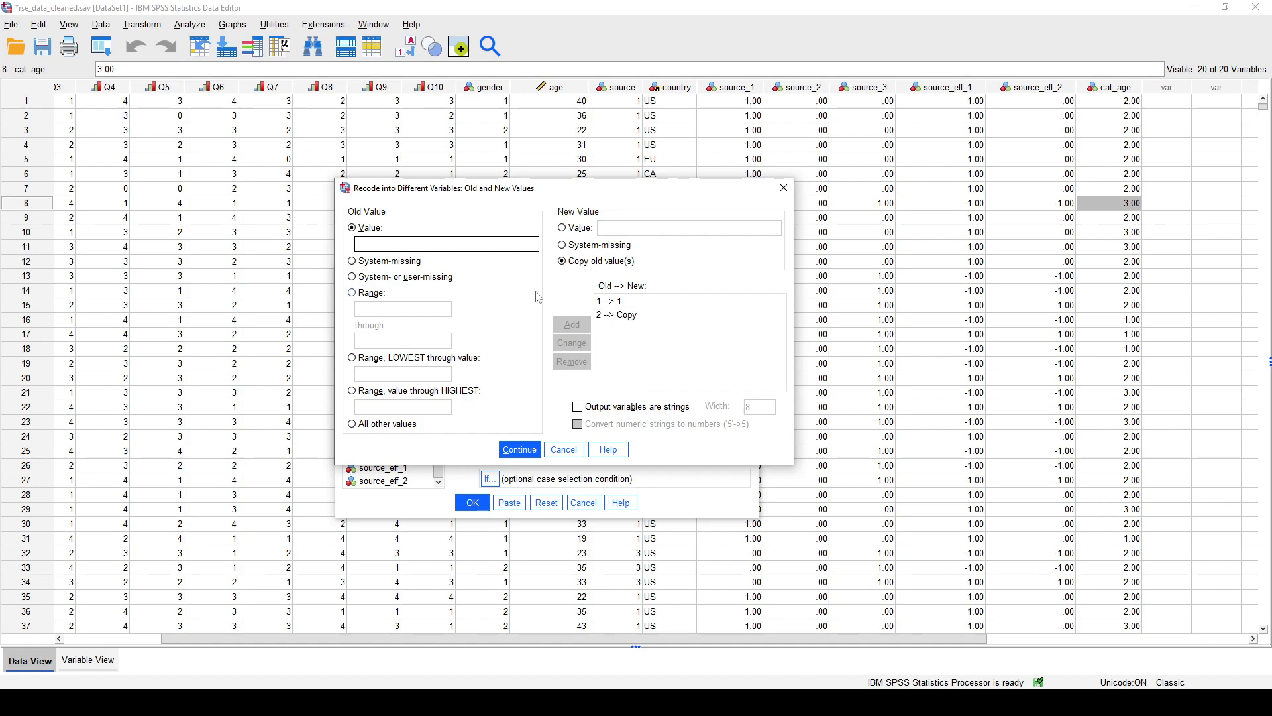
text(3)
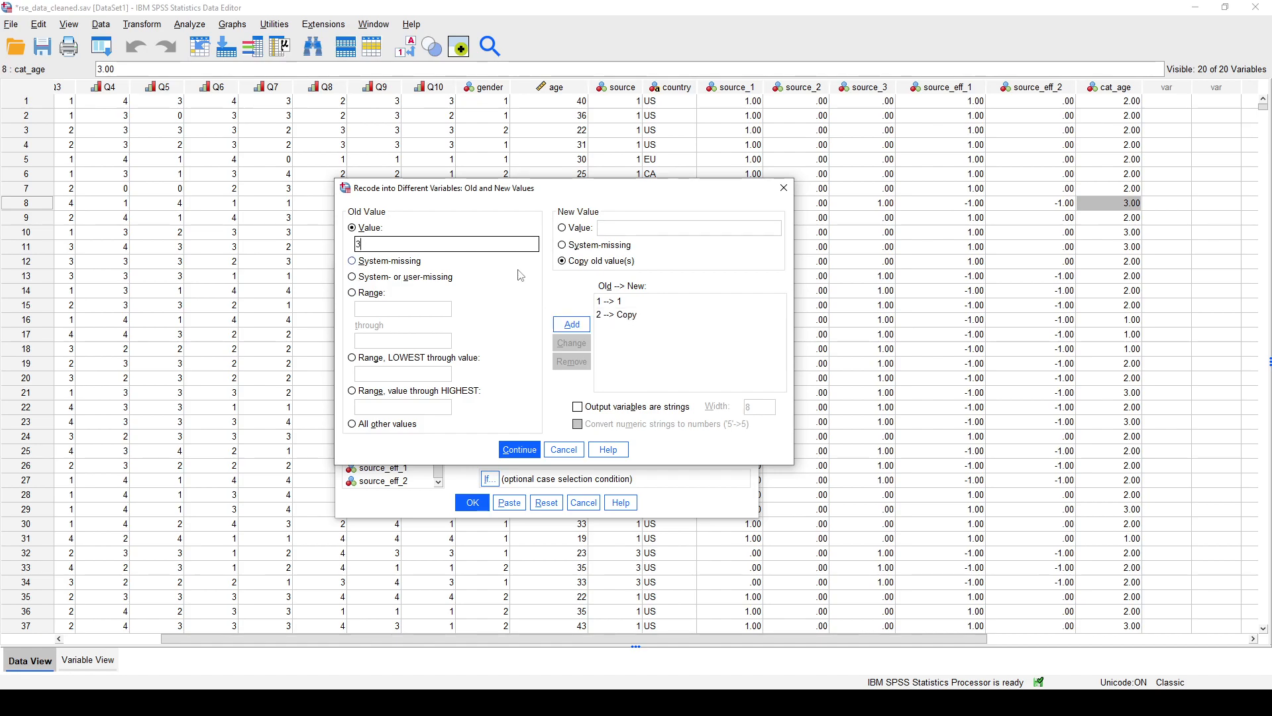
click(583, 325)
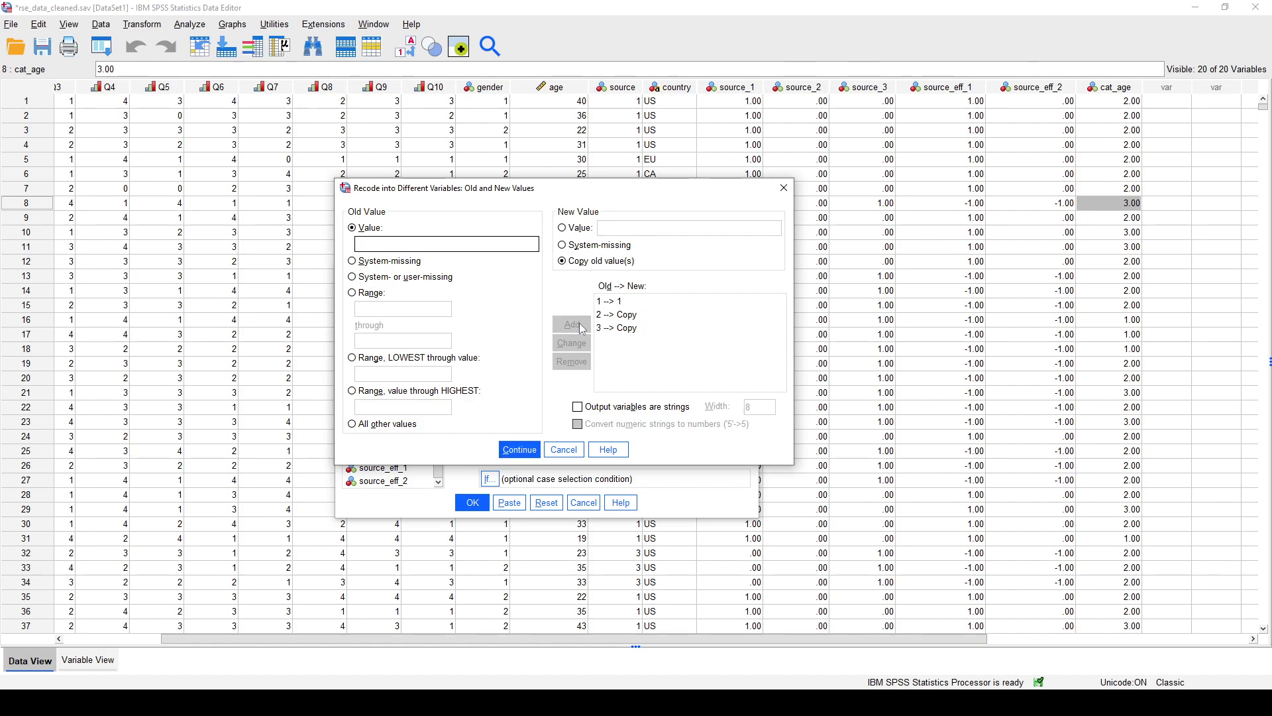
- Add a rule that recodes value 4 as 3, run the recode, and check new_cat_age for case 8
text(4)
click(573, 229)
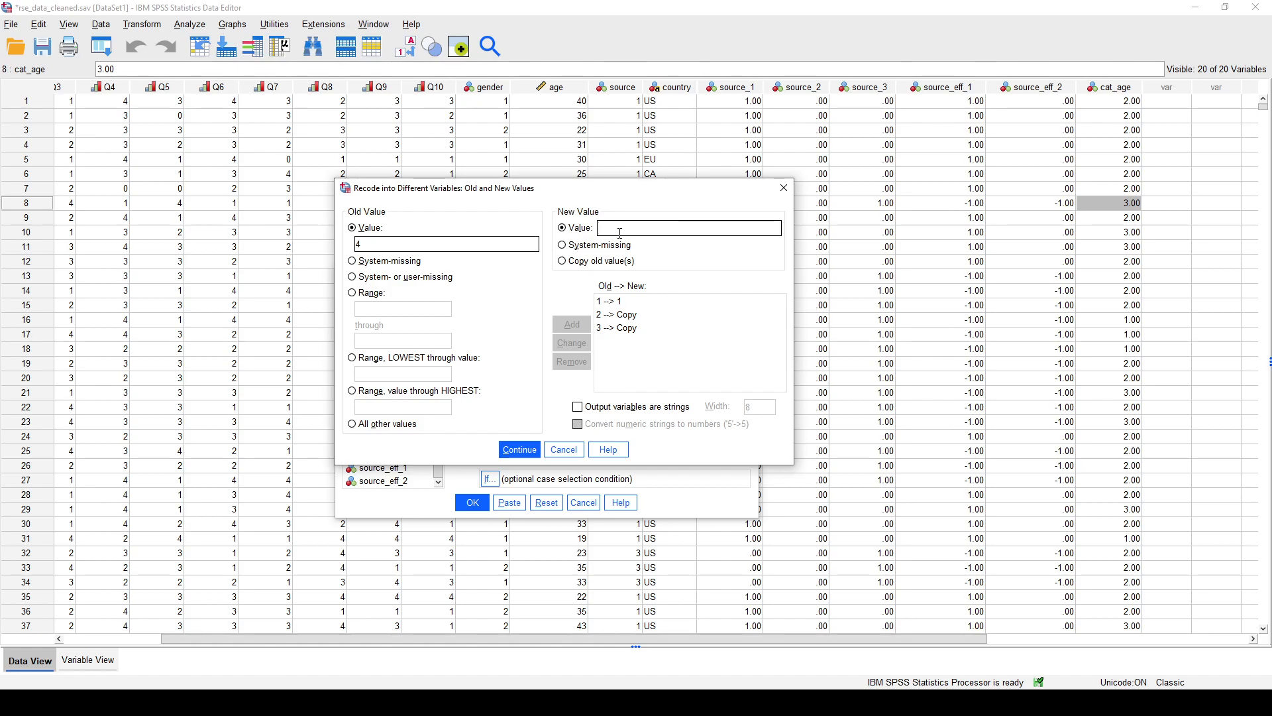
text(3)
click(580, 324)
click(520, 451)
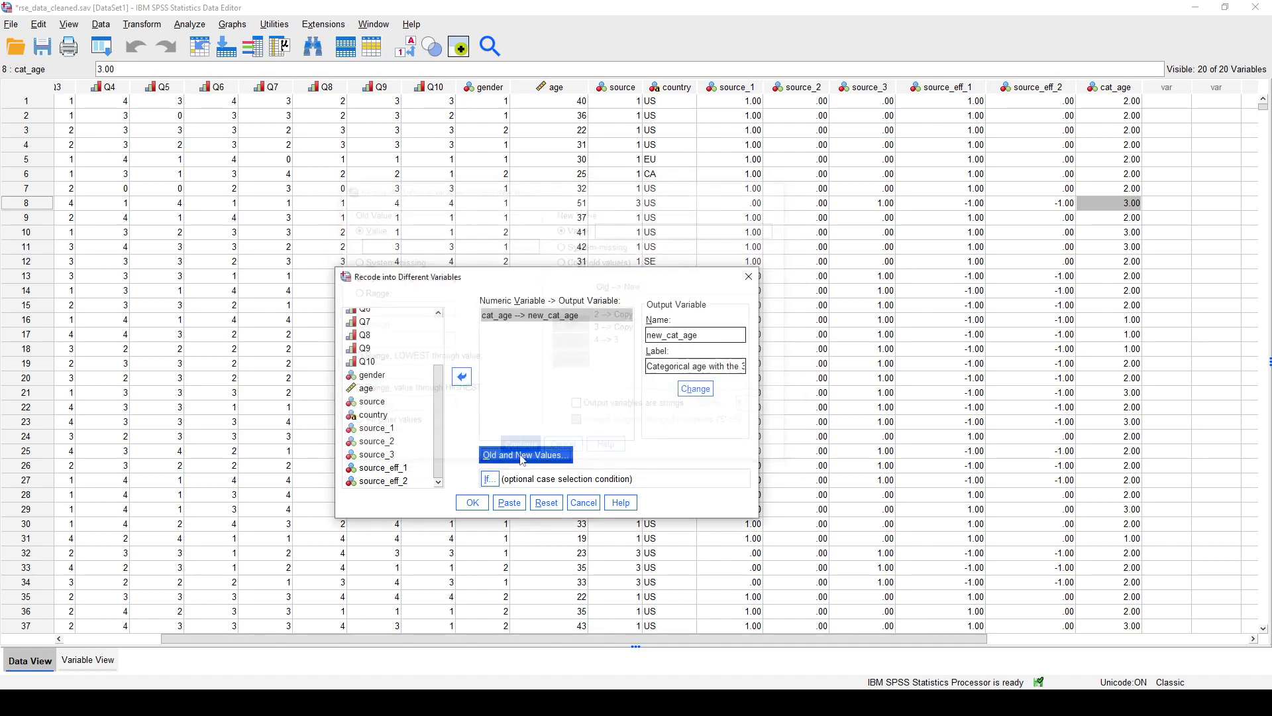
click(471, 503)
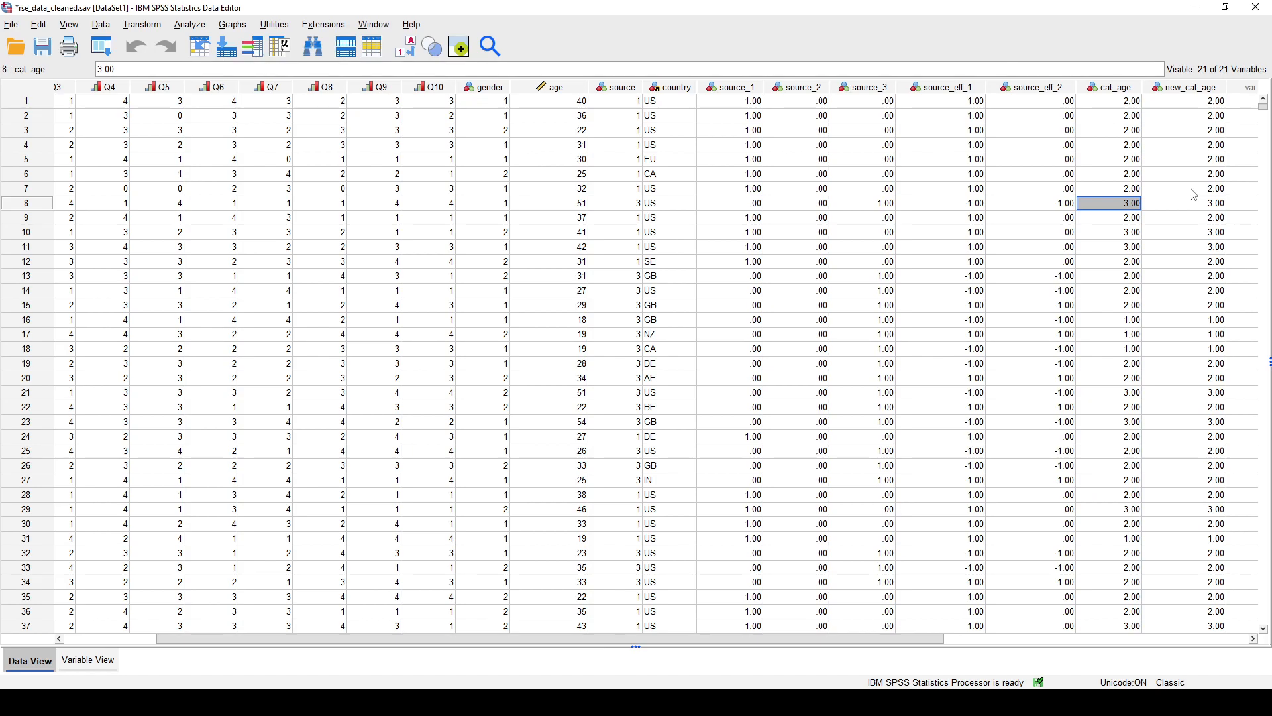
click(1194, 205)
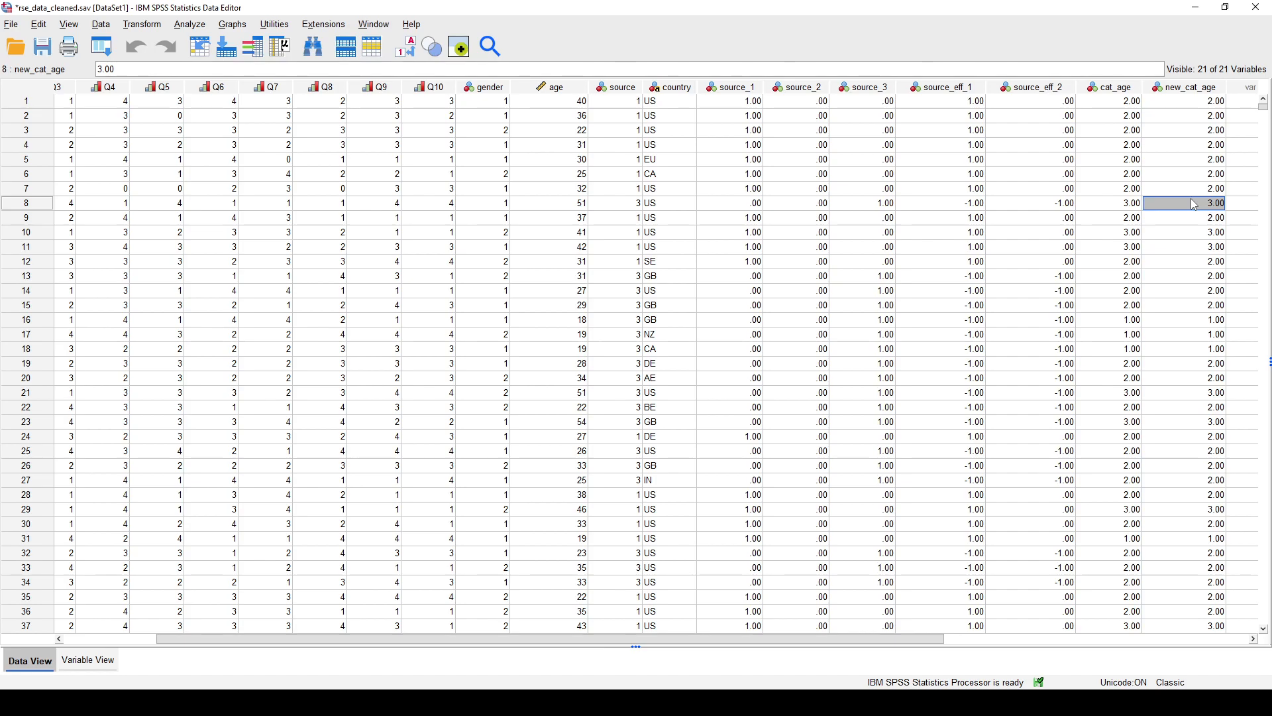
- Open the value labels of cat_age in Variable View and label value 1 as "20 or less"
click(86, 660)
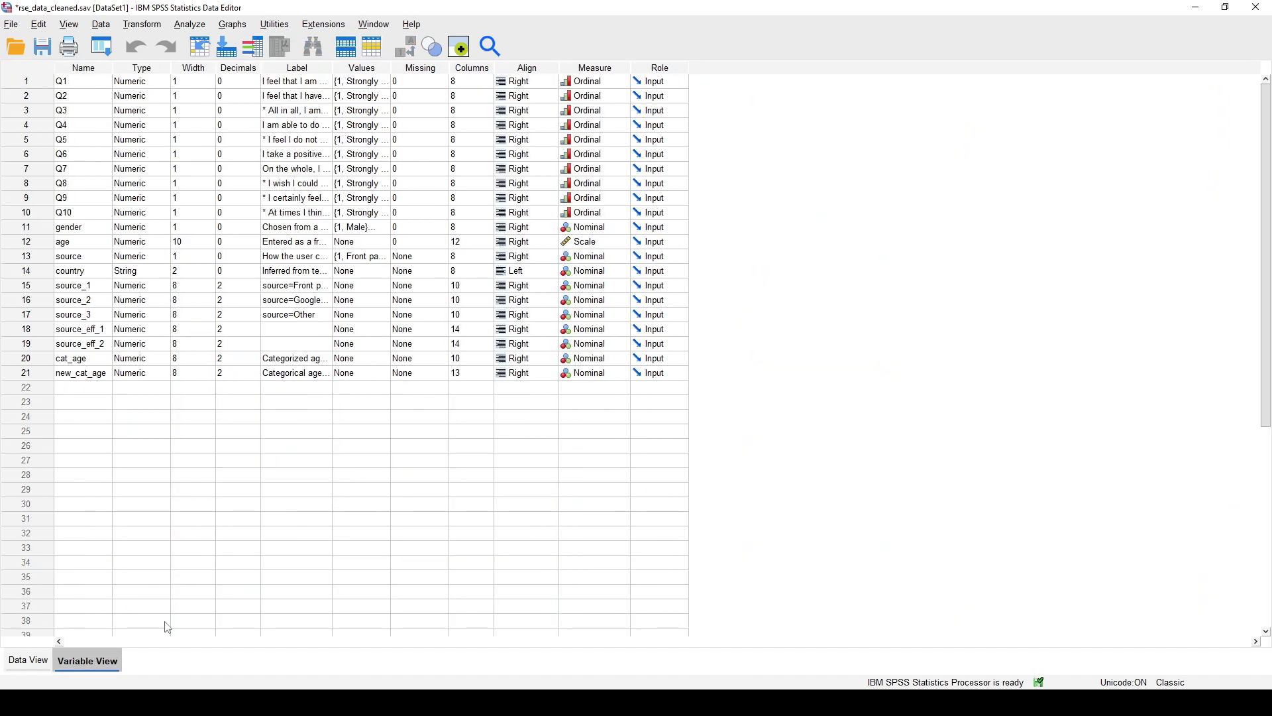
double_click(383, 360)
text(1)
click(576, 314)
text(les)
key(BackSpace)
key(BackSpace)
key(BackSpace)
text(20 or less)
click(532, 347)
- Add cat_age value labels "21 - 40" for 2 and "41 - 60" for 3
text(2)
click(588, 311)
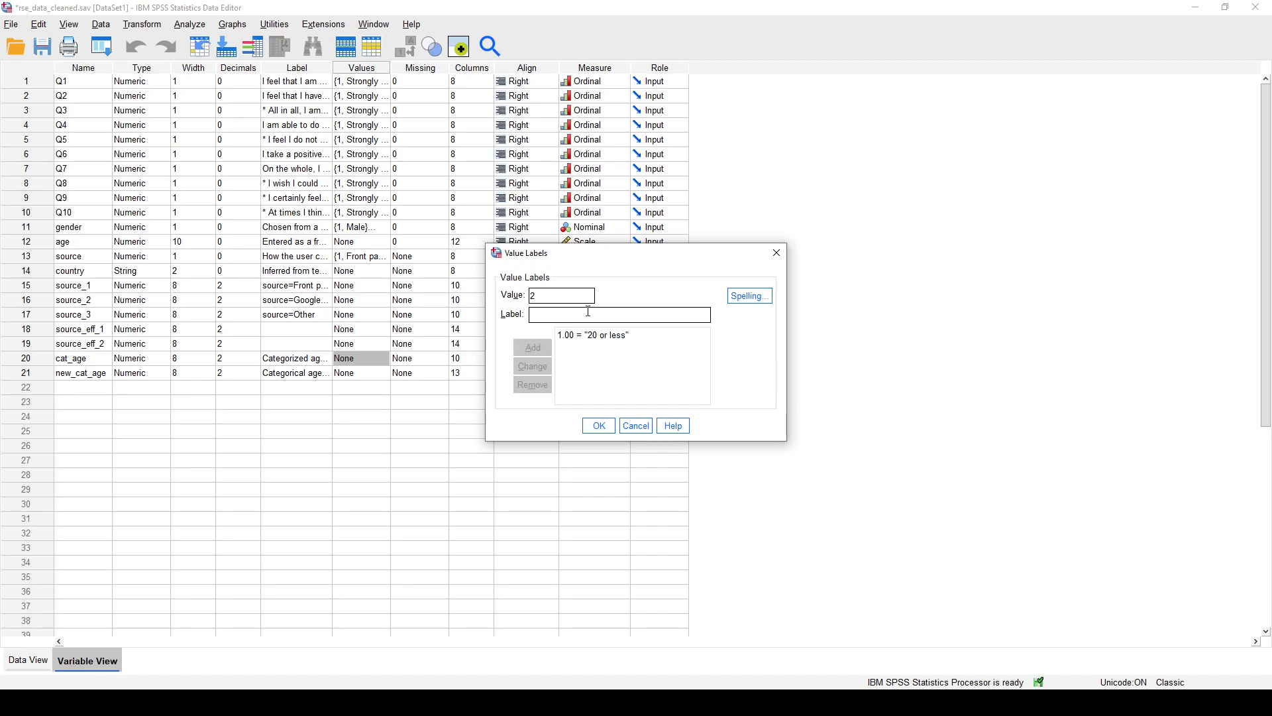
text(21 - 40)
click(533, 347)
text(3)
click(556, 310)
text(41 - 60)
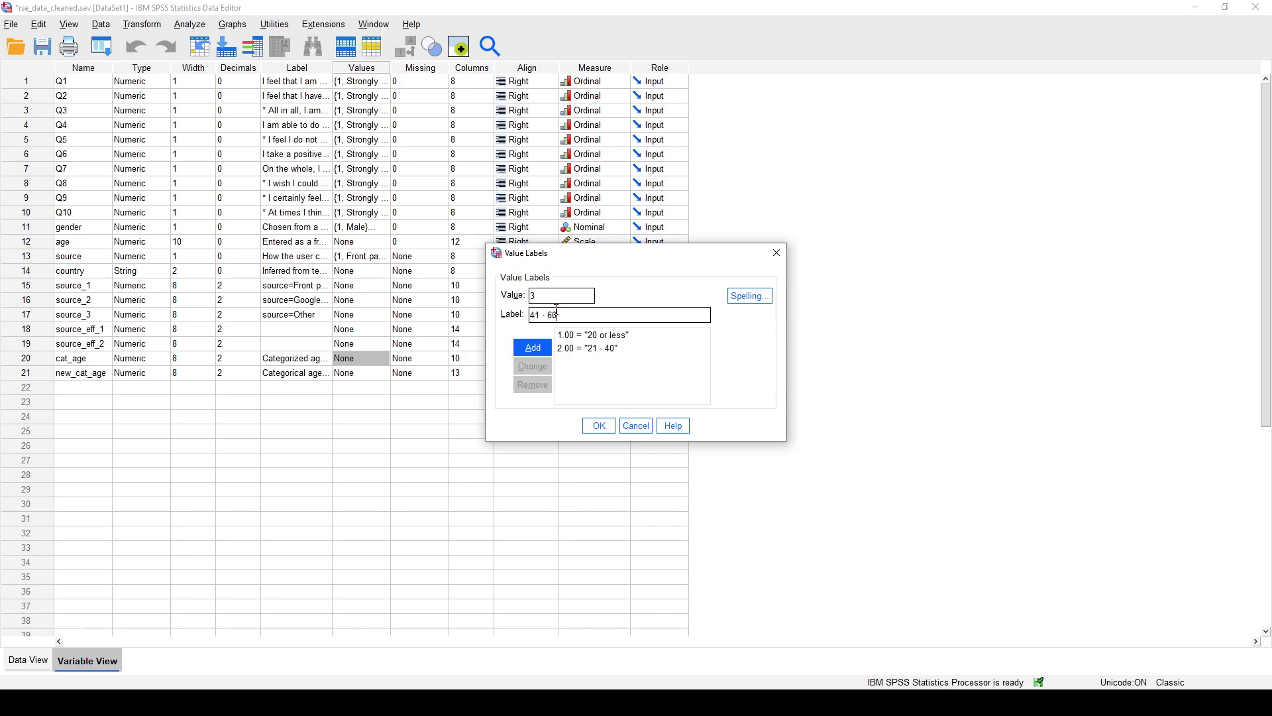
click(533, 347)
- Add the label "61 +" for value 4 of cat_age and accept the value labels
click(547, 297)
text(4)
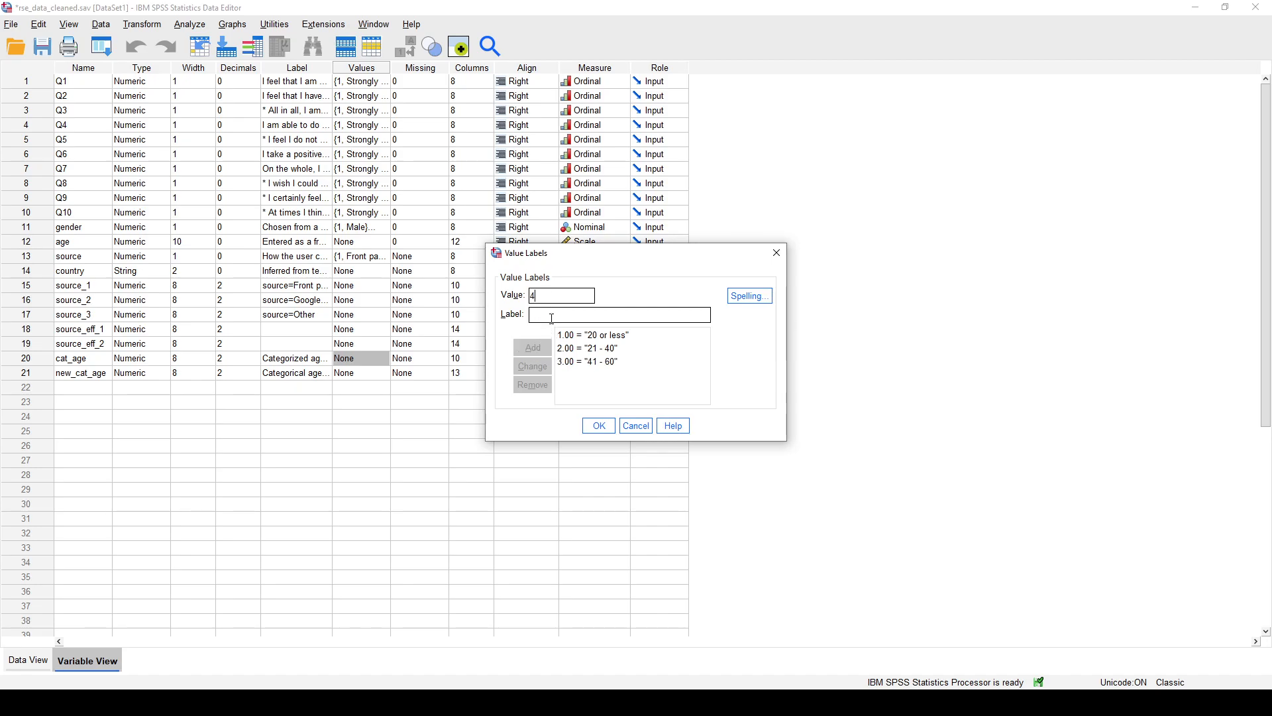
text(61 +)
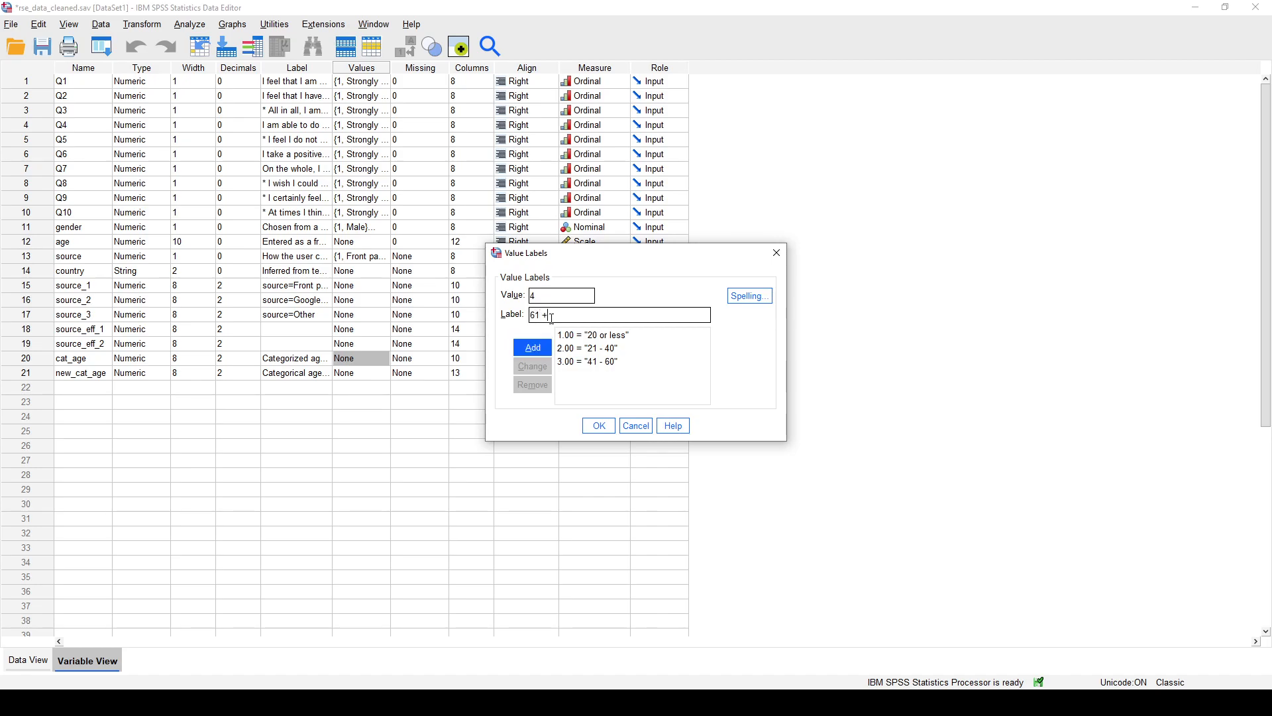
click(533, 348)
click(598, 425)
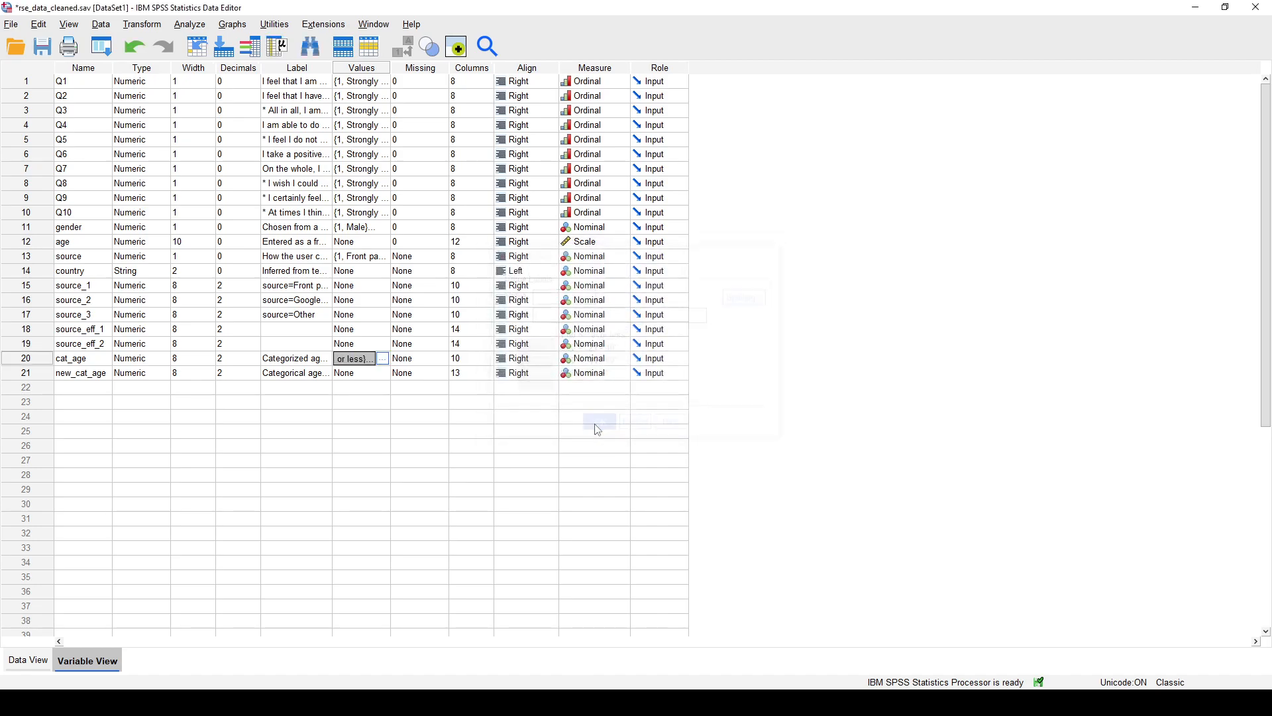
- Open the value labels of new_cat_age and label 1 as "20 or less" and 2 as "21 - 40"
click(375, 373)
click(382, 373)
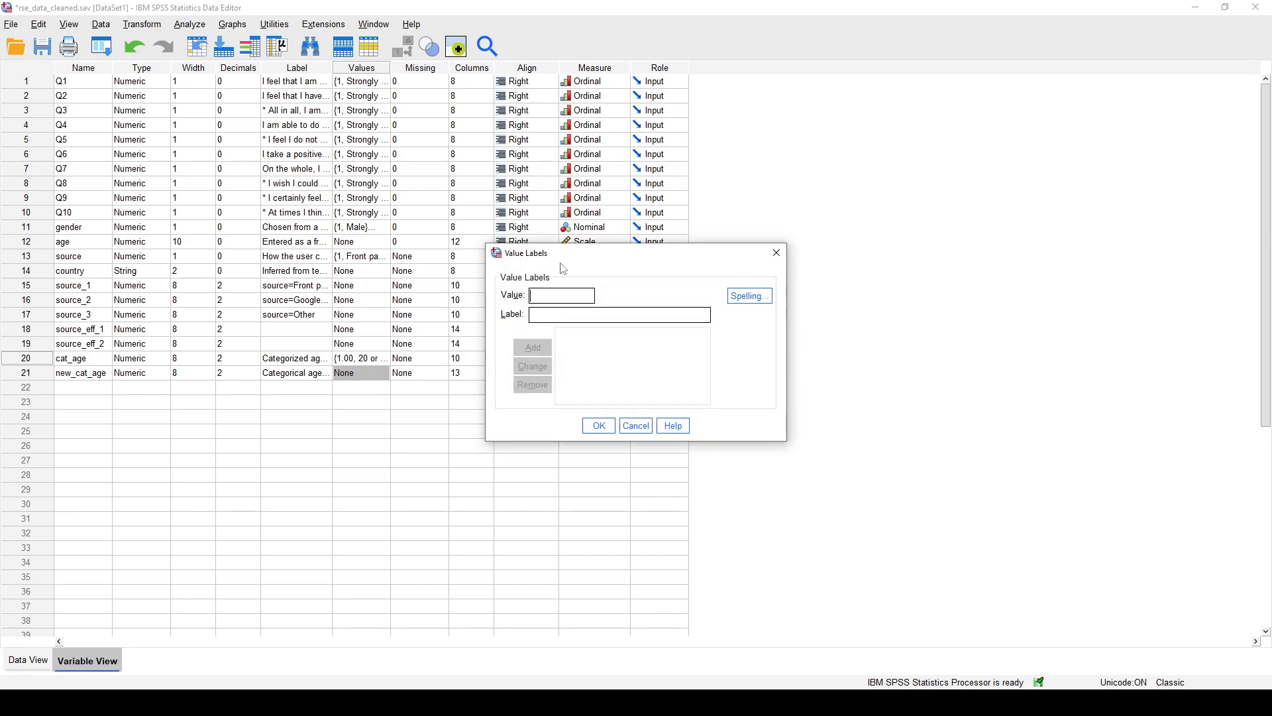
text(1)
click(571, 315)
text(20 or less)
click(534, 354)
text(2)
click(556, 314)
text(21 -)
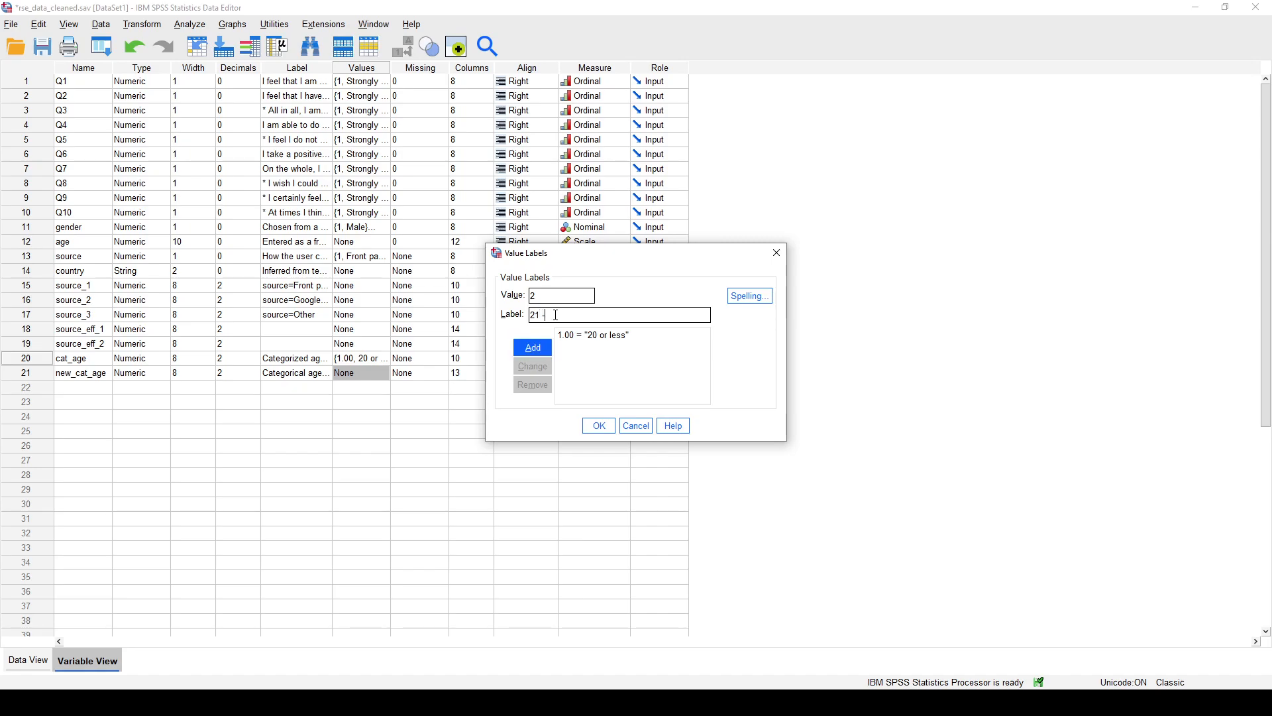
text( 40)
click(534, 349)
- Add the label "41 +" for value 3 of new_cat_age and accept the value labels
text(3)
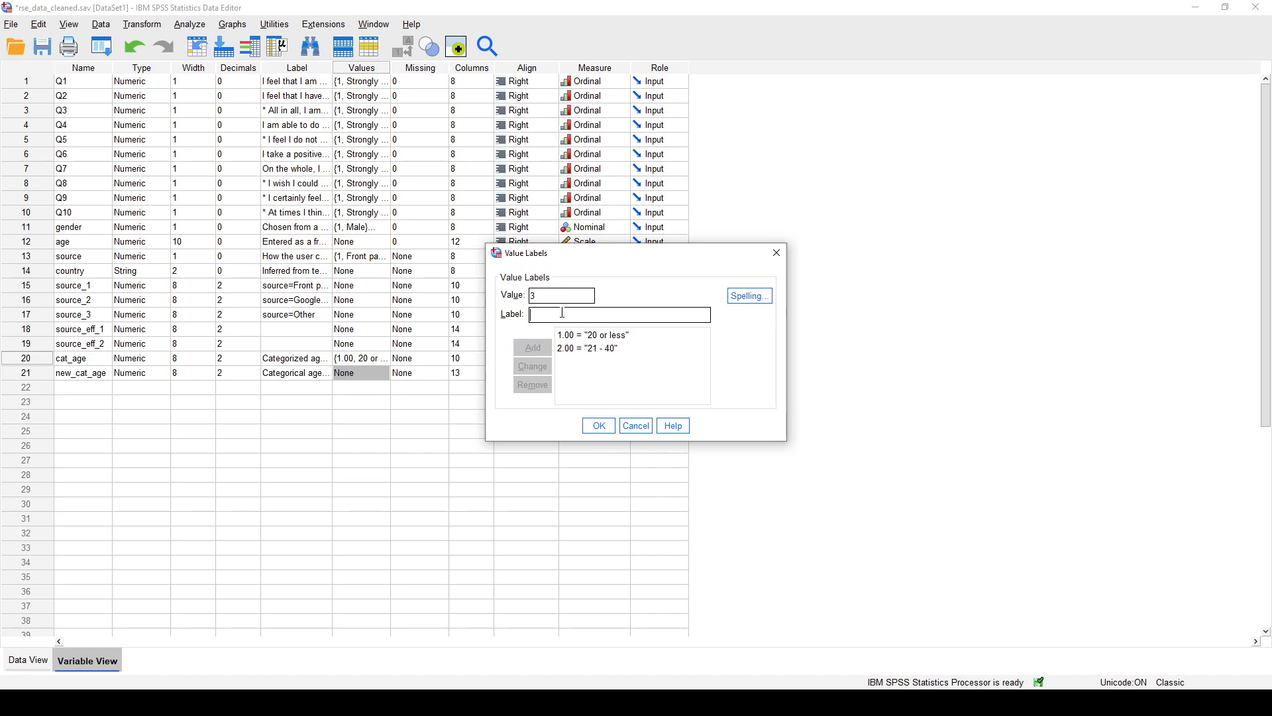
click(564, 314)
text(41 +)
click(542, 347)
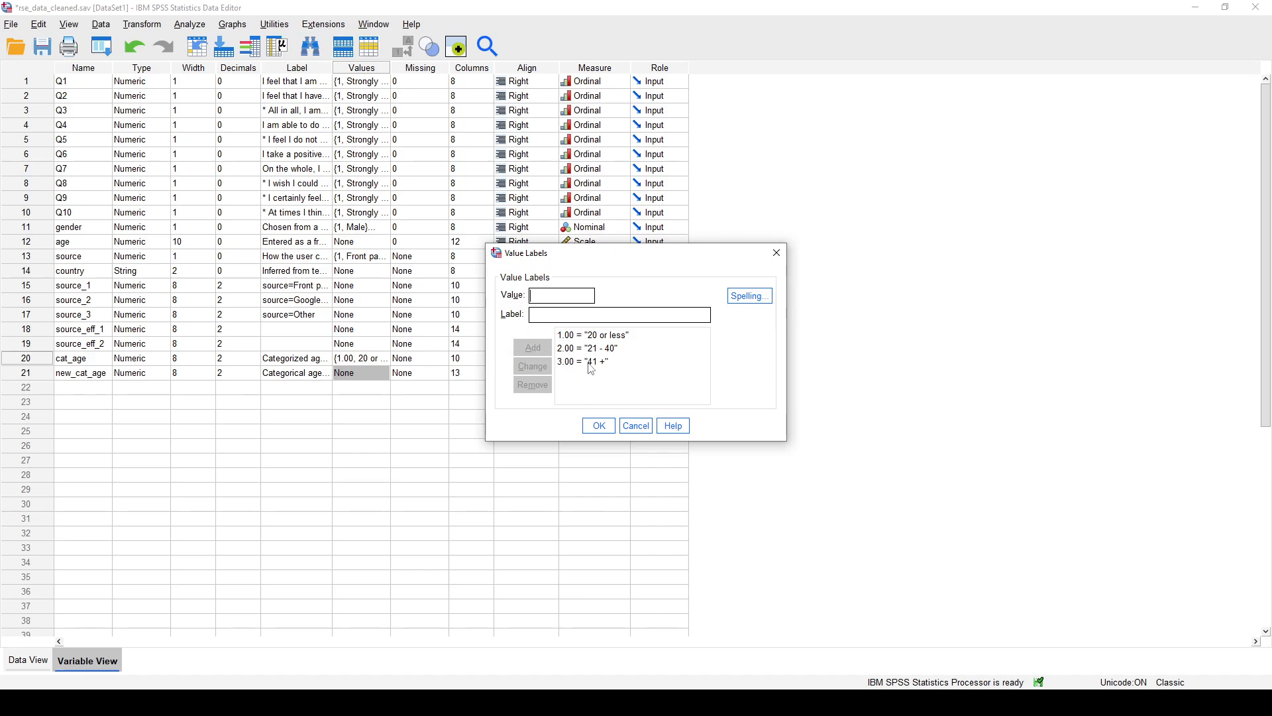
click(599, 426)
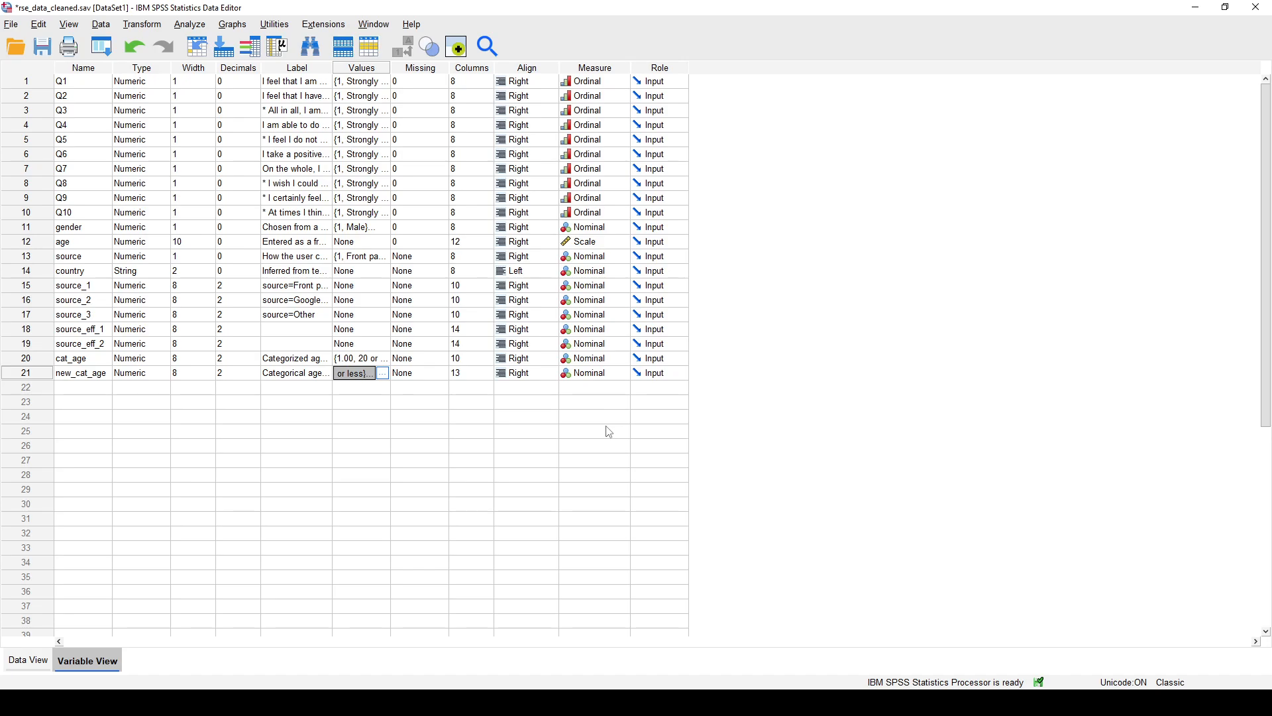
- Review the value label assigned to code 3 of new_cat_age and close the dialog without changes
click(382, 373)
click(597, 363)
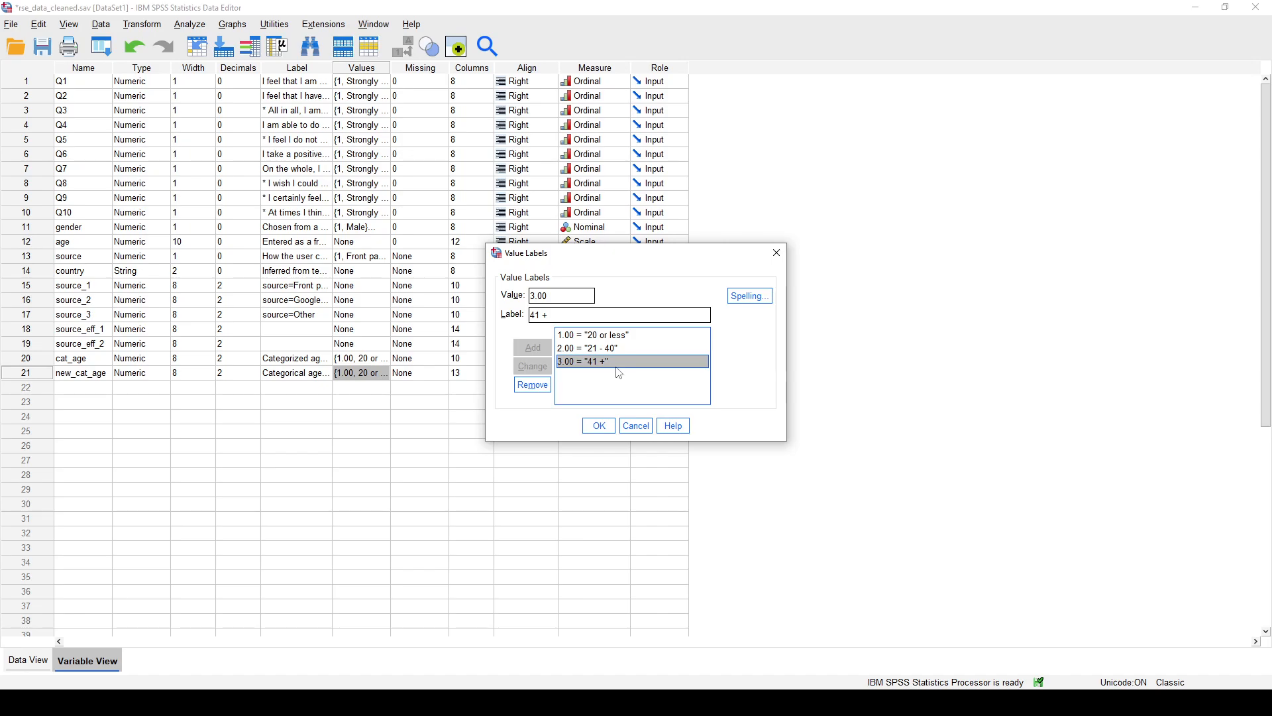
click(638, 428)
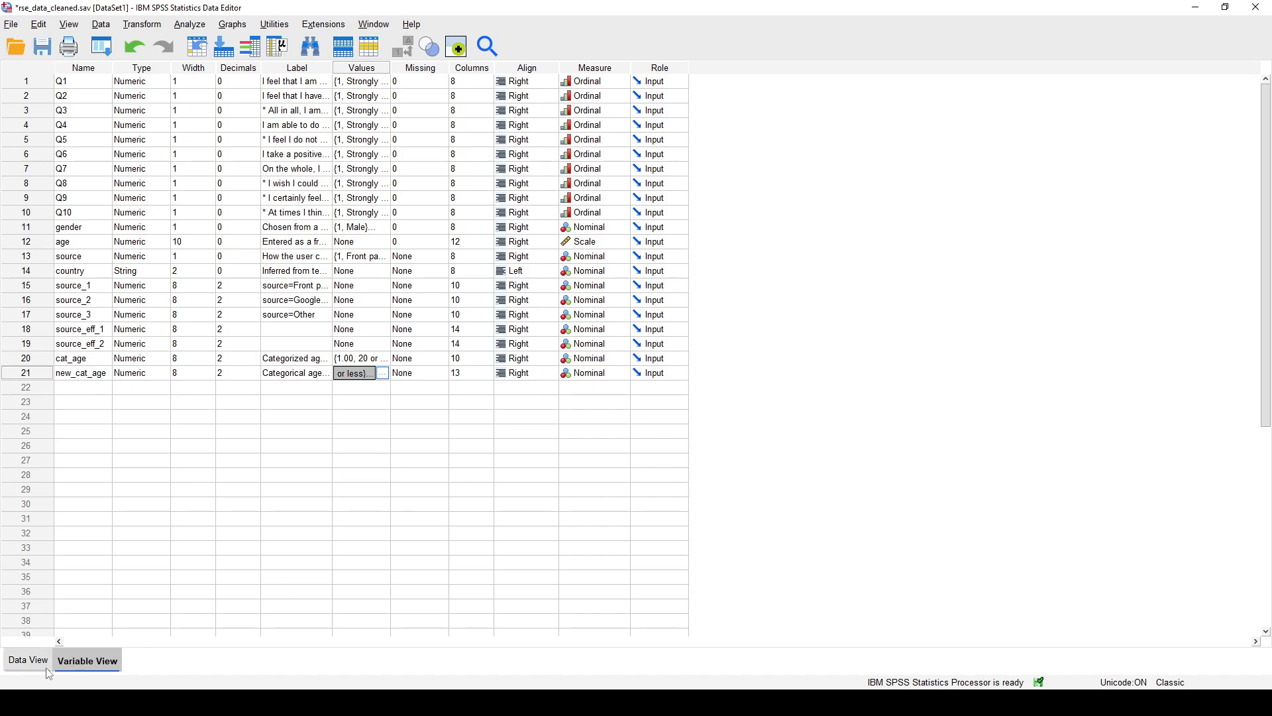
- Glance at the case data, return to Variable View, and widen the Label column to fit the full variable labels
click(27, 661)
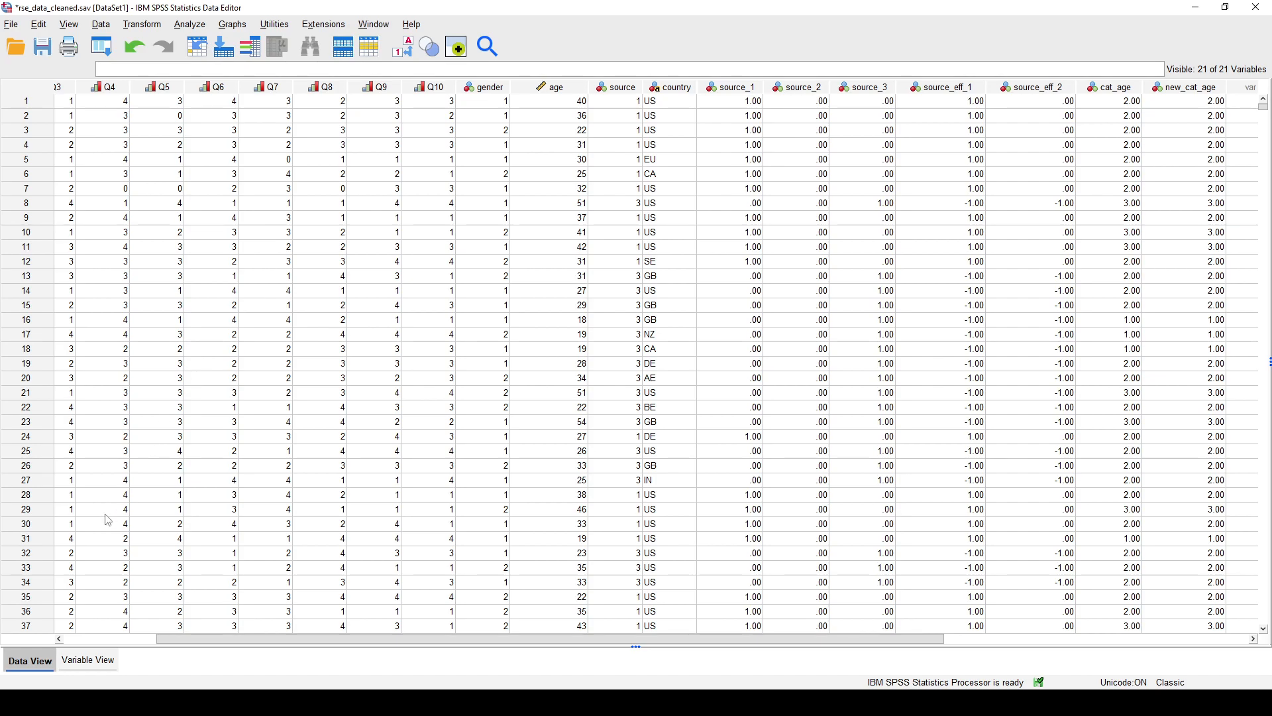
click(88, 660)
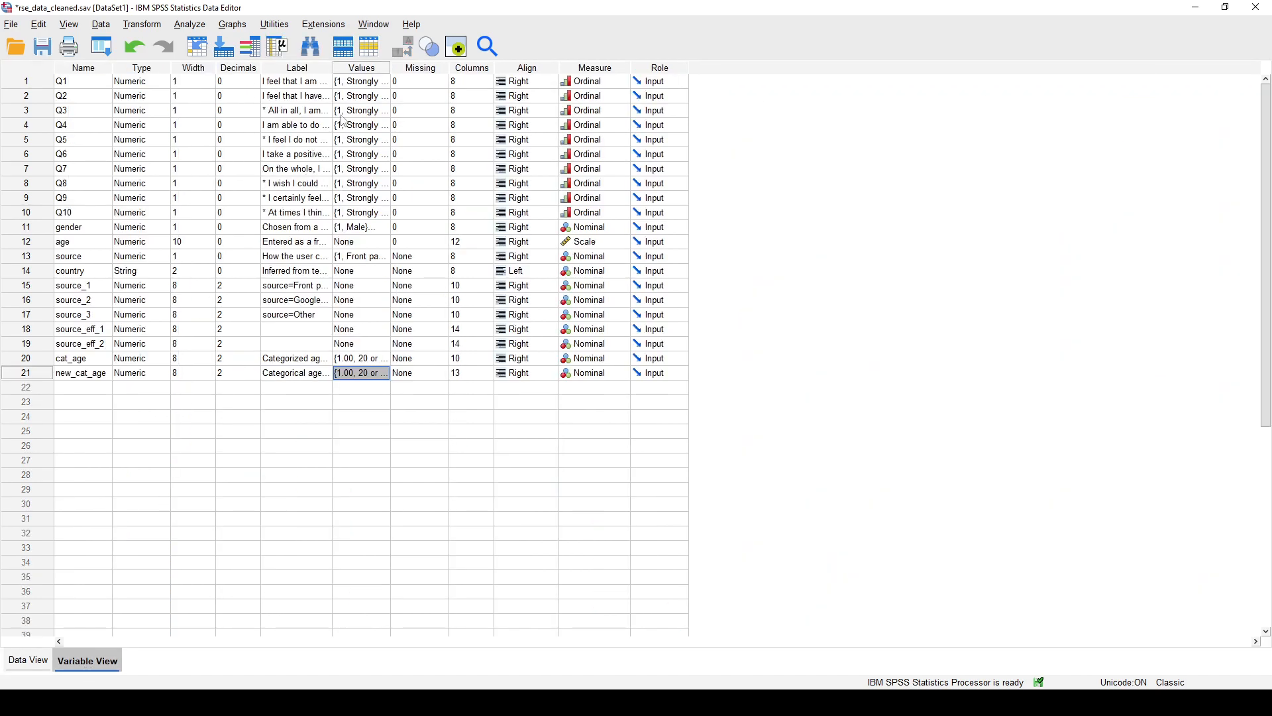
drag(325, 68, 576, 98)
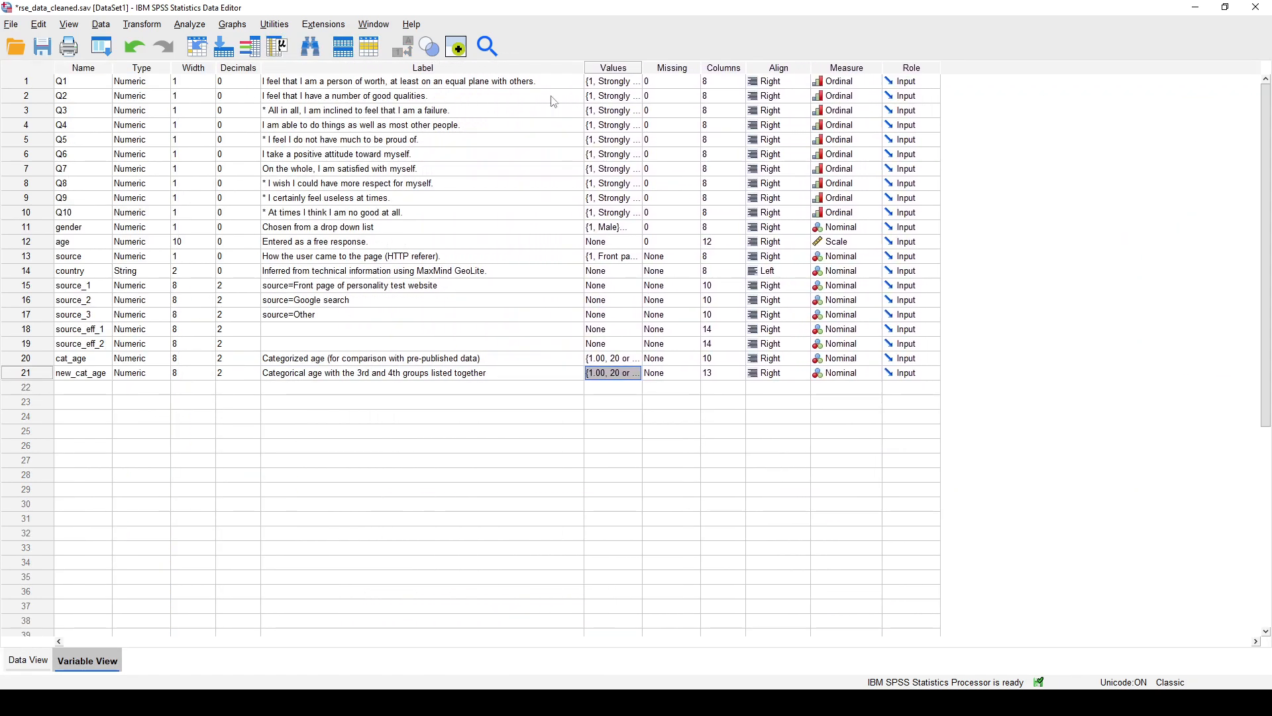
- Compare the wording of the Q1, Q2 and Q3 labels to tell positively worded items from the asterisked negative ones
click(87, 83)
click(314, 111)
click(423, 174)
click(504, 82)
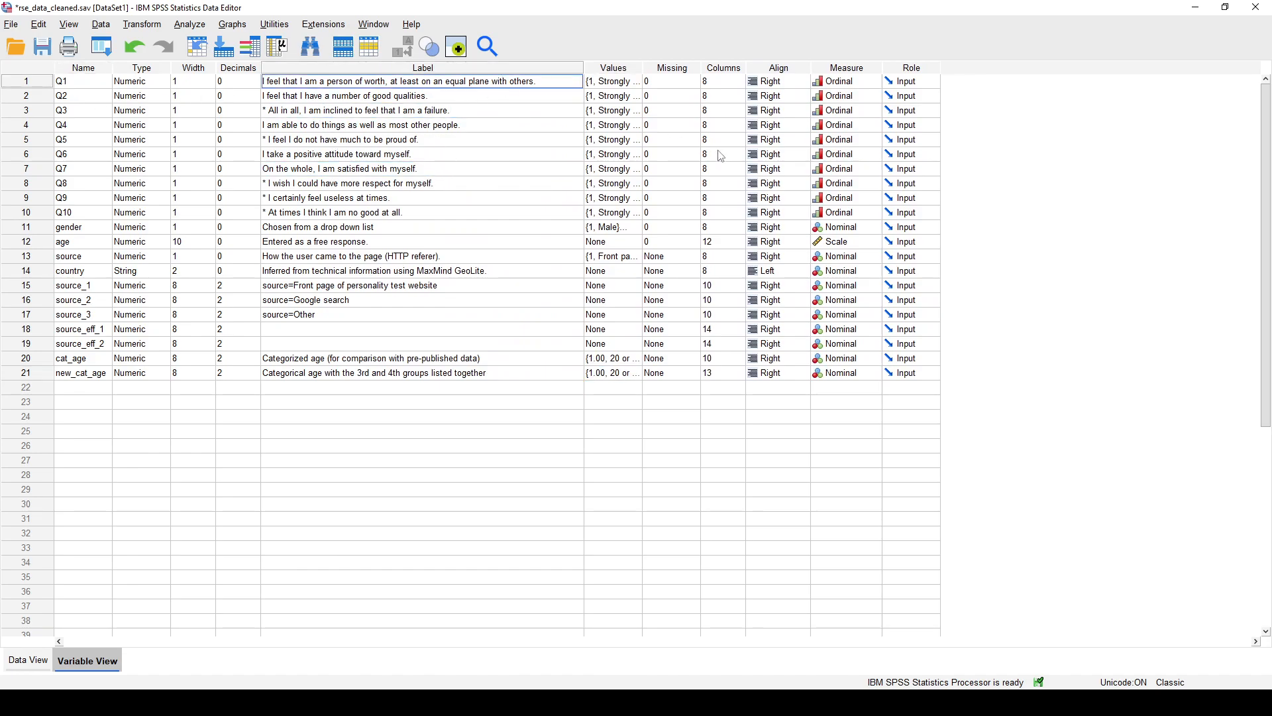
key(Down)
key(Up)
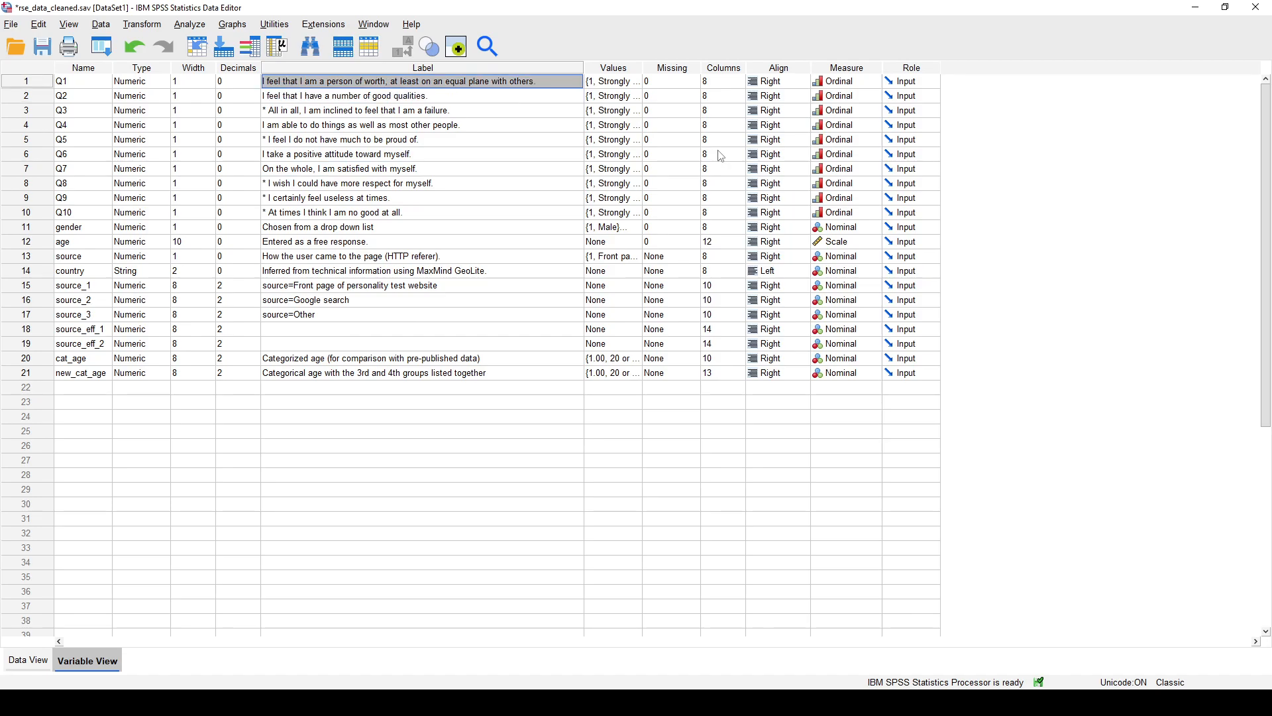
key(Down)
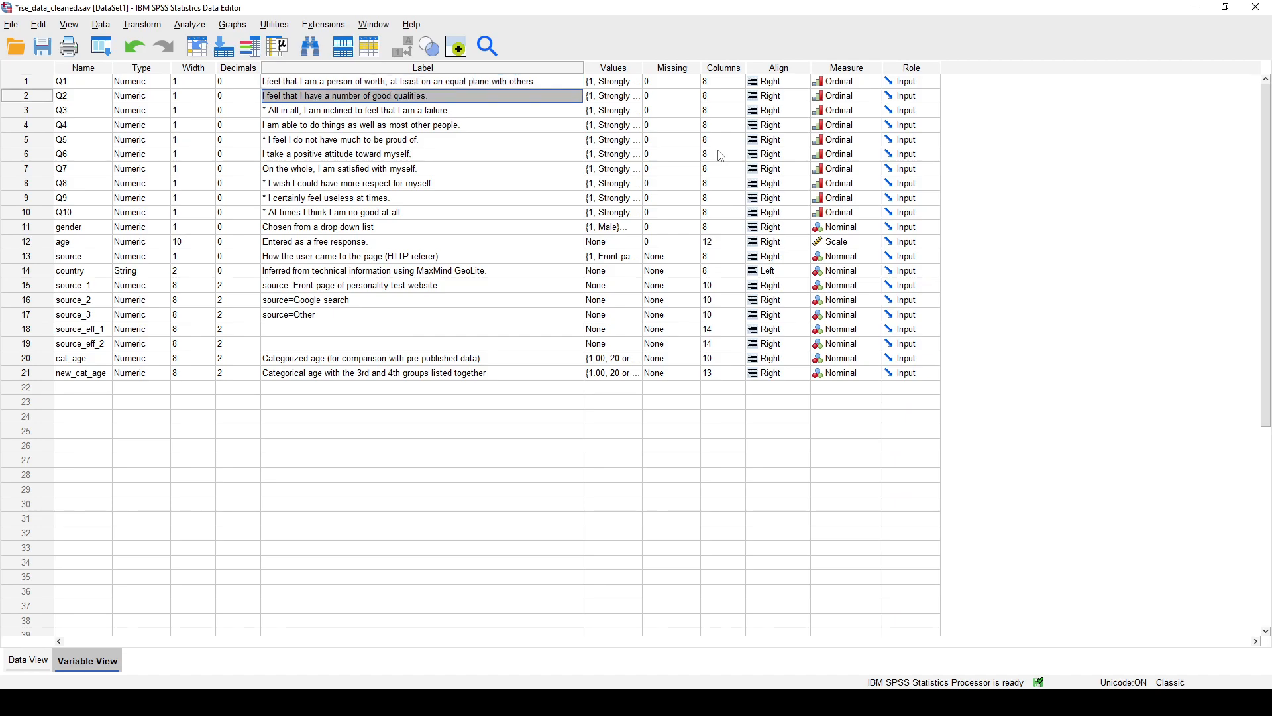
key(Down)
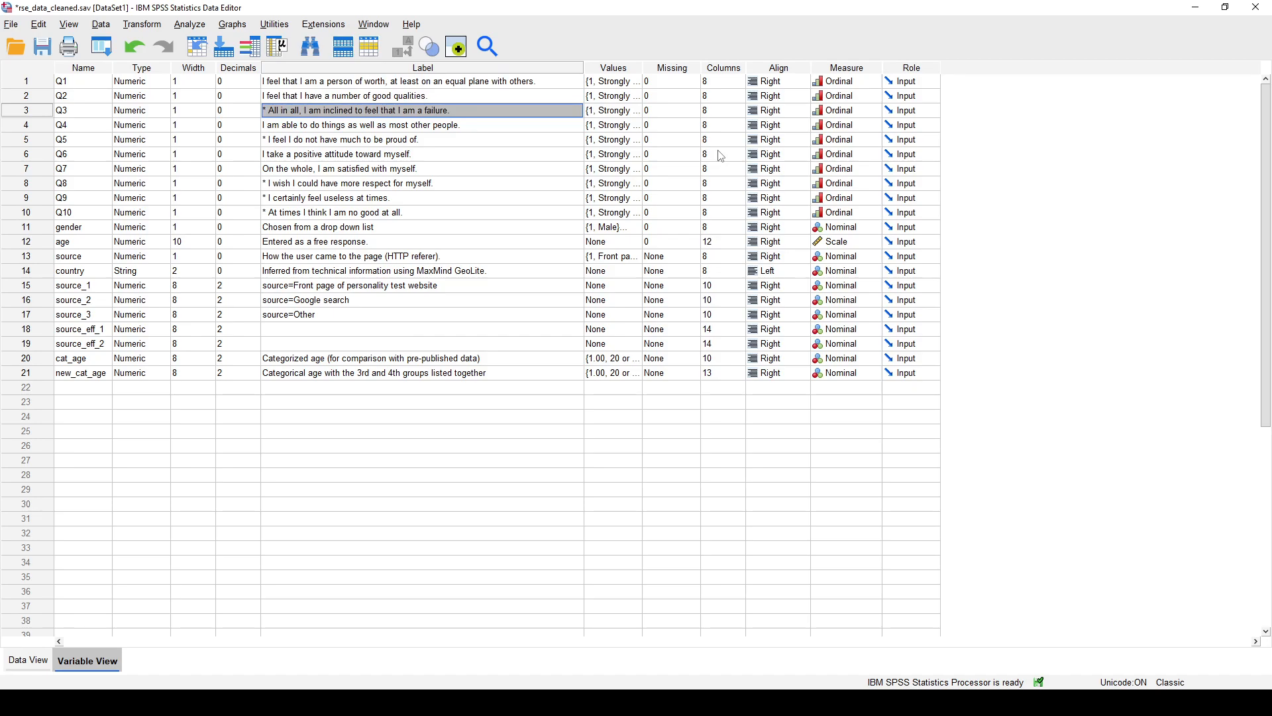
key(Up)
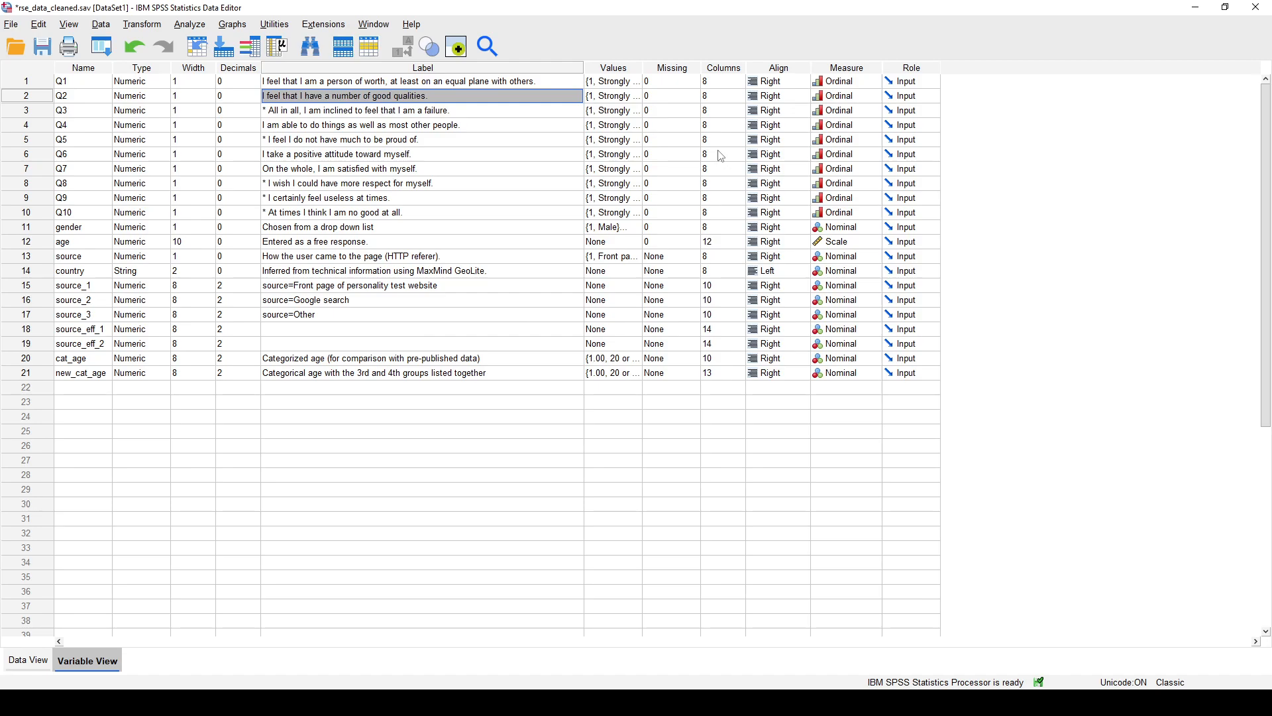
key(Down)
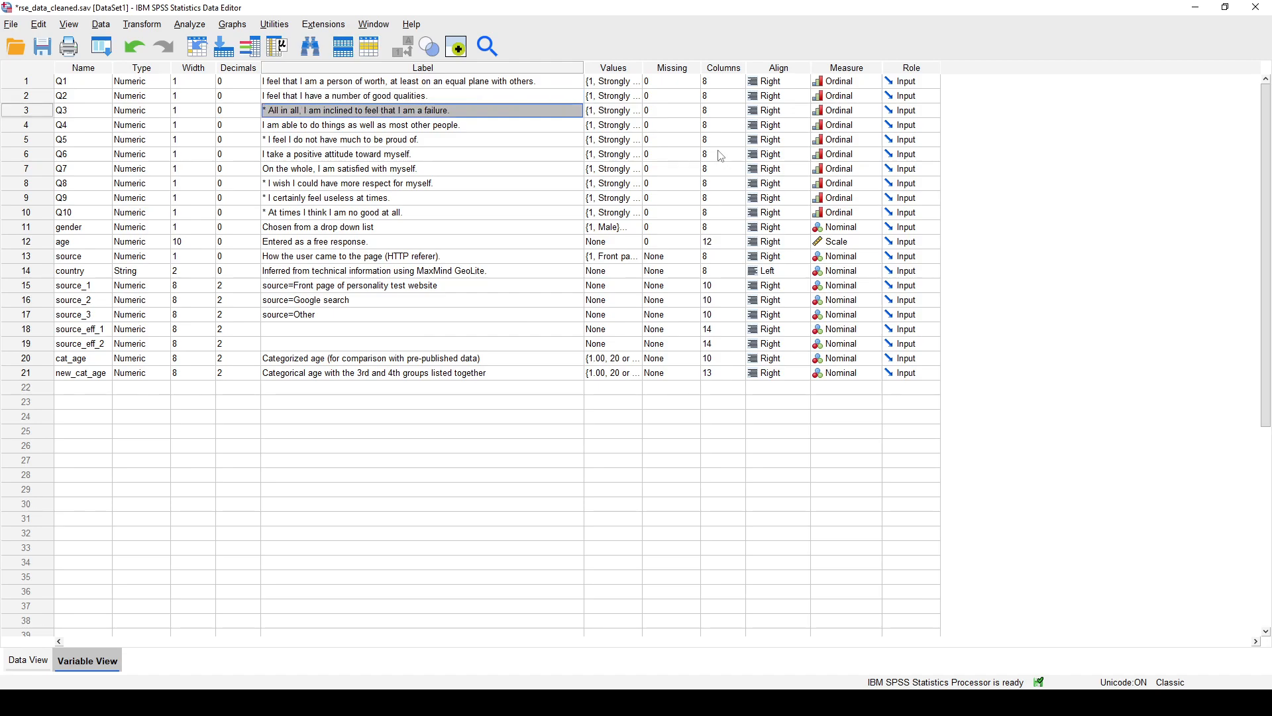
key(Up)
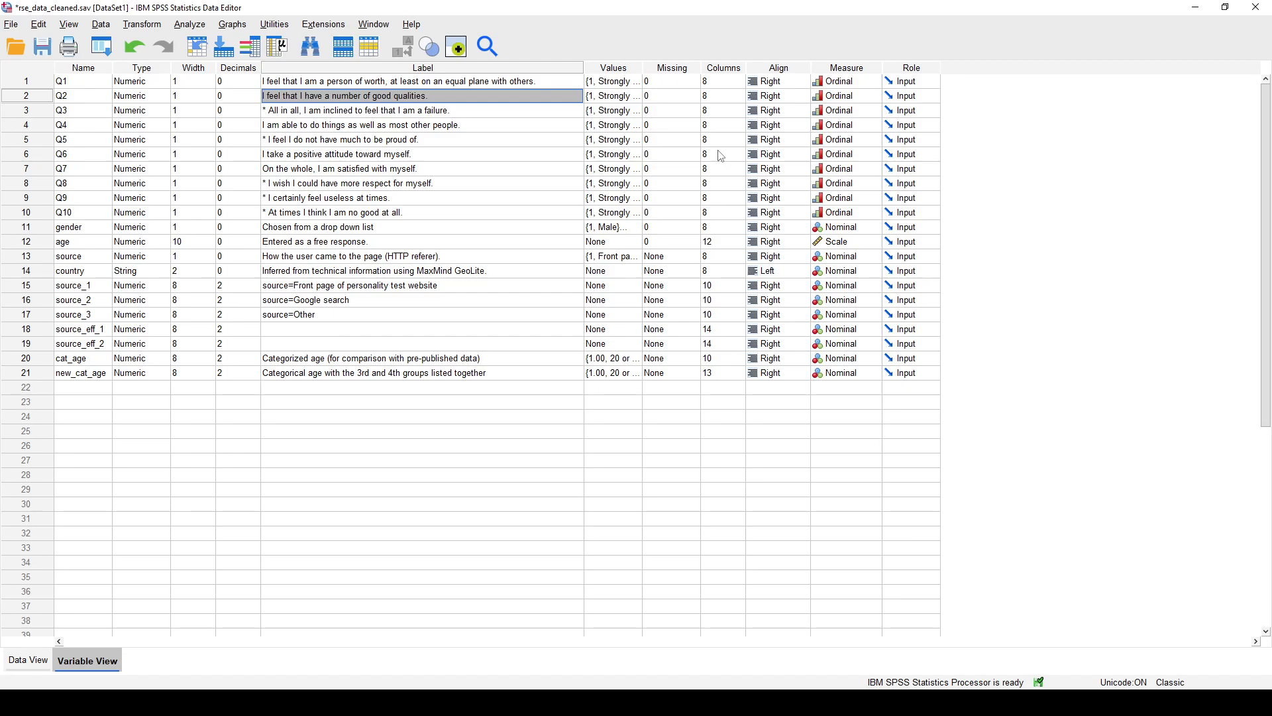
key(Down)
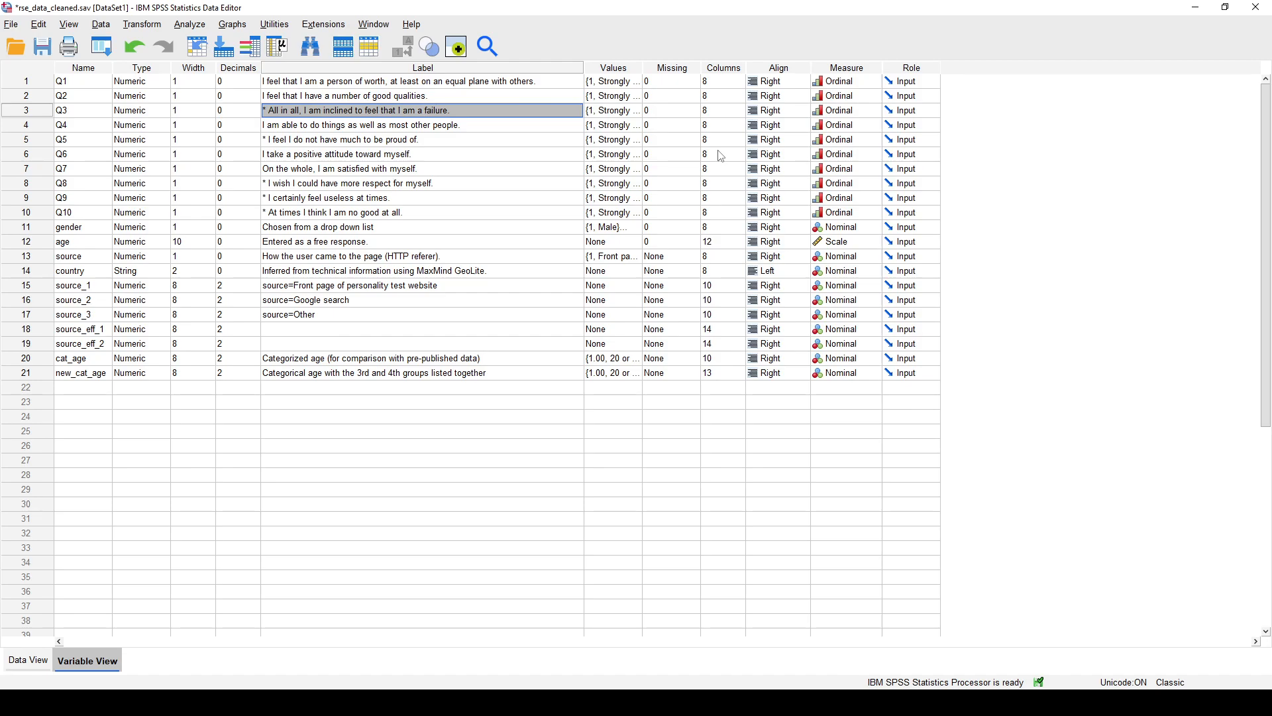
click(426, 93)
click(447, 110)
click(468, 81)
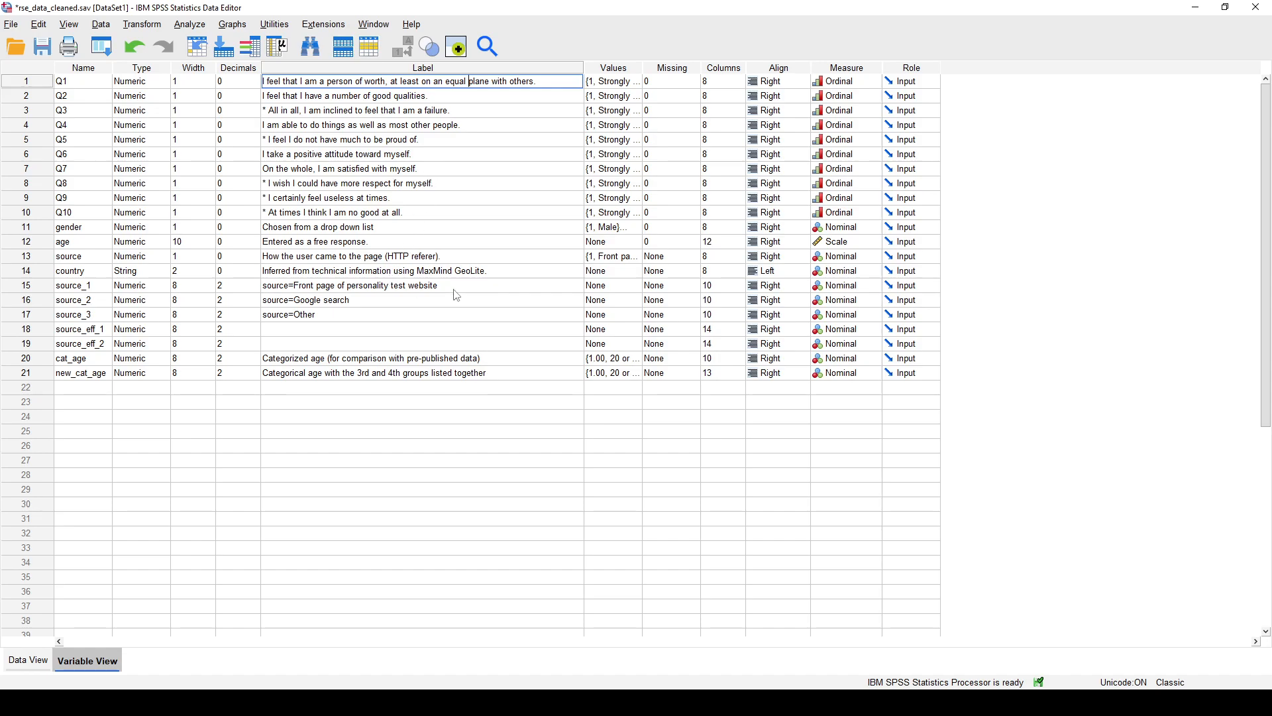
key(Down)
key(Down)
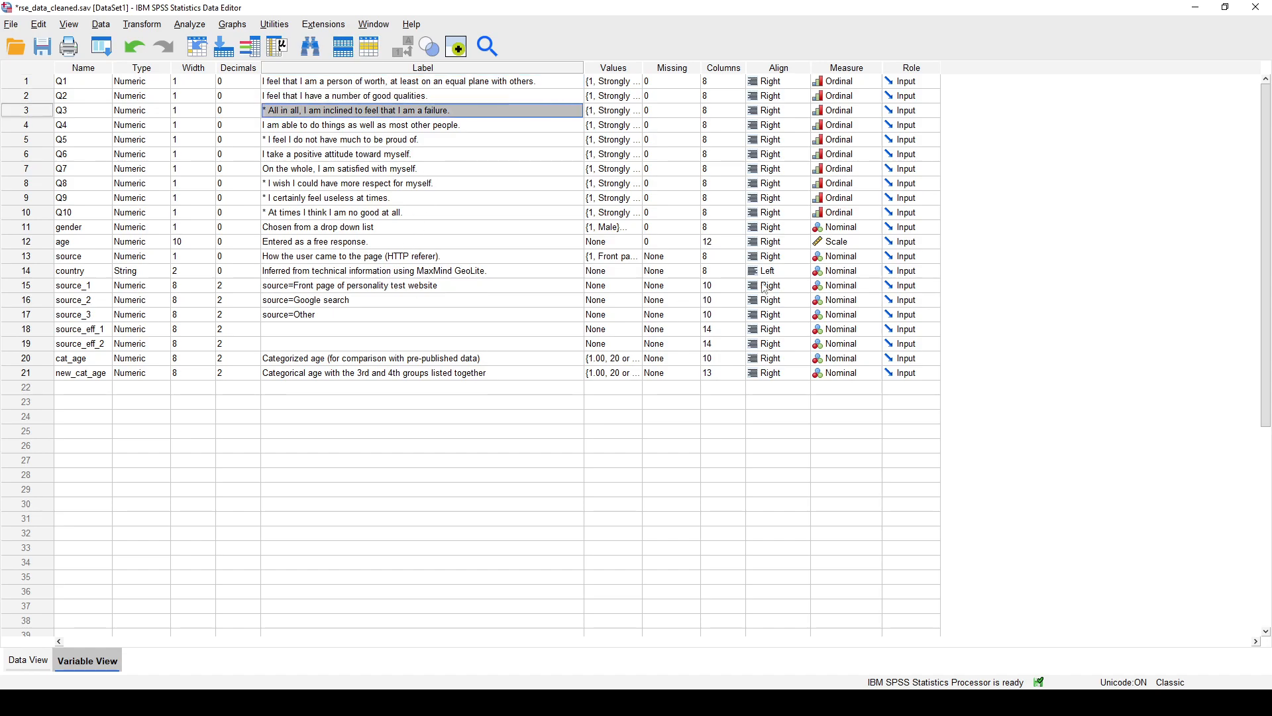
double_click(493, 111)
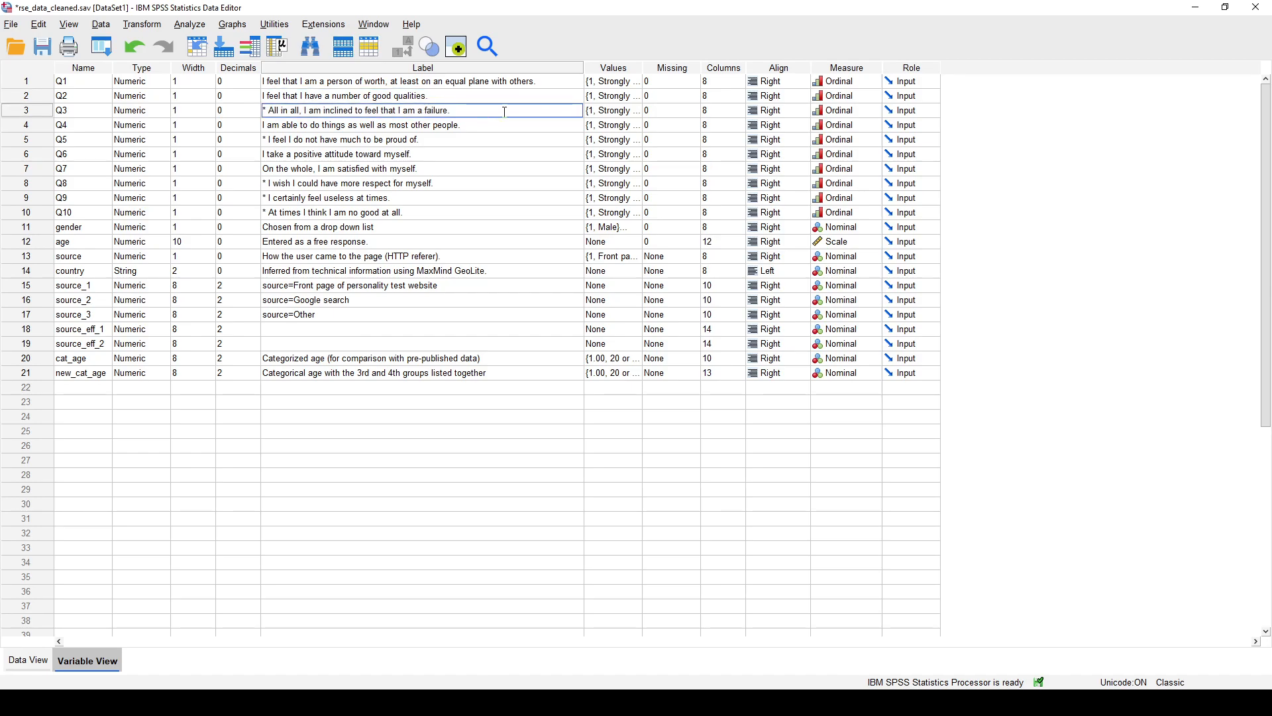
key(Escape)
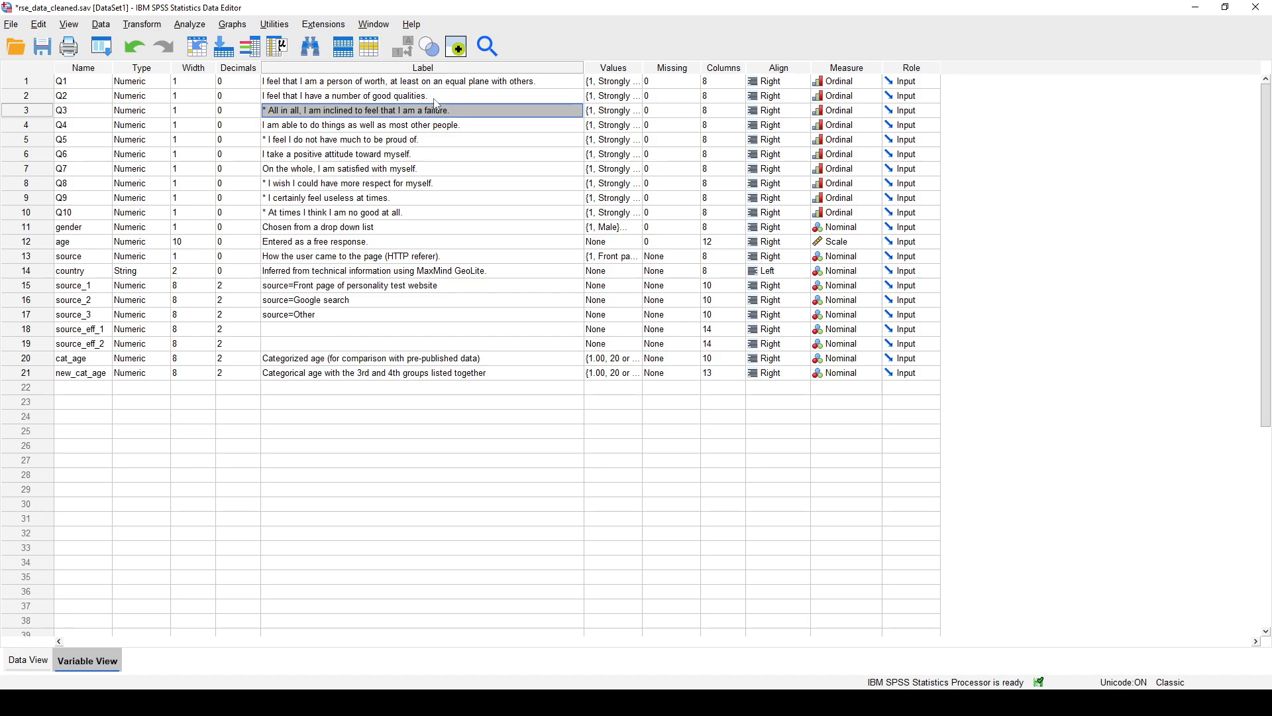
- Open Recode into Different Variables, reset its previous settings, and list the variables by name instead of label
click(150, 25)
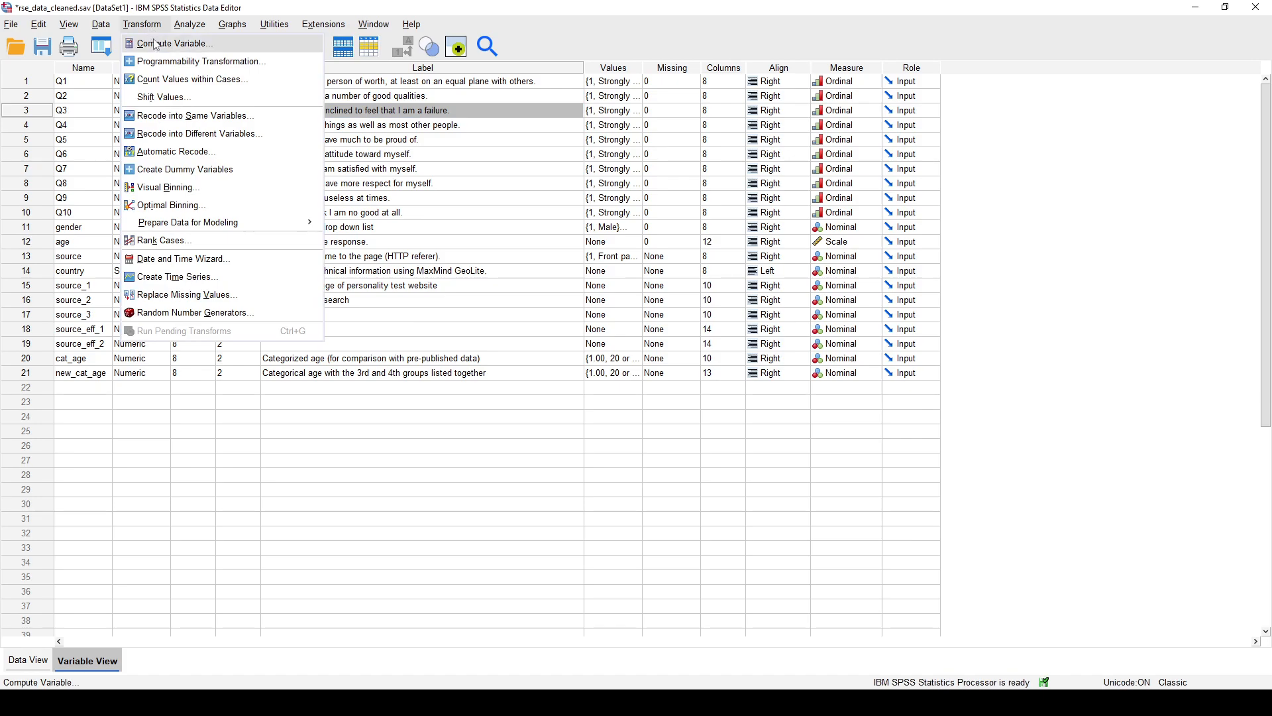
click(221, 134)
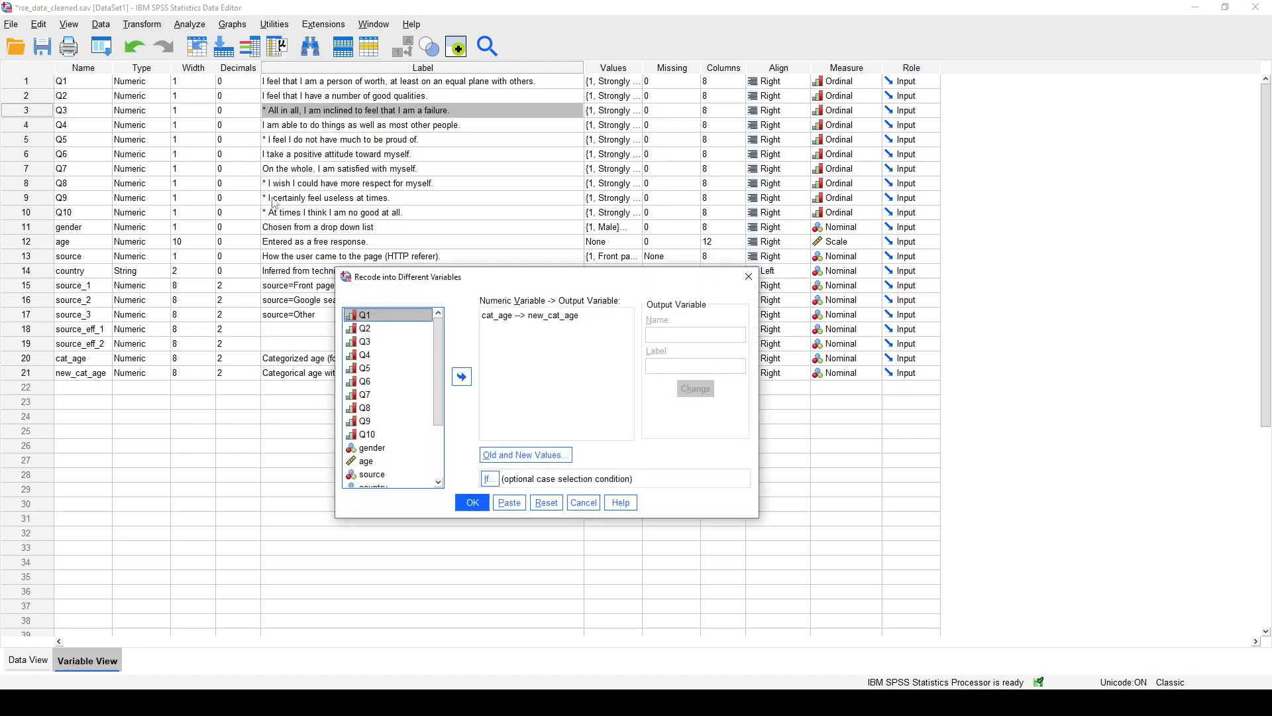
click(405, 341)
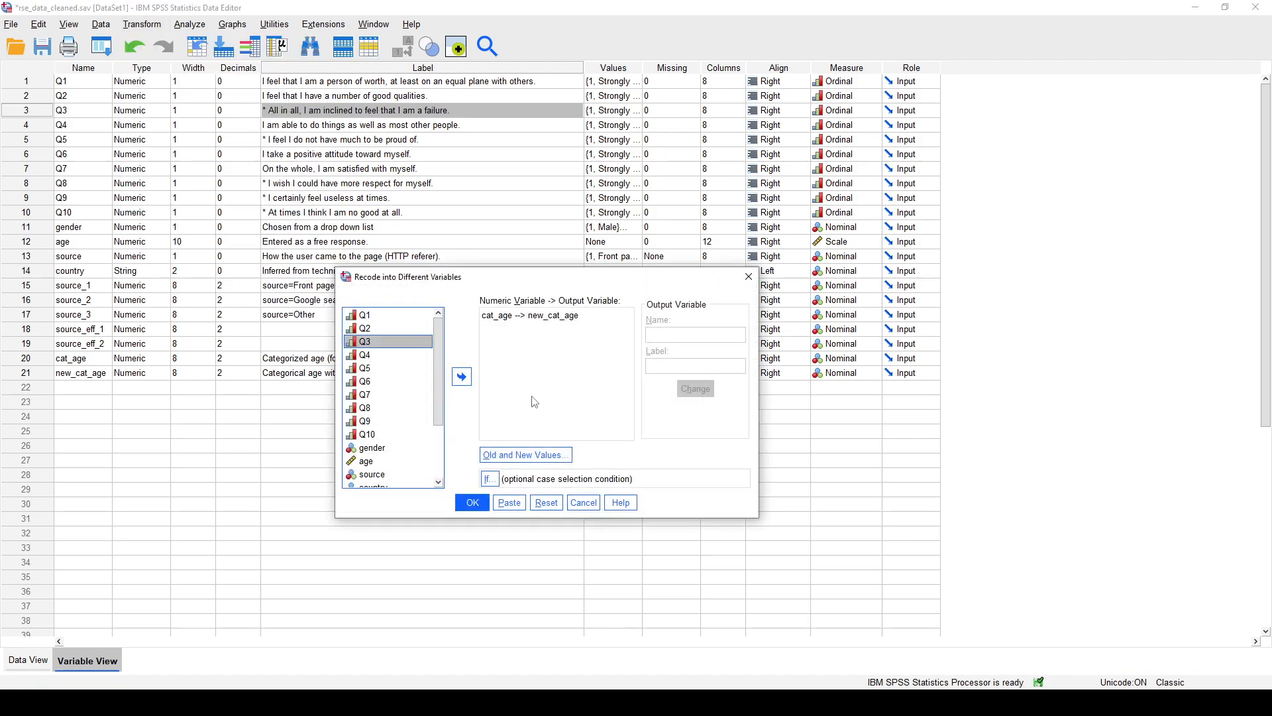
click(548, 503)
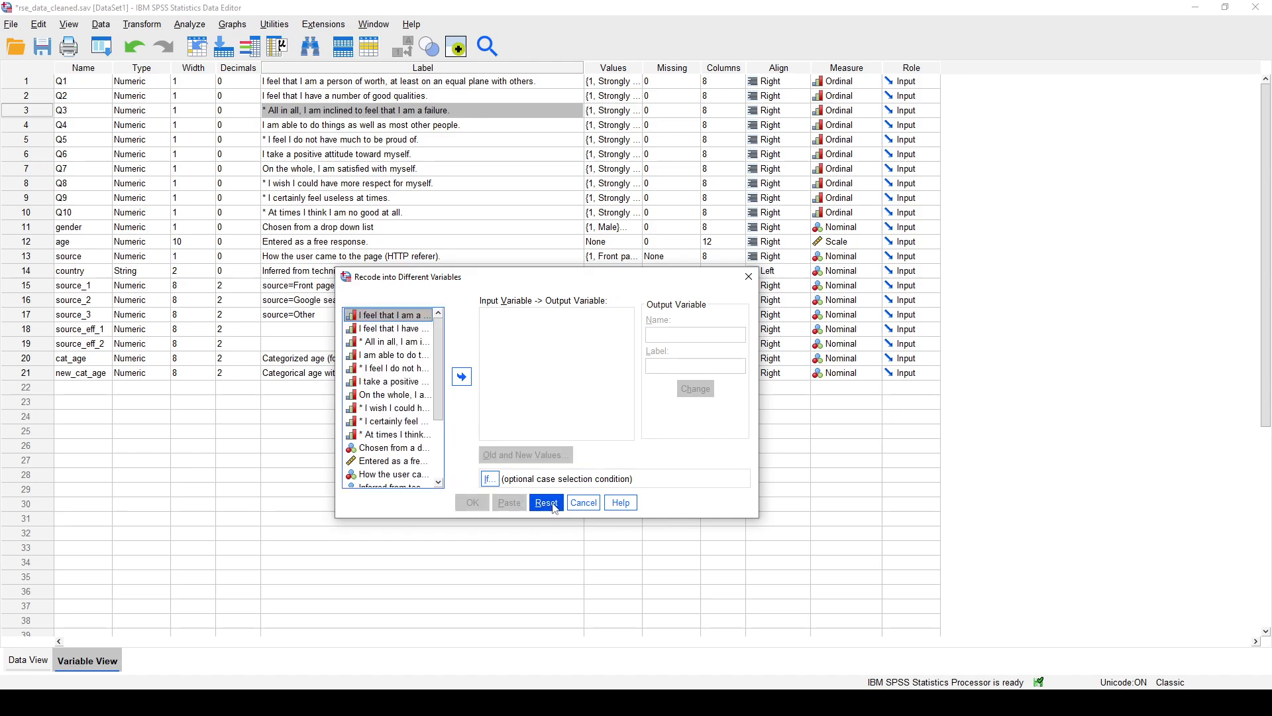
right_click(384, 329)
click(406, 346)
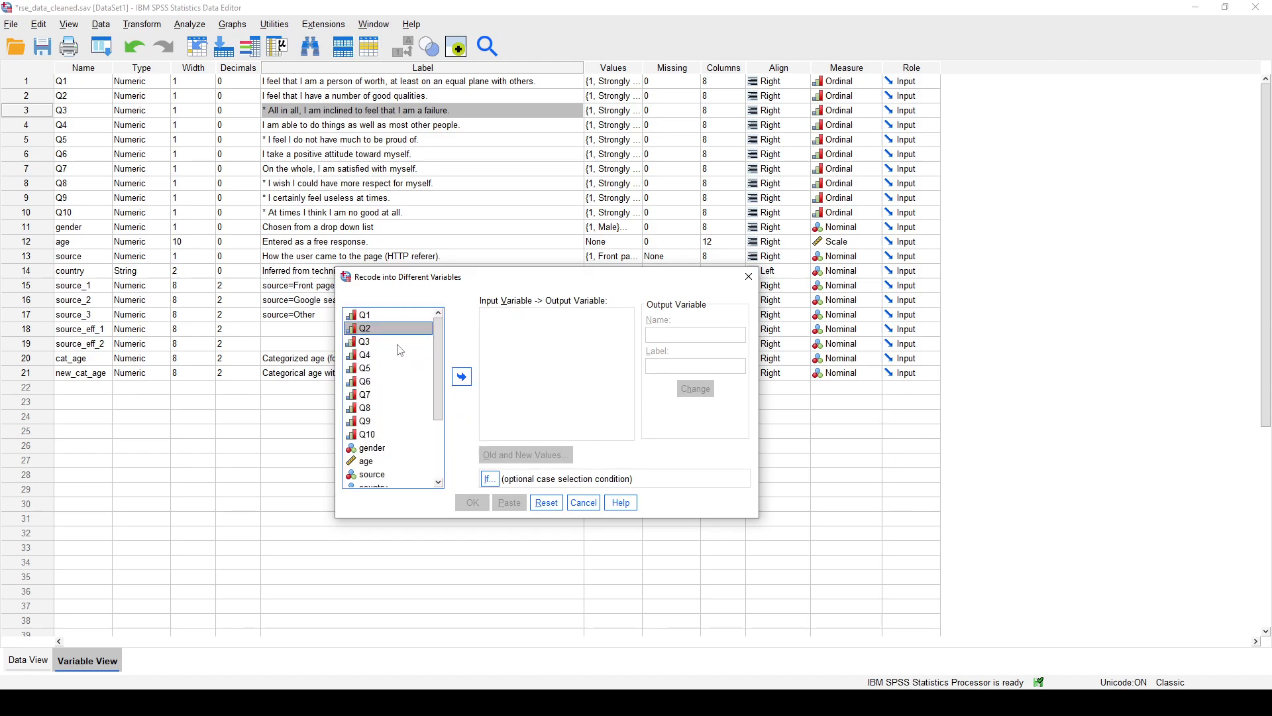
- Add Q3 as the variable to recode, with output variable RQ3 labelled "Recoded Question 3", and apply the name
click(391, 342)
click(463, 377)
click(682, 336)
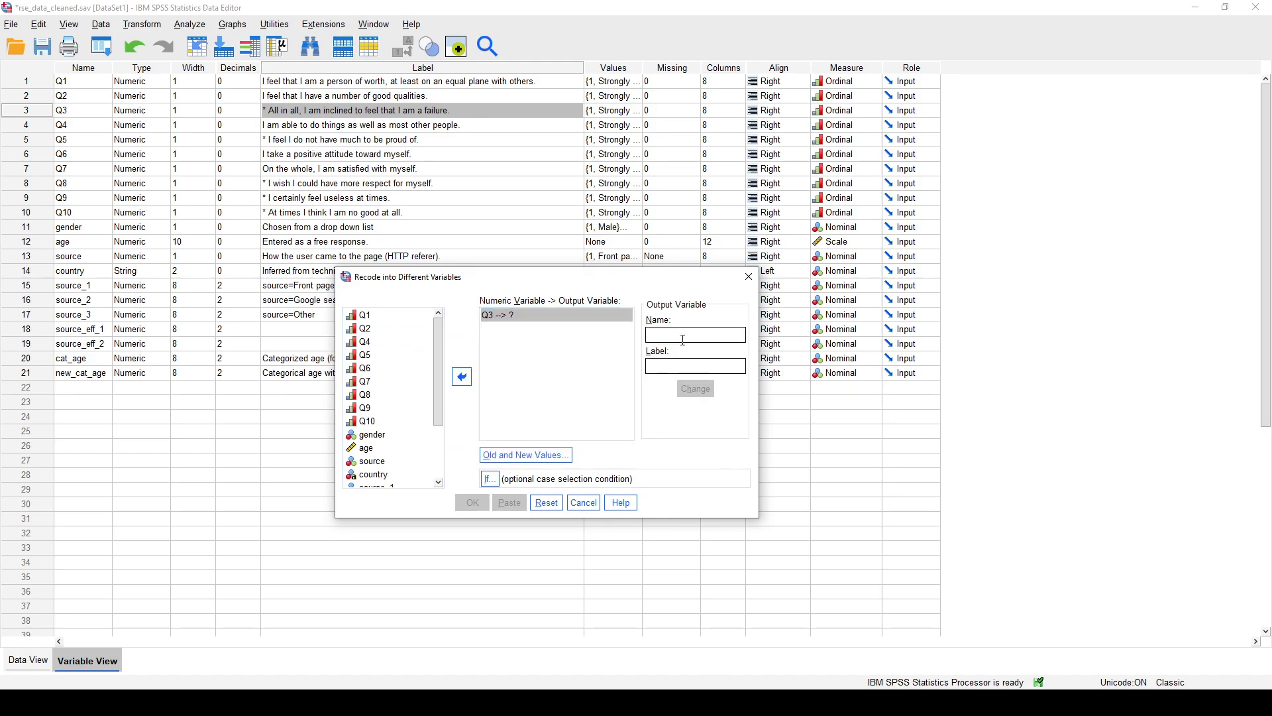
text(RQ3)
click(679, 364)
text(Recoded Question 3)
click(694, 386)
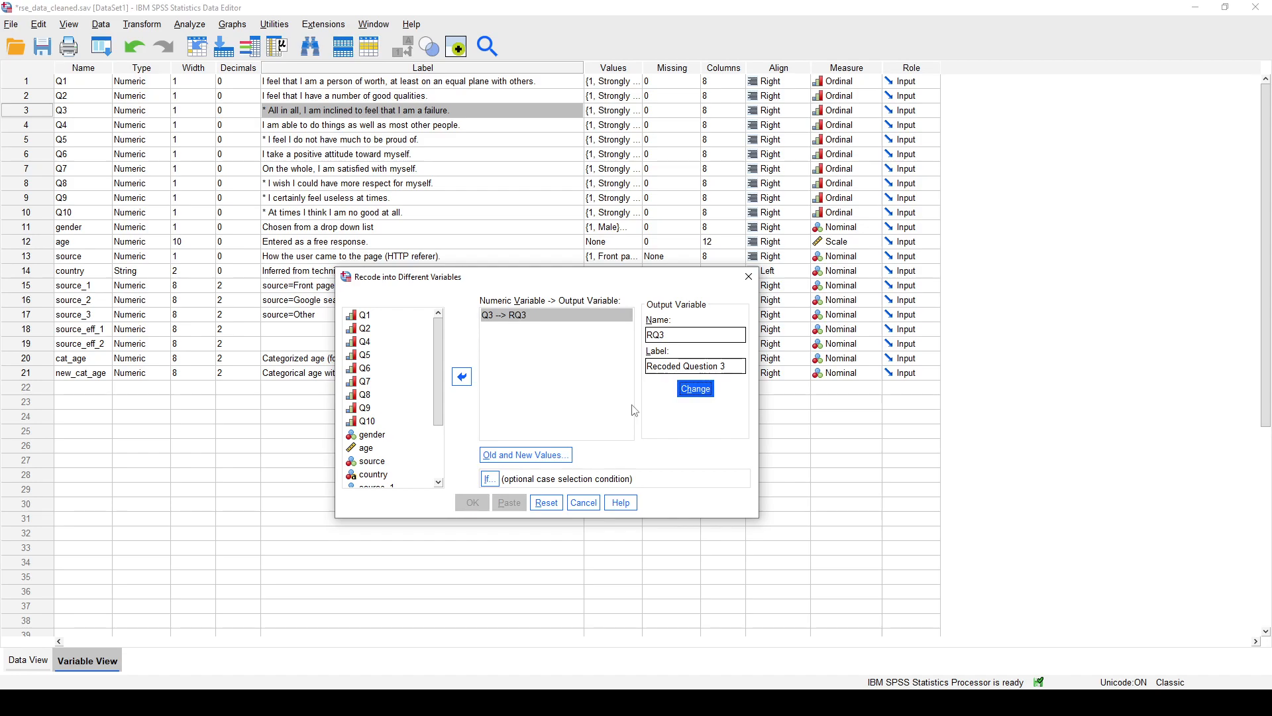
- Open the old and new values for Q3 and map 1 to 4 and 2 to 3
click(544, 459)
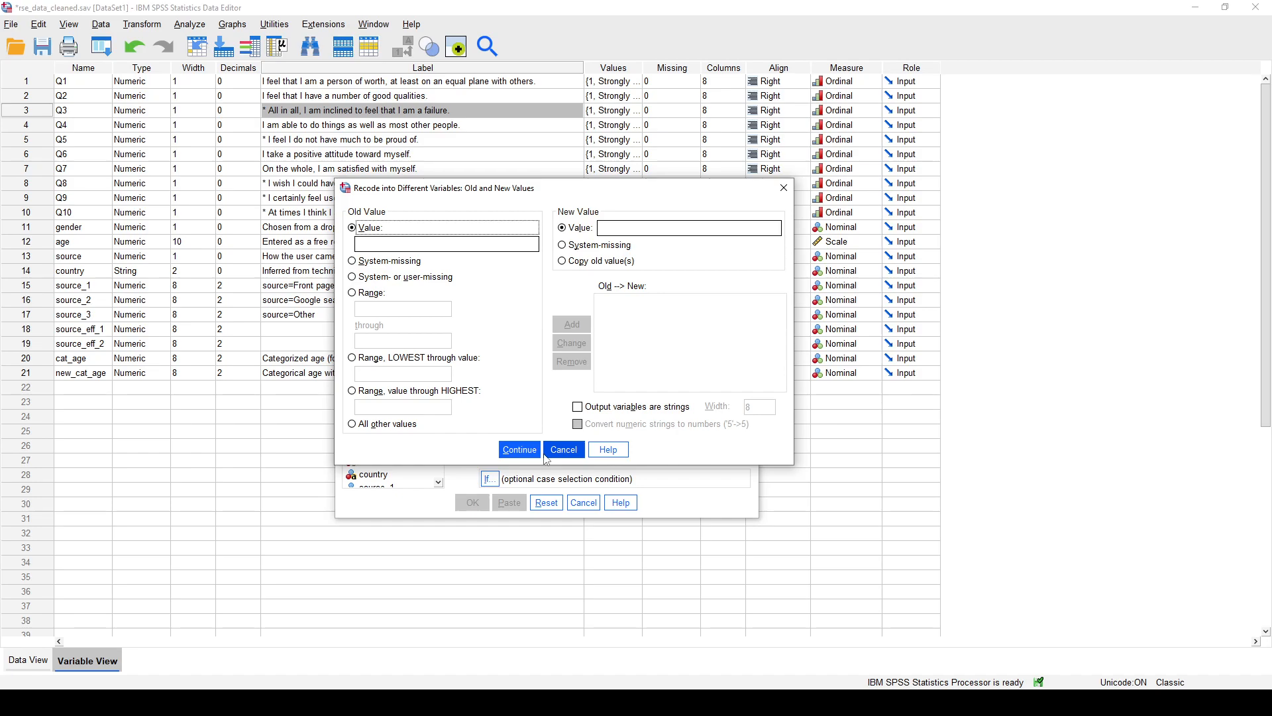
click(449, 243)
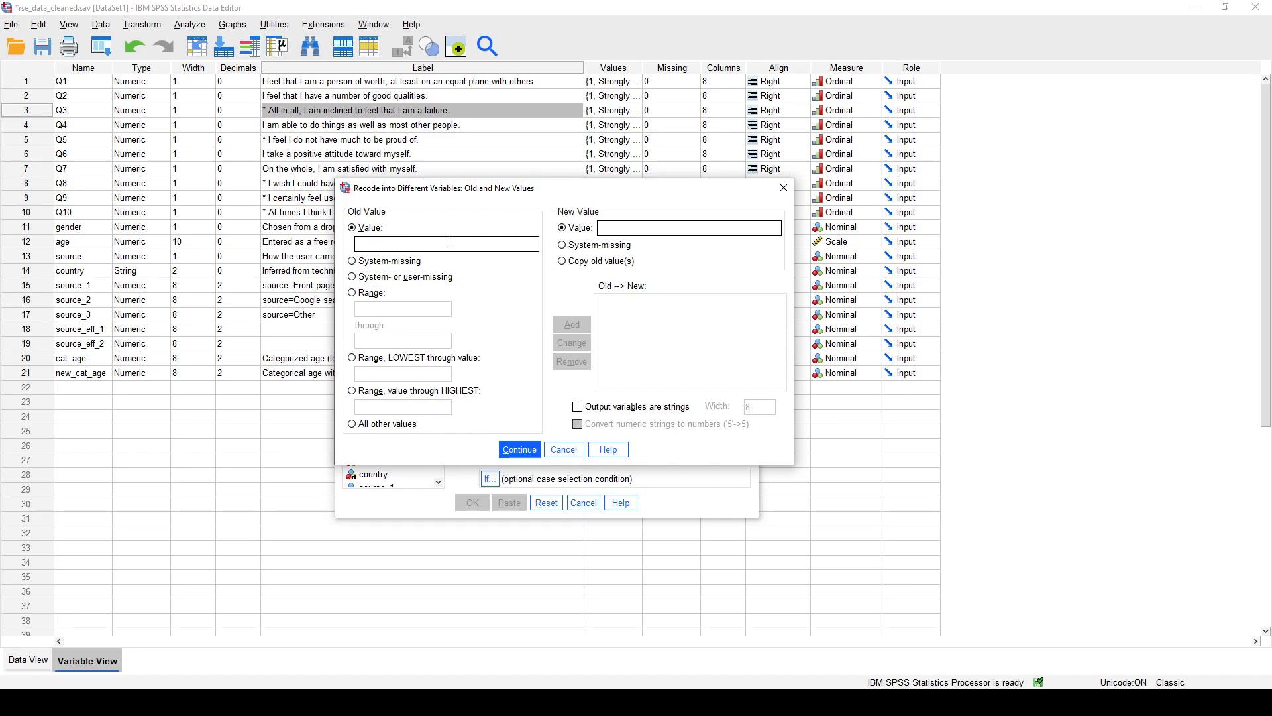
text(1)
click(613, 230)
text(4)
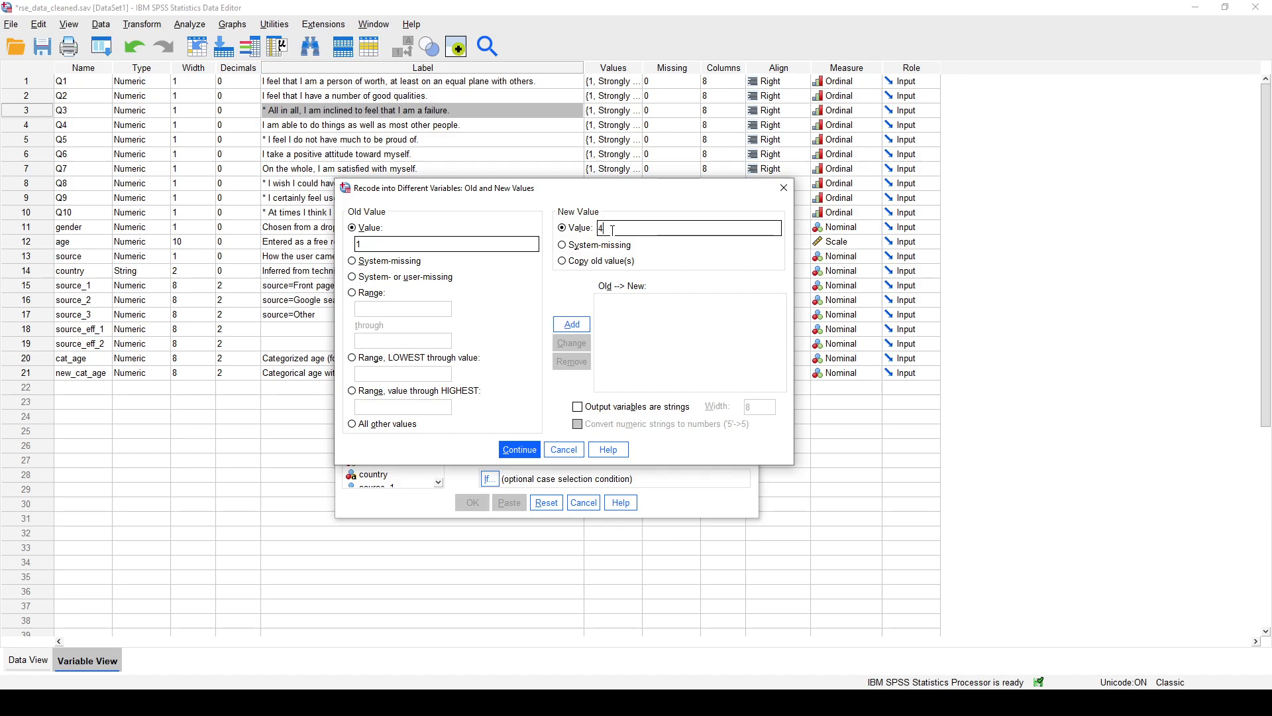
click(574, 325)
text(2)
click(626, 227)
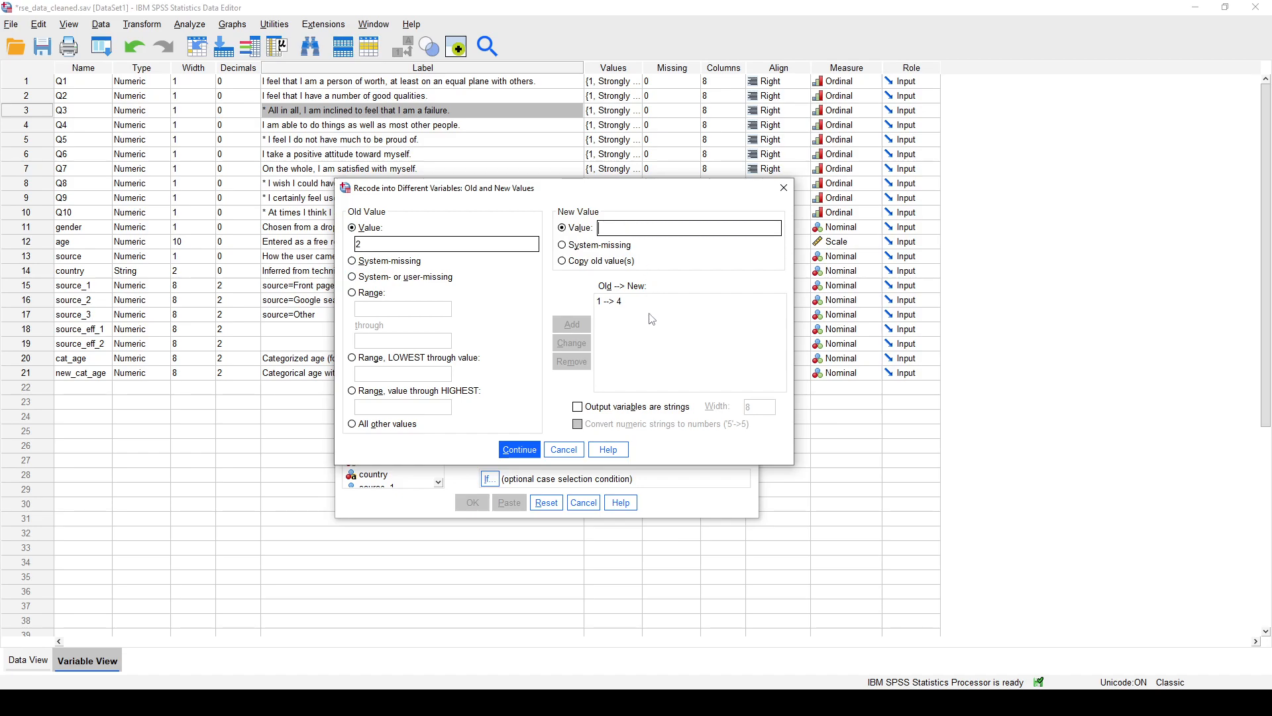
text(3)
click(585, 329)
- Map old value 3 to 2 and 4 to 1, accept the mappings, and run the recode into RQ3
click(471, 245)
text(3)
click(627, 228)
text(2)
click(580, 330)
click(489, 245)
text(4)
click(645, 228)
text(1)
click(575, 325)
click(520, 450)
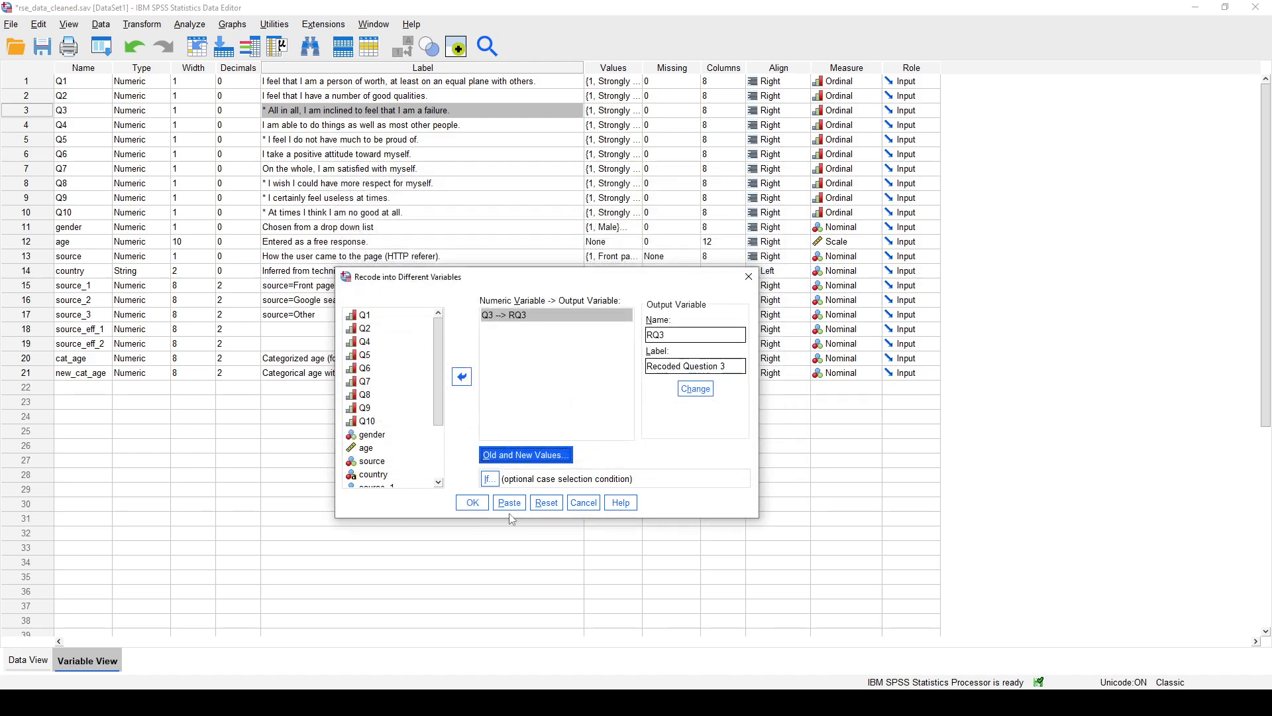
click(475, 505)
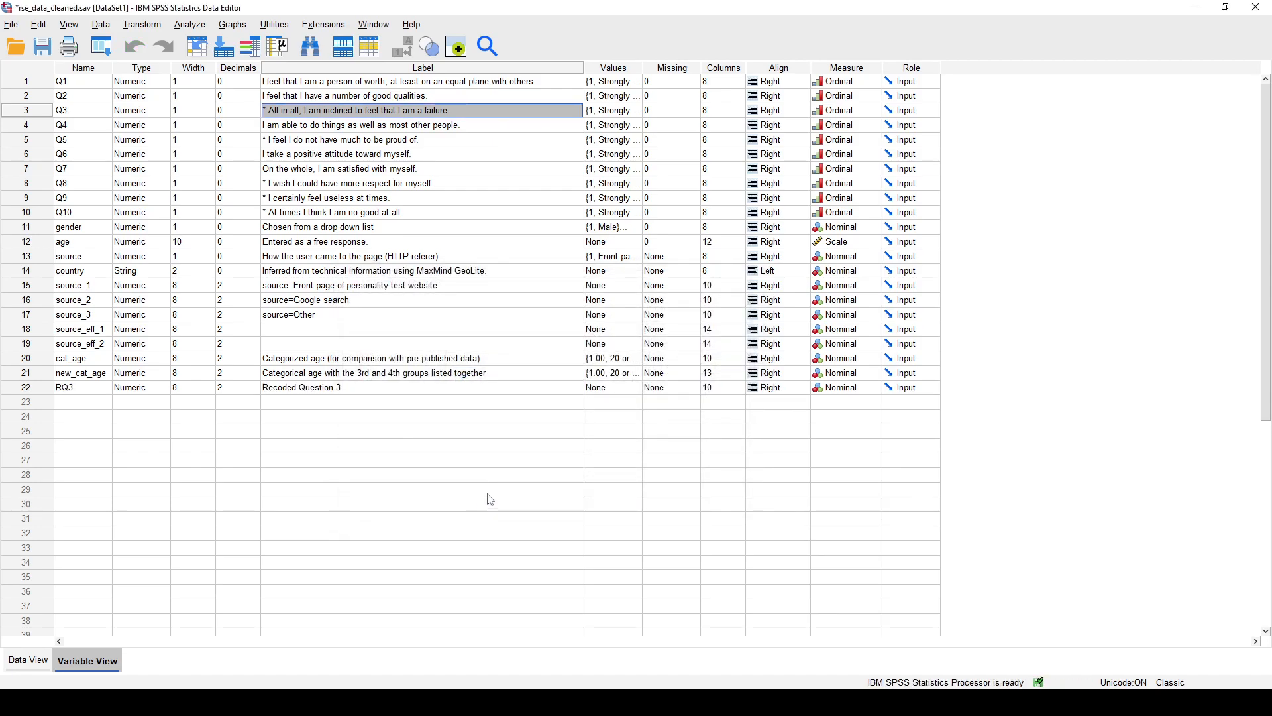
- Move the RQ3 variable directly below Q3 in Variable View
click(28, 660)
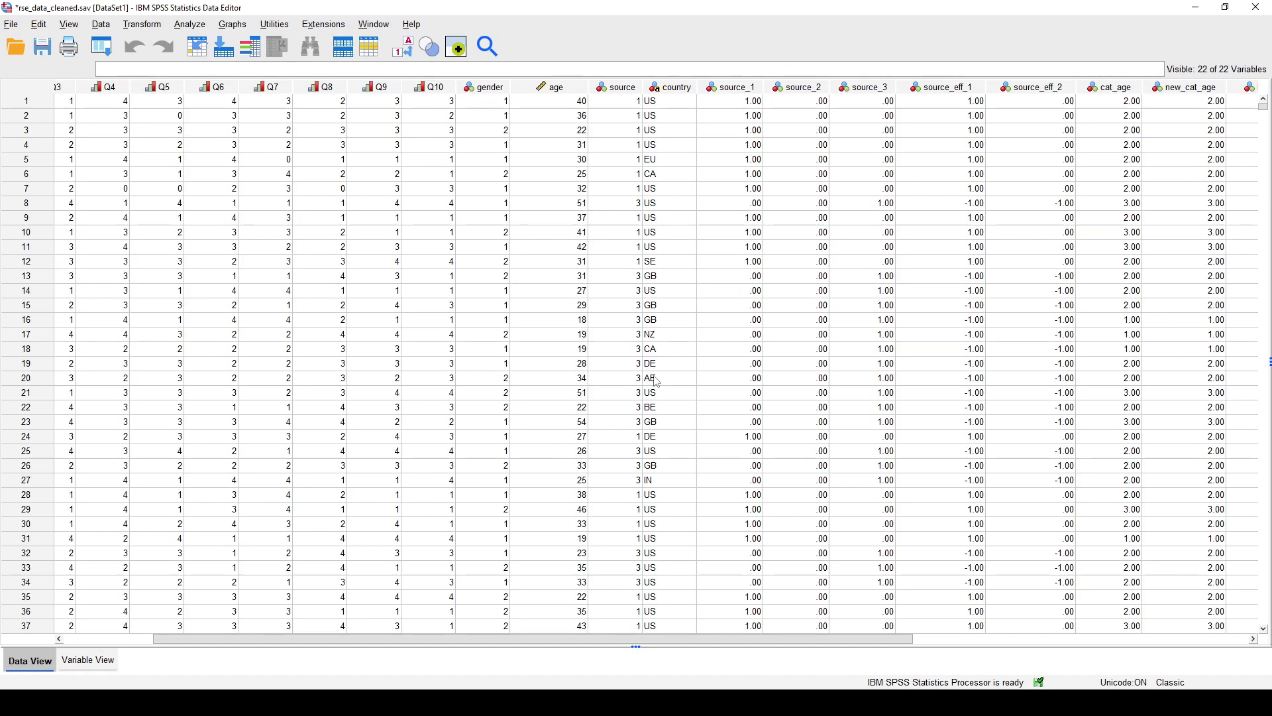
click(88, 660)
click(35, 387)
drag(34, 387, 27, 119)
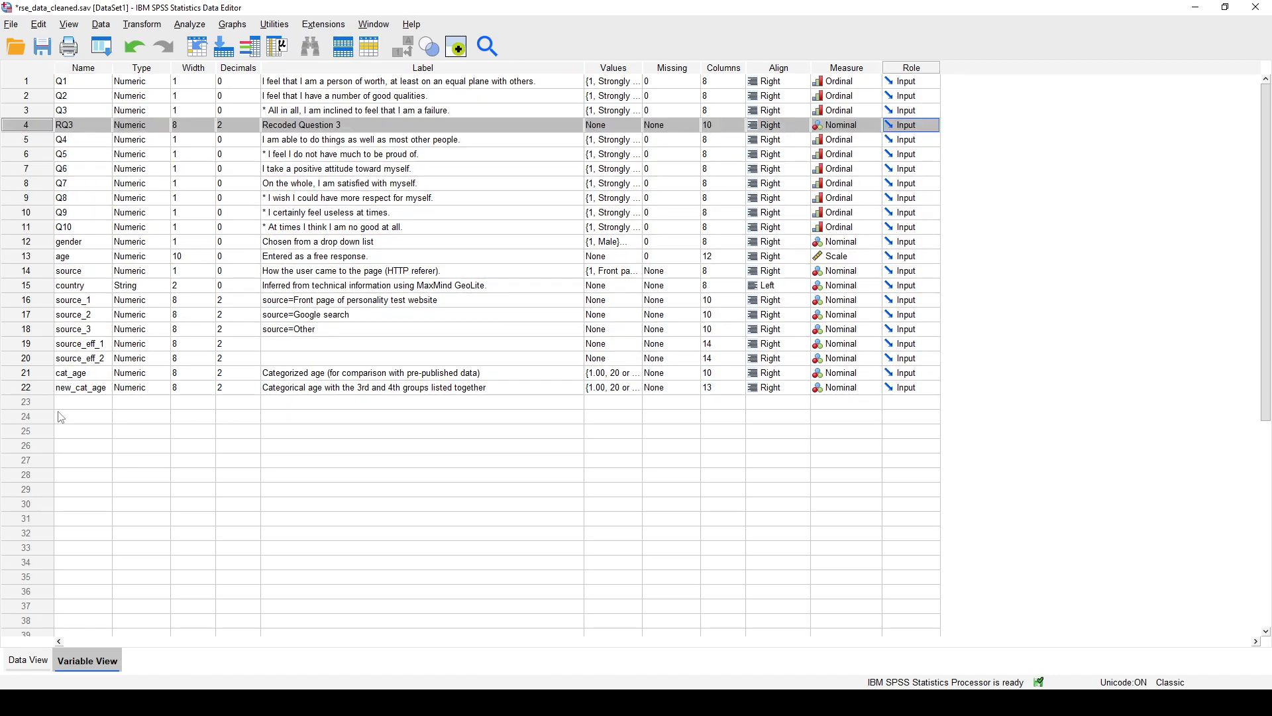
click(44, 392)
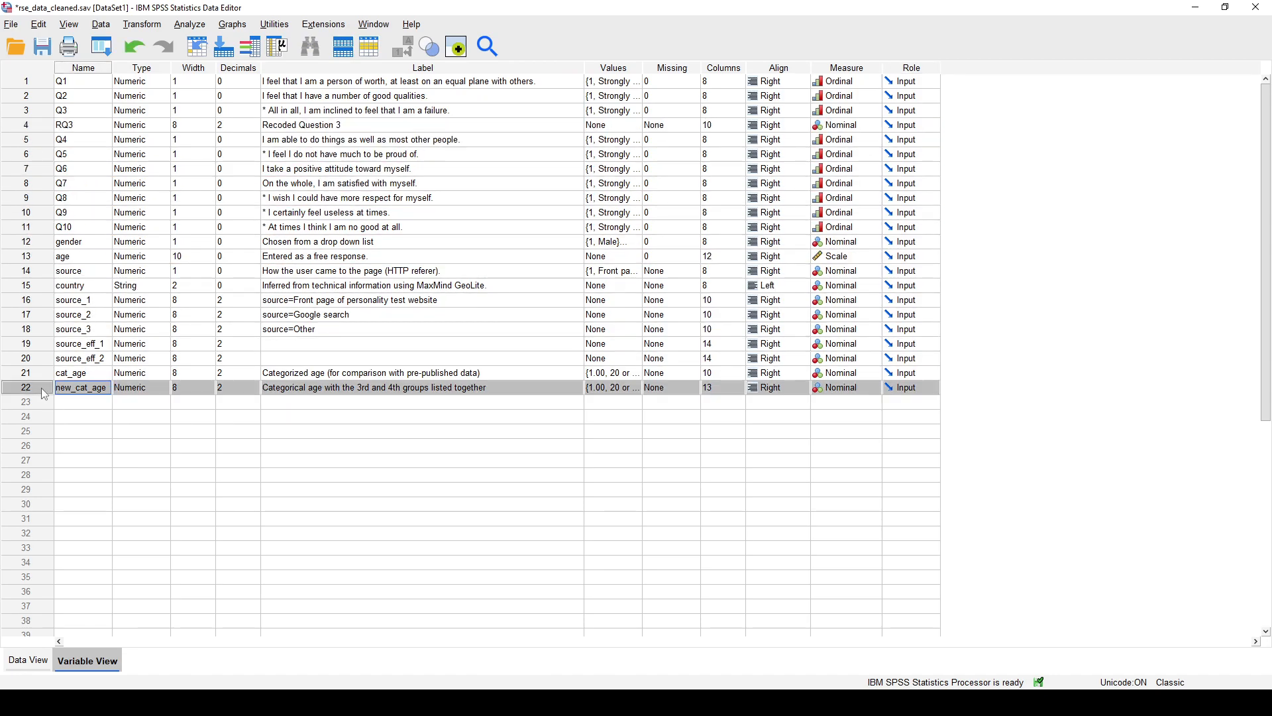
click(49, 129)
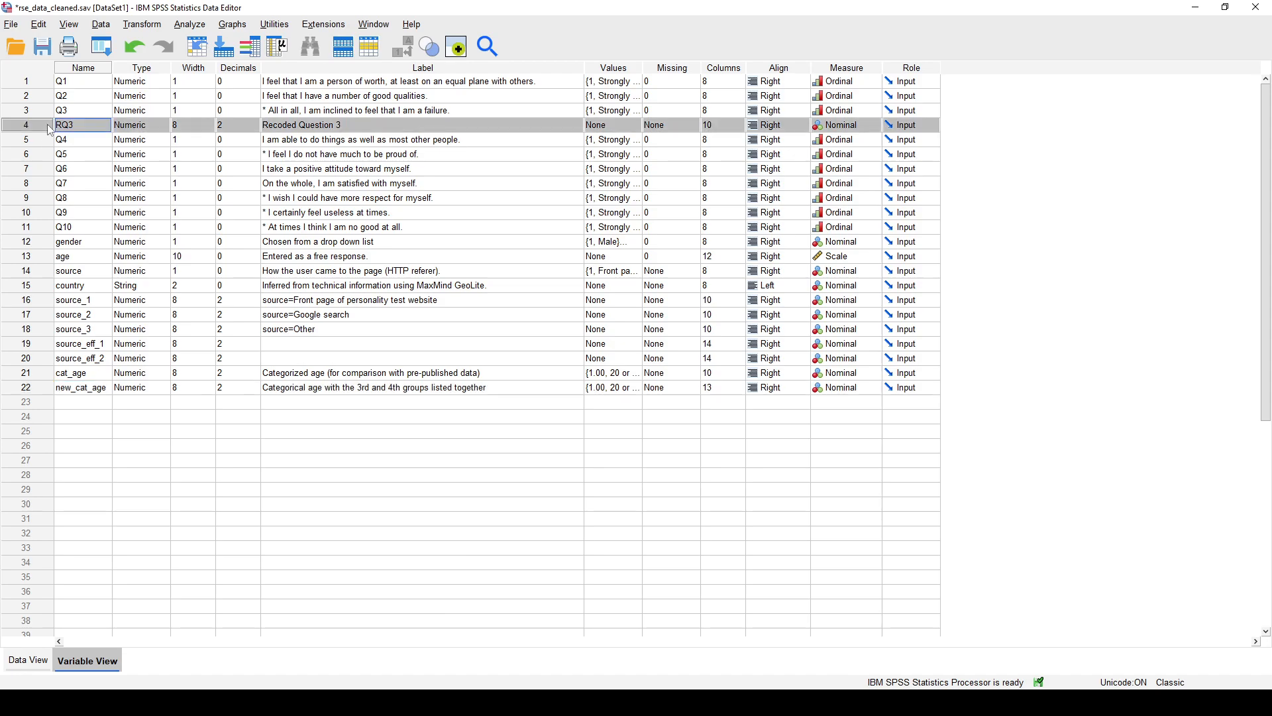
- Compare the Q3 and RQ3 values in several cases of the data to check the reverse coding
click(45, 659)
drag(210, 646, 88, 641)
click(195, 104)
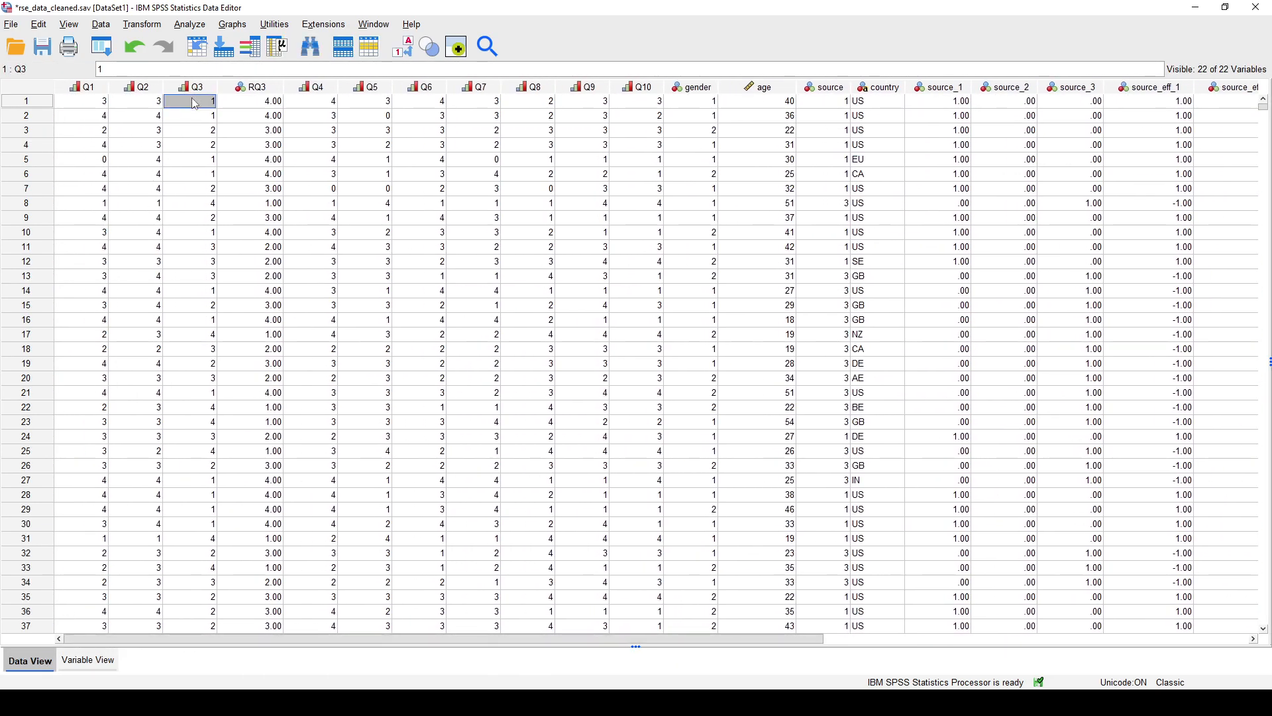
click(242, 105)
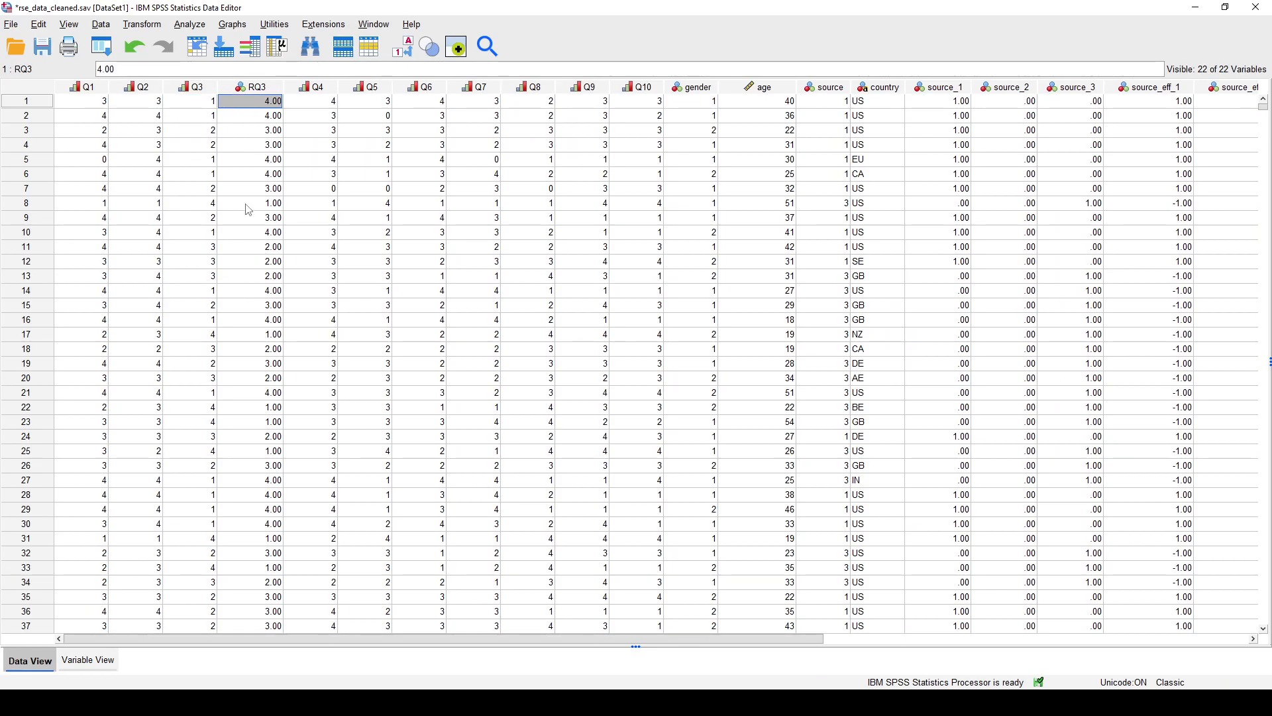
click(205, 132)
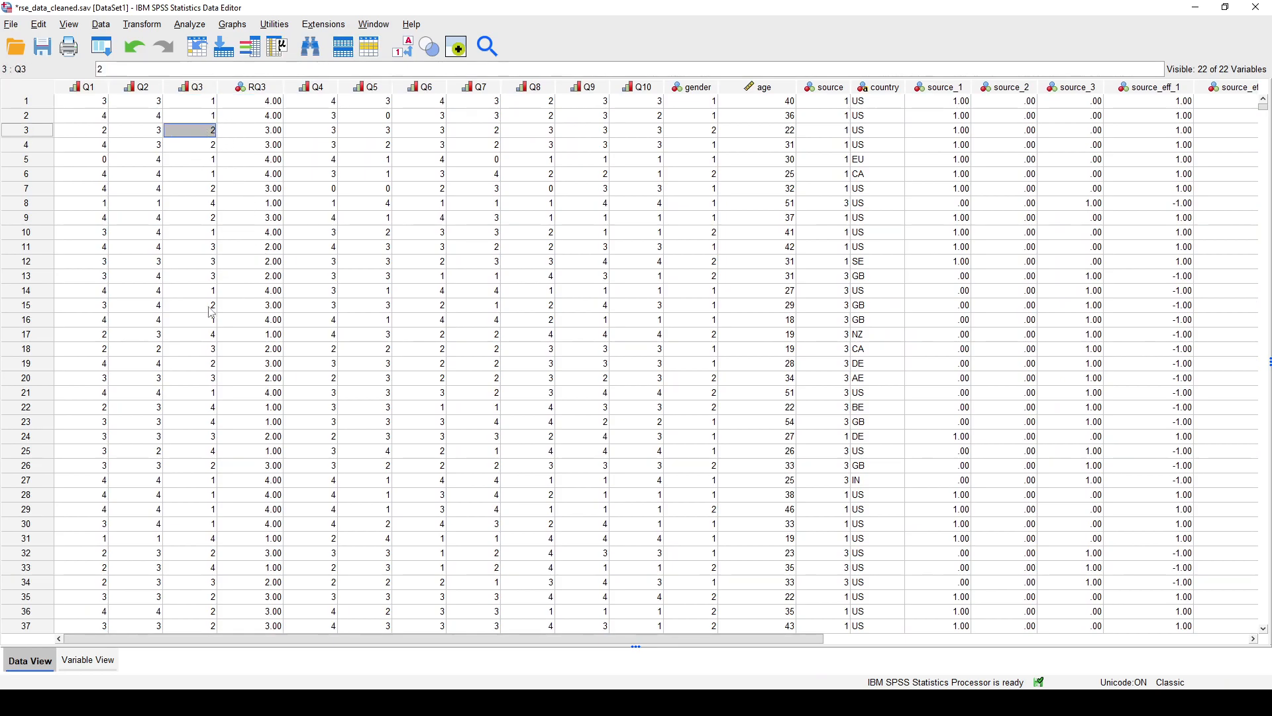
click(267, 133)
click(212, 206)
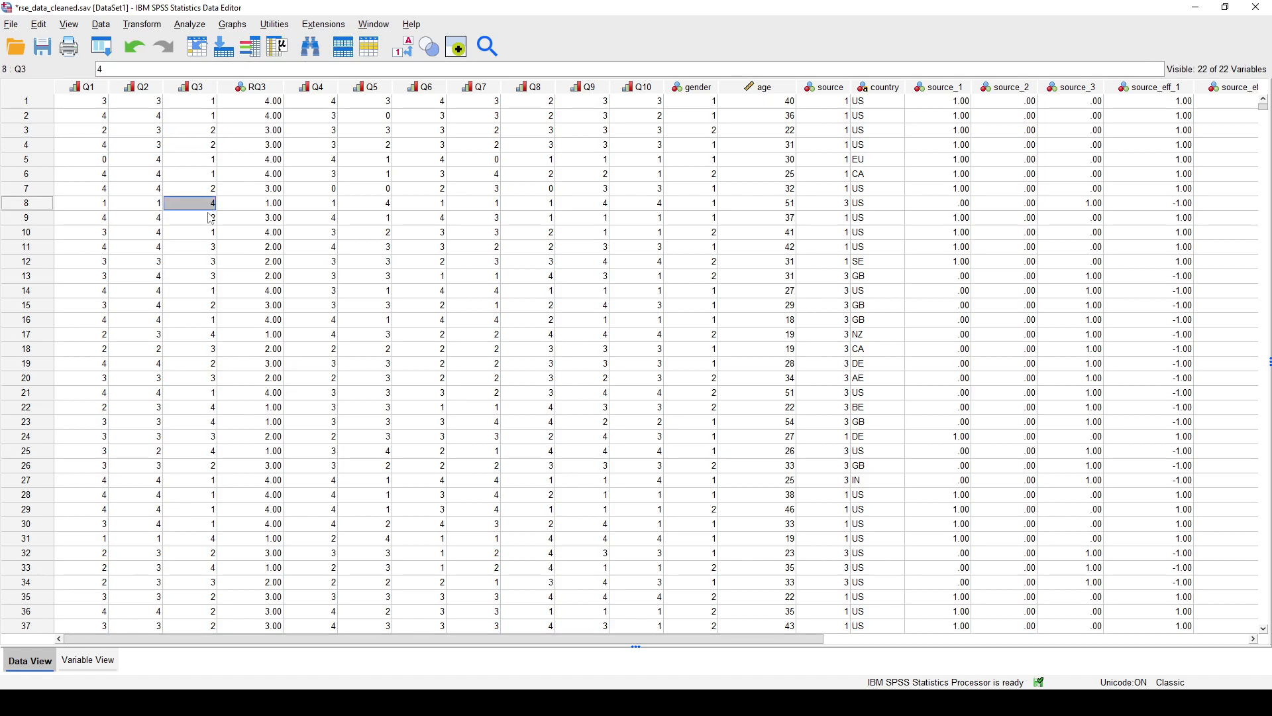
click(239, 209)
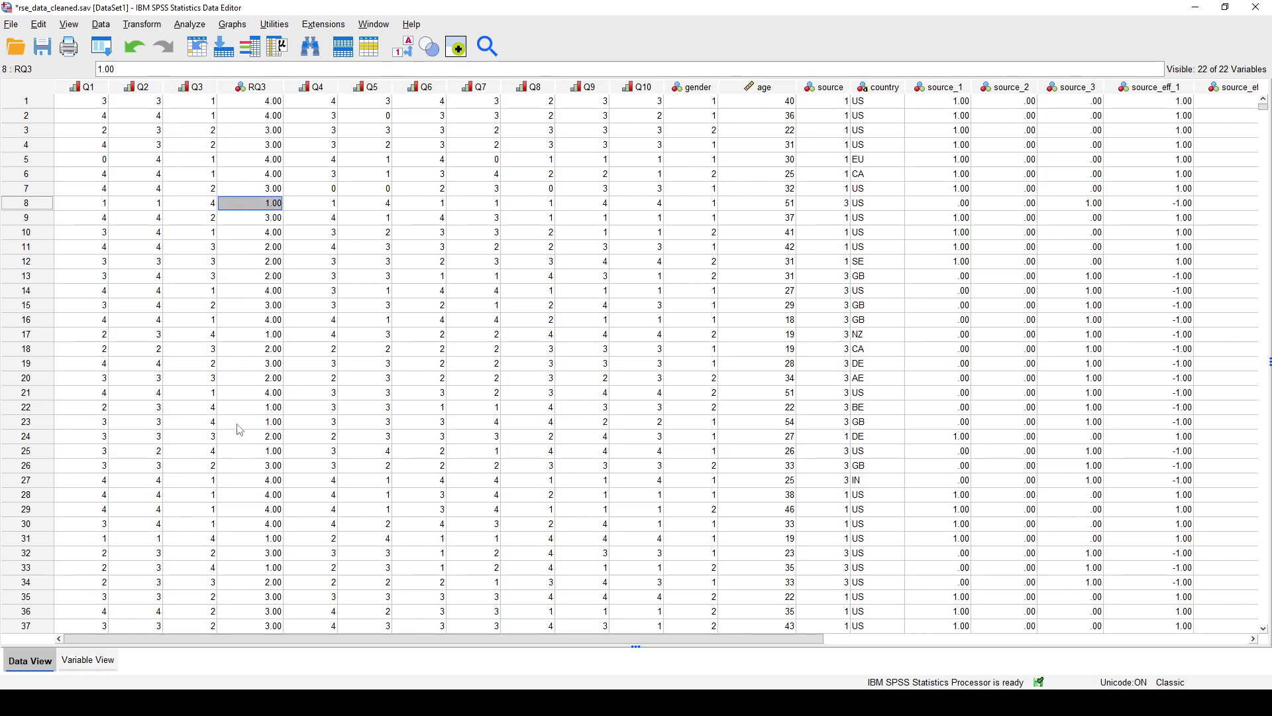
click(201, 351)
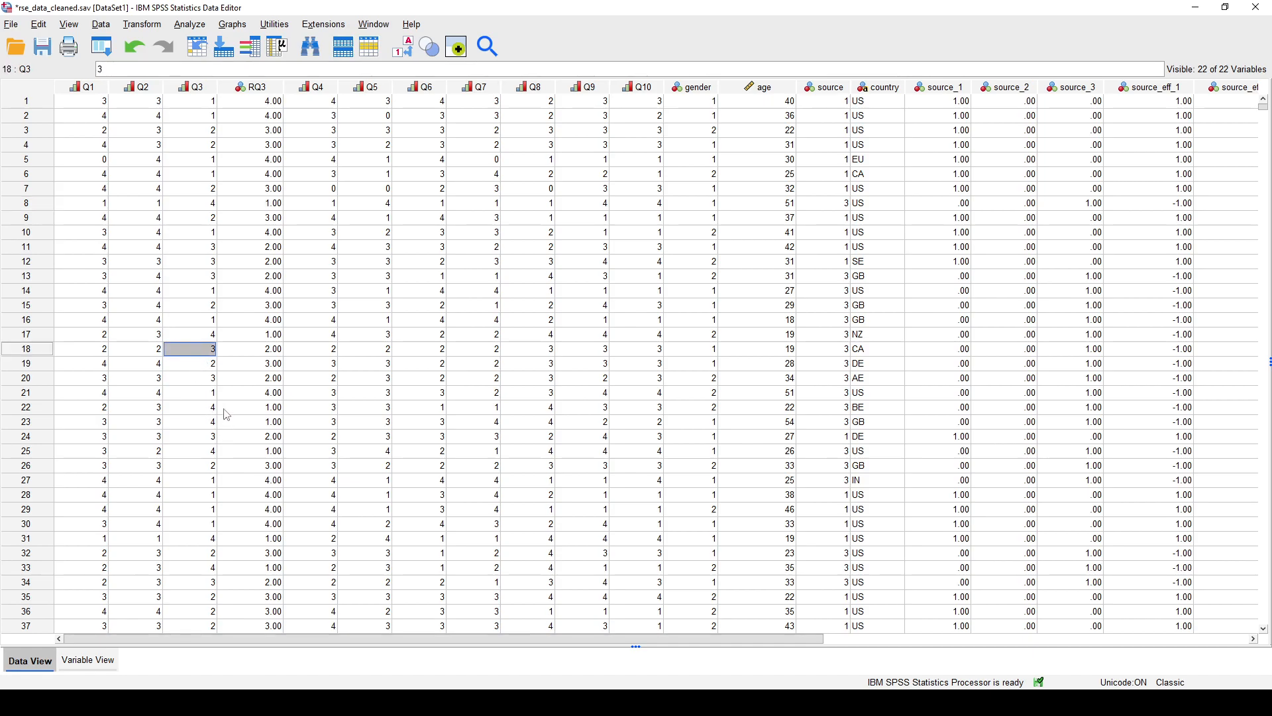
click(240, 349)
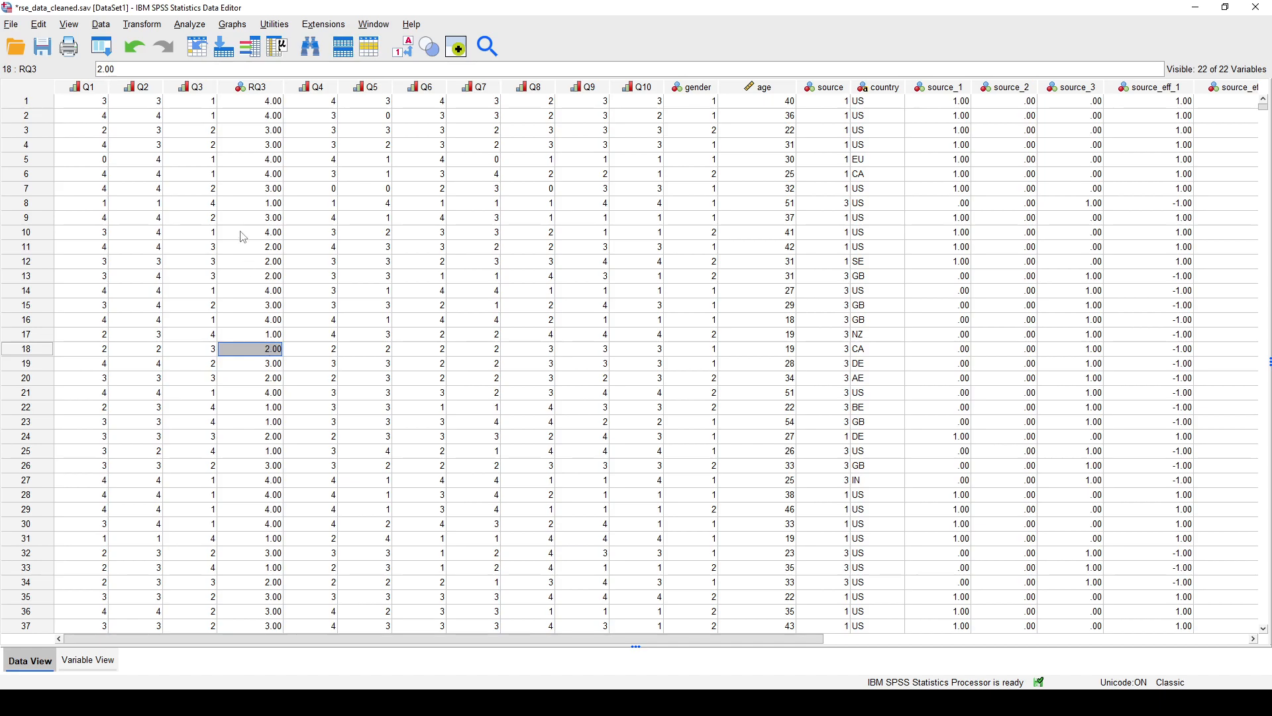
click(260, 103)
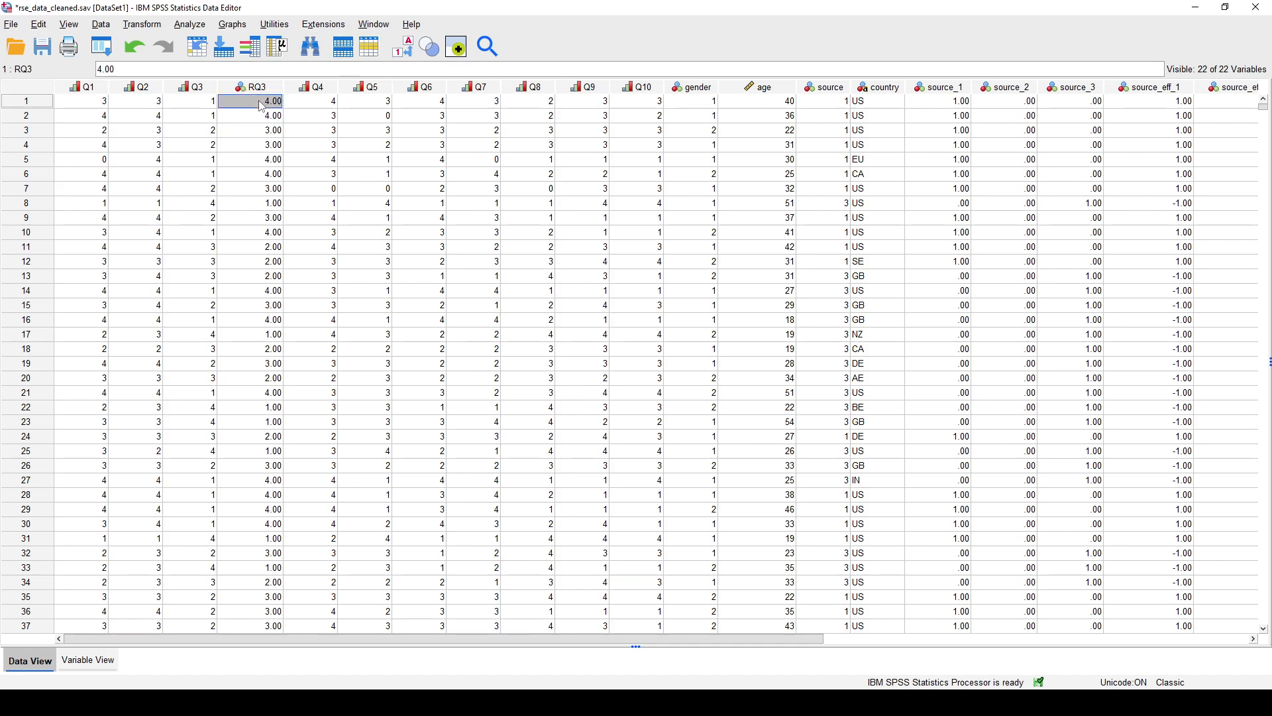
click(207, 104)
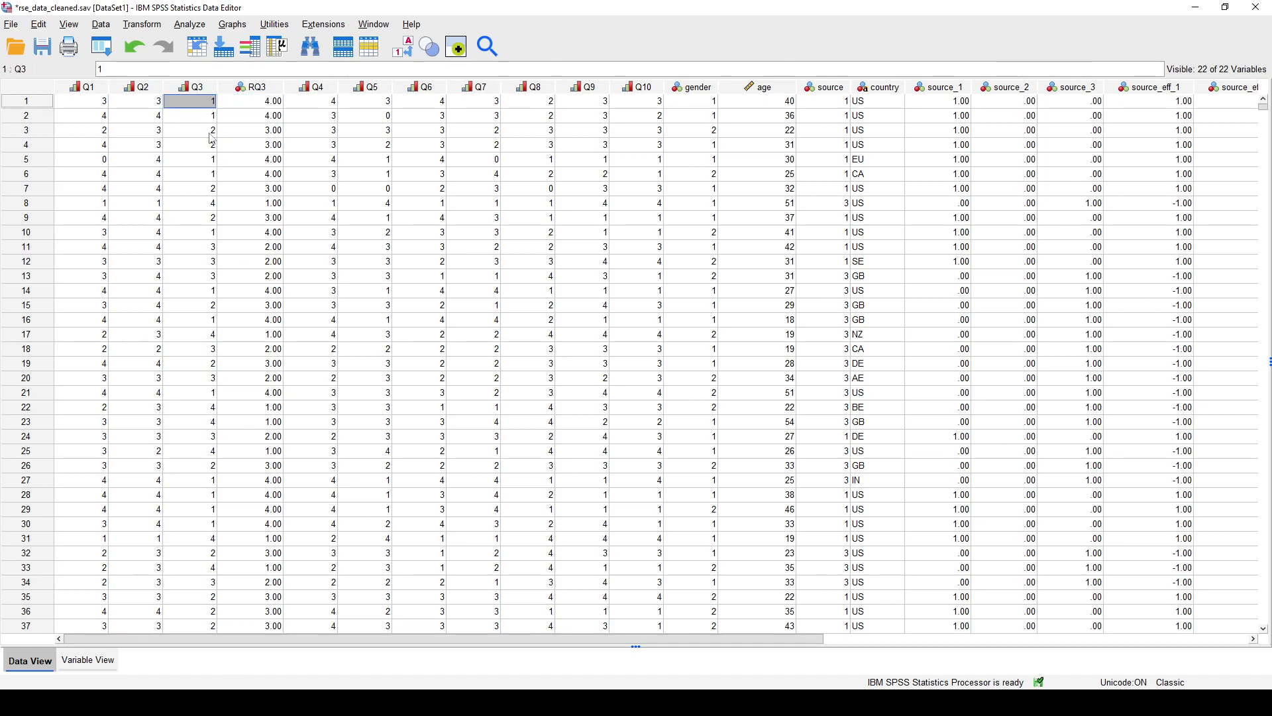
click(82, 673)
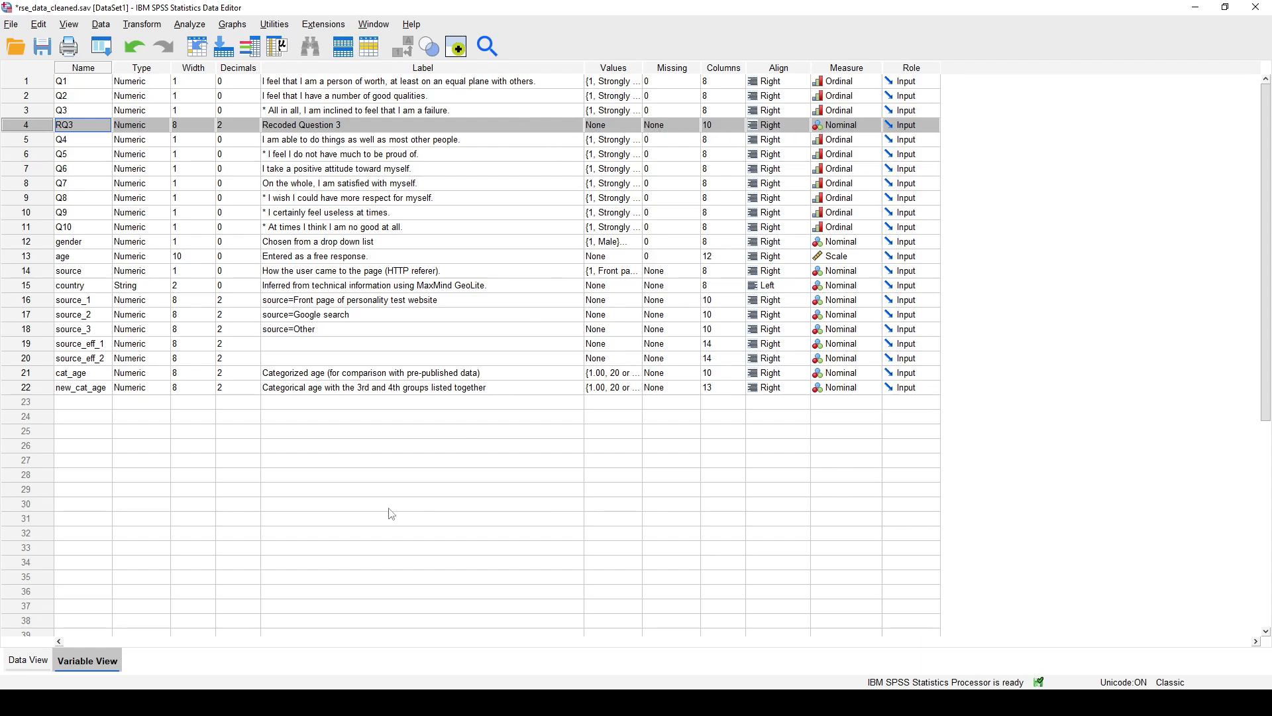
click(28, 660)
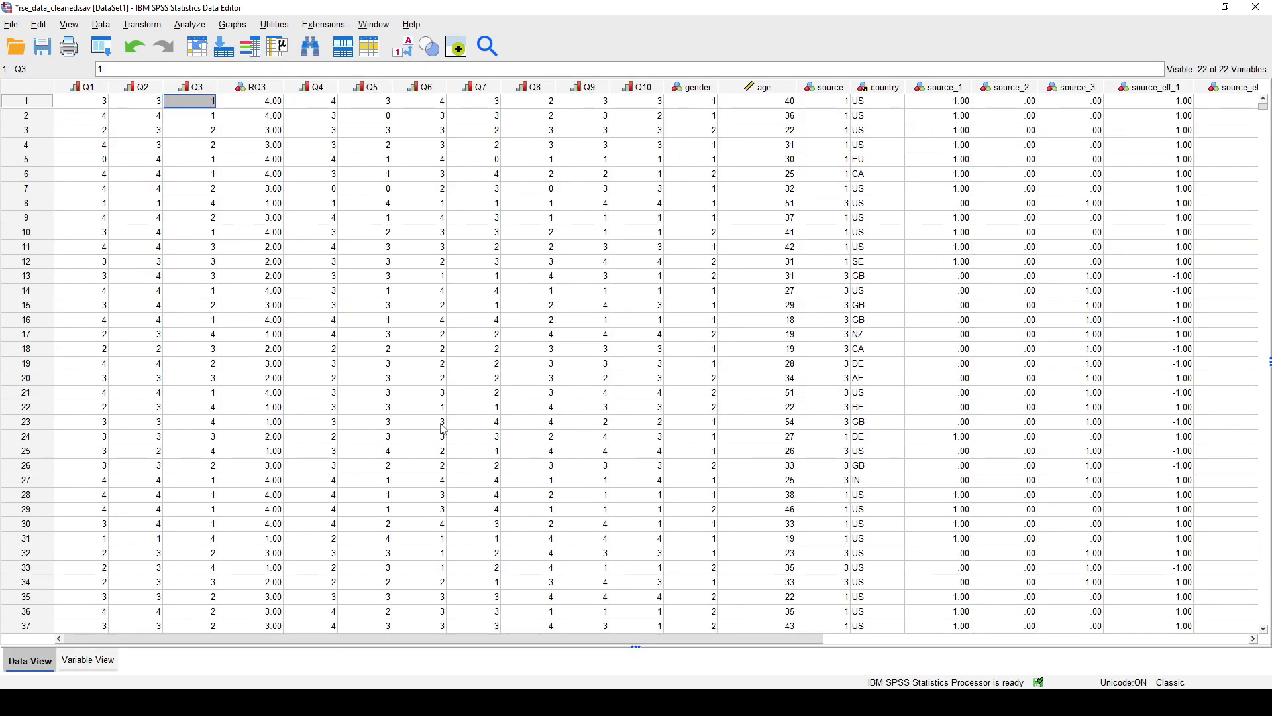